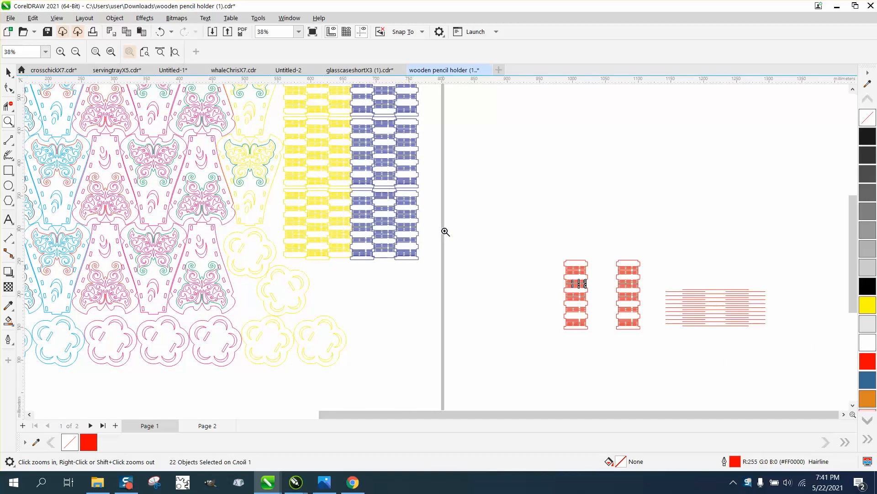
Step: Examine the first red hinge strip, checking its slit spacing and slit ends along the side edge in the upper and lowest slit groups
scroll(440, 239, "down", 2)
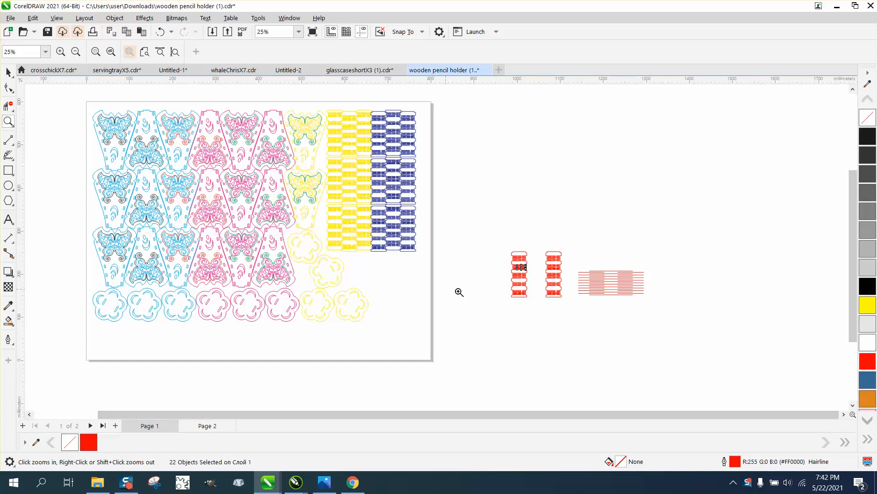
left_click_drag(510, 251, 658, 311)
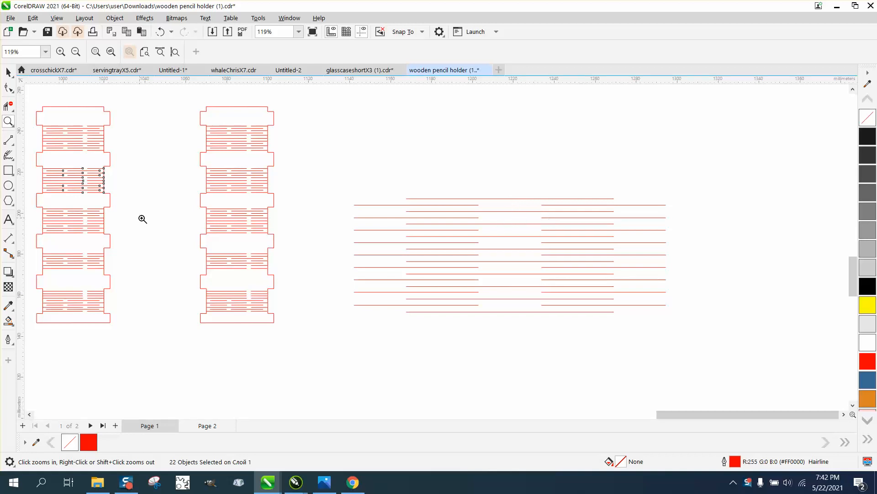
scroll(142, 219, "down", 1)
left_click_drag(42, 136, 68, 160)
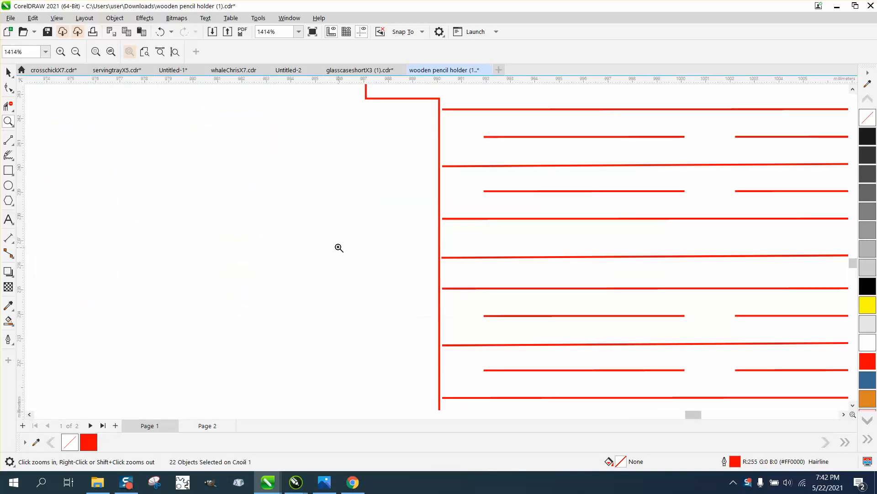
scroll(339, 247, "down", 4)
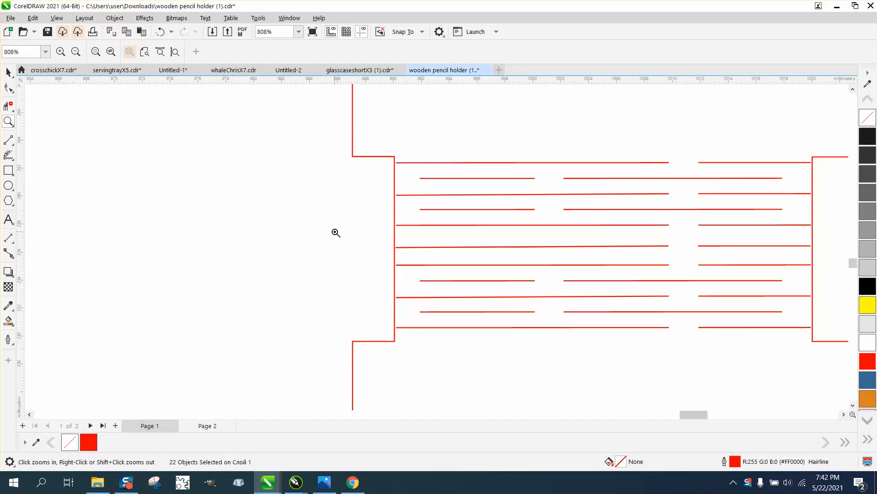
scroll(335, 232, "down", 10)
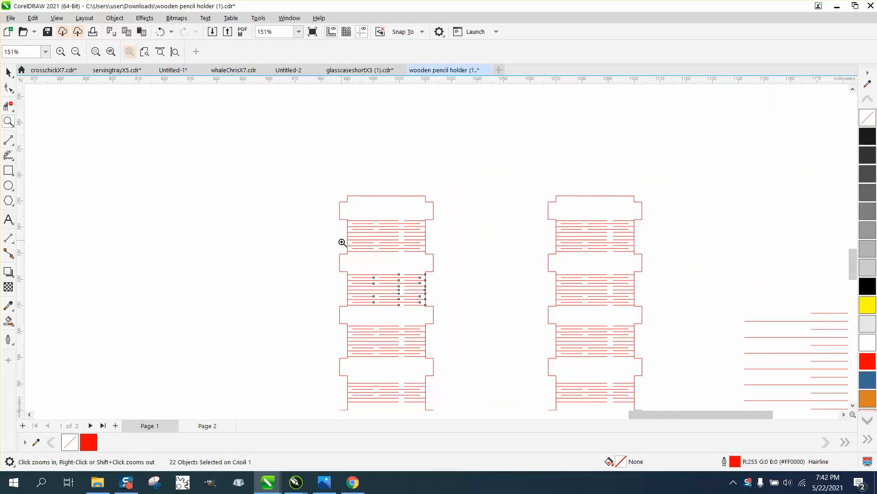
scroll(343, 242, "down", 4)
left_click_drag(341, 337, 359, 353)
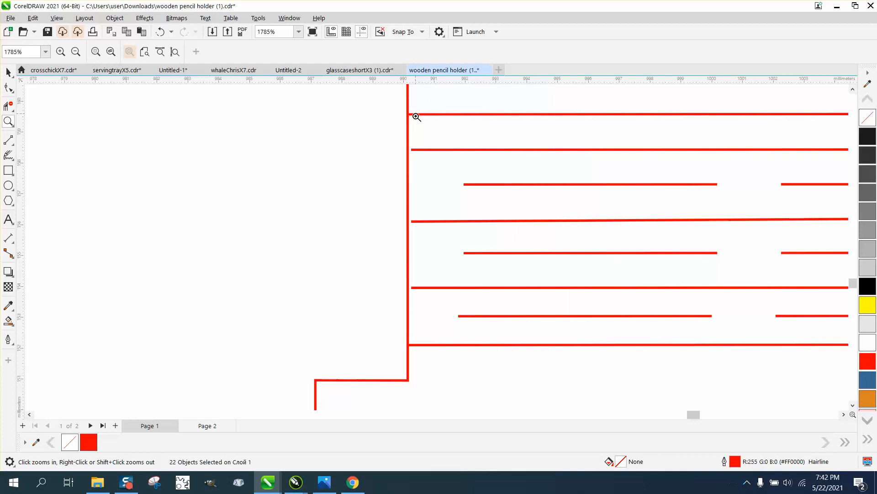
scroll(415, 149, "down", 4)
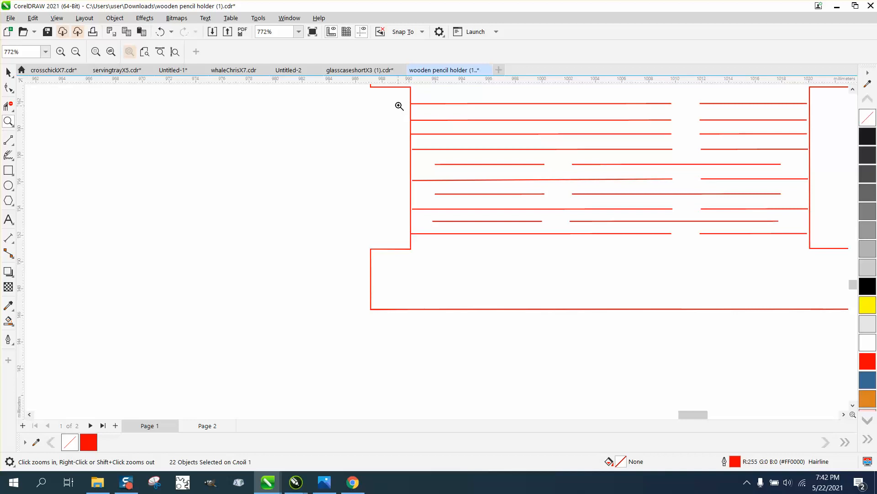
Step: Examine whether the slits in the lowest group of the first red strip touch the strip's side outlines
left_click_drag(400, 105, 431, 136)
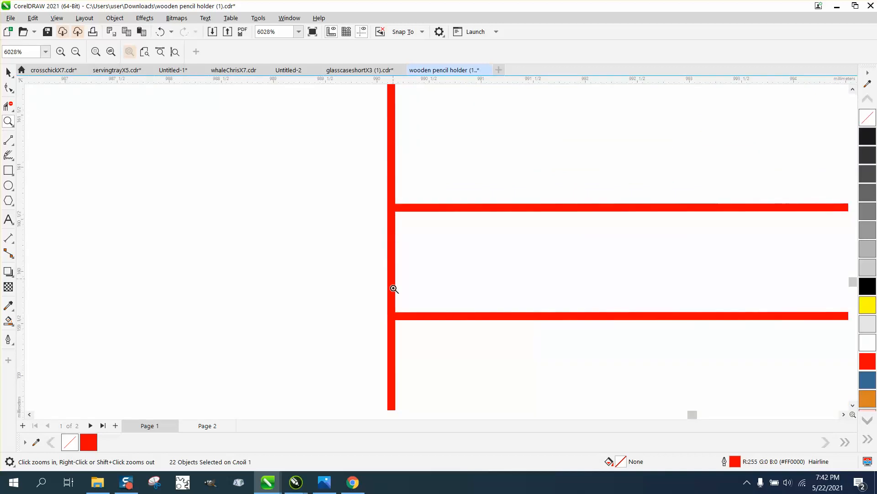
scroll(438, 247, "down", 5)
scroll(820, 241, "down", 4)
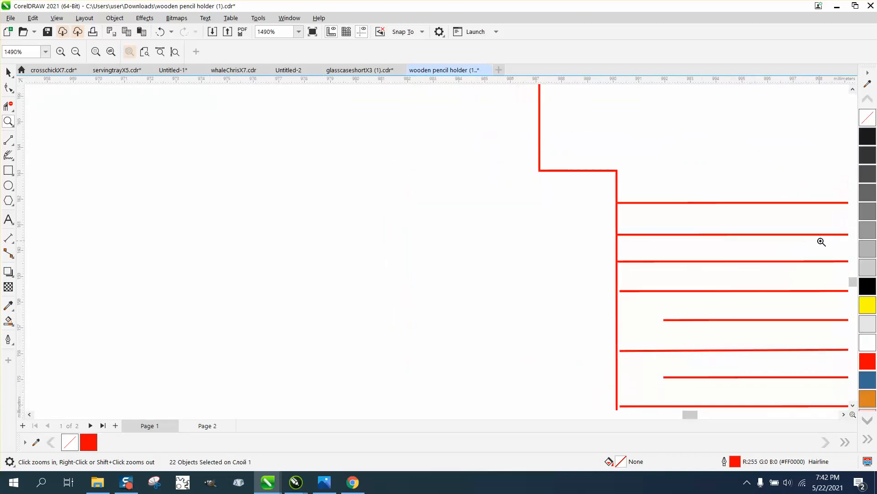
left_click_drag(695, 415, 711, 414)
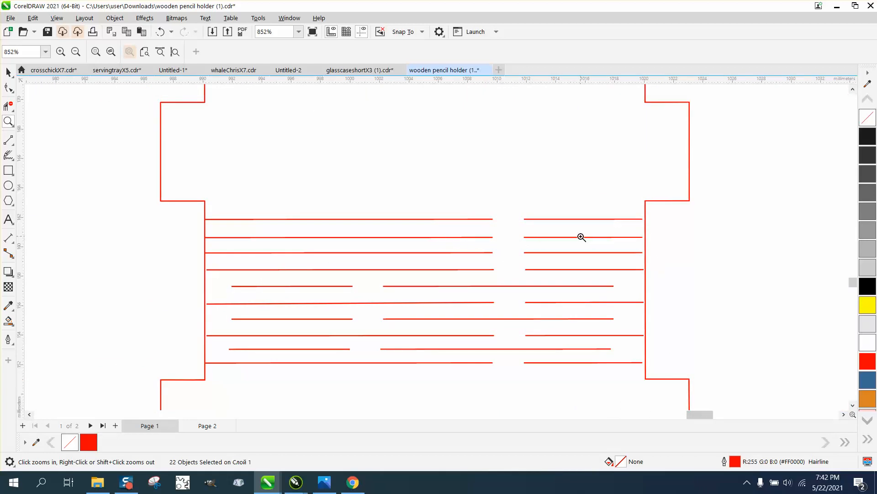
scroll(514, 252, "down", 3)
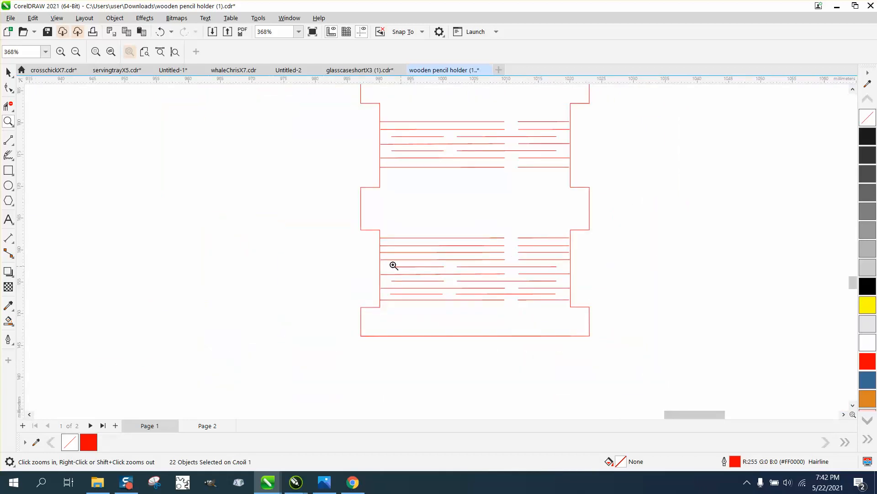
left_click_drag(378, 245, 400, 254)
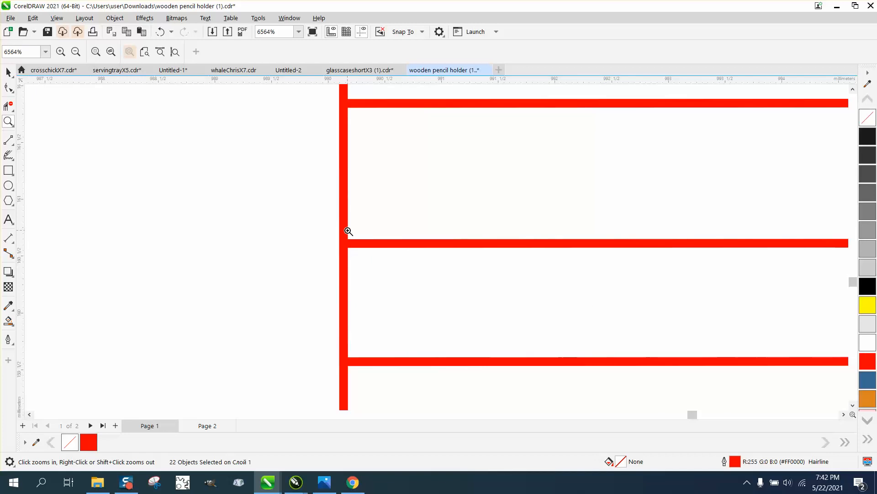
scroll(347, 243, "down", 1)
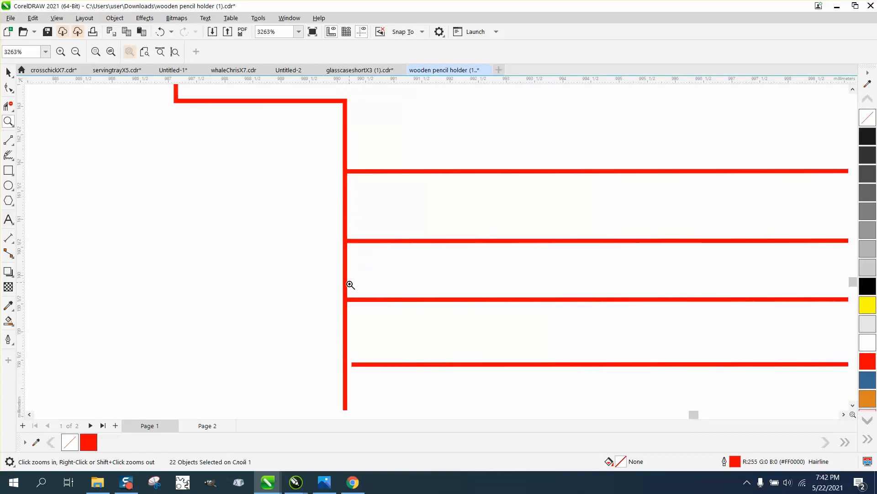
scroll(347, 293, "down", 1)
scroll(349, 316, "down", 2)
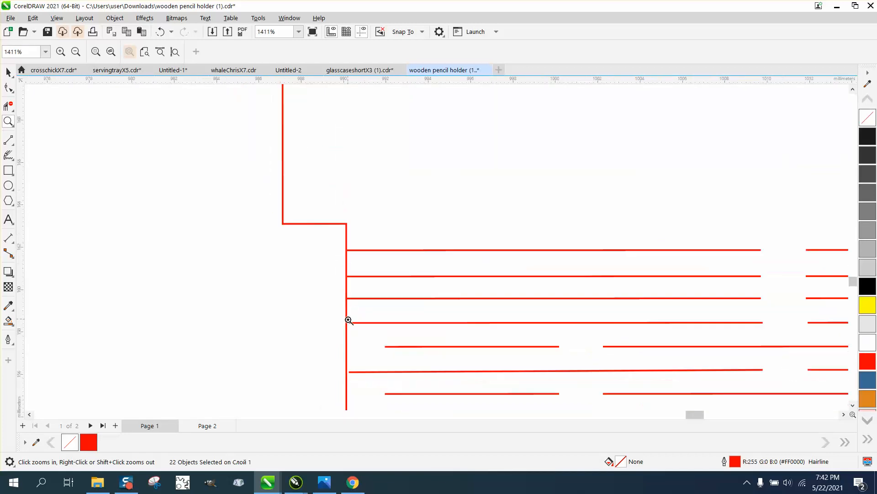
scroll(355, 334, "down", 1)
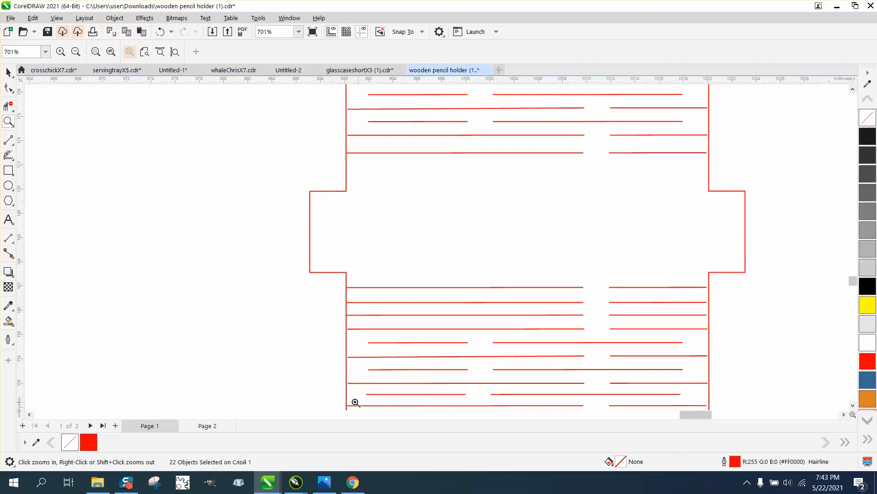
scroll(384, 283, "down", 9)
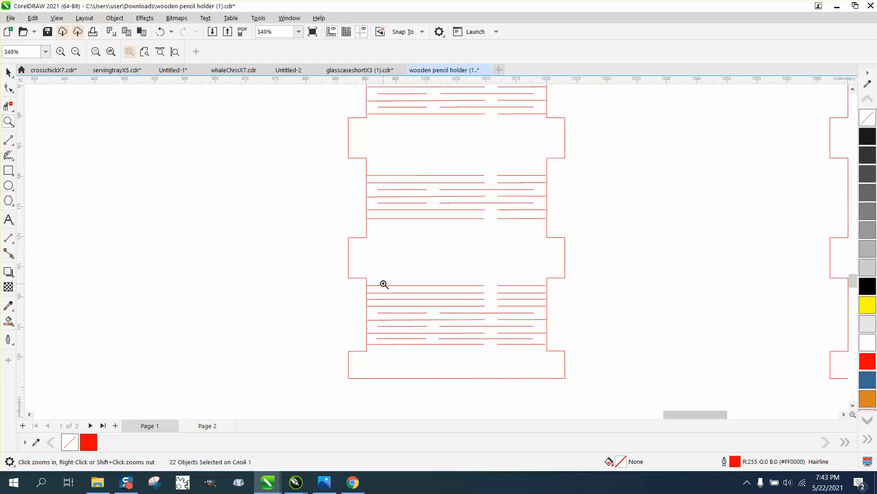
scroll(439, 295, "down", 5)
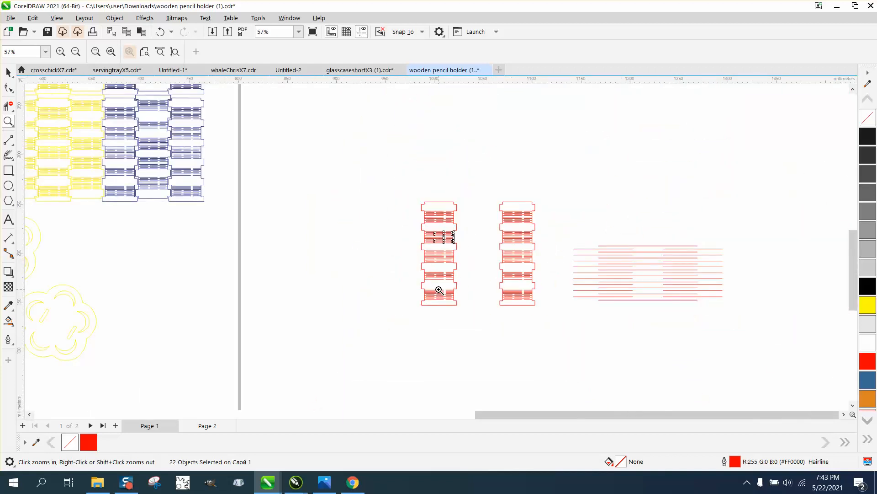
Step: Examine the butterfly panels on the page and the two upper slit groups of the first red strip
left_click_drag(156, 215, 218, 298)
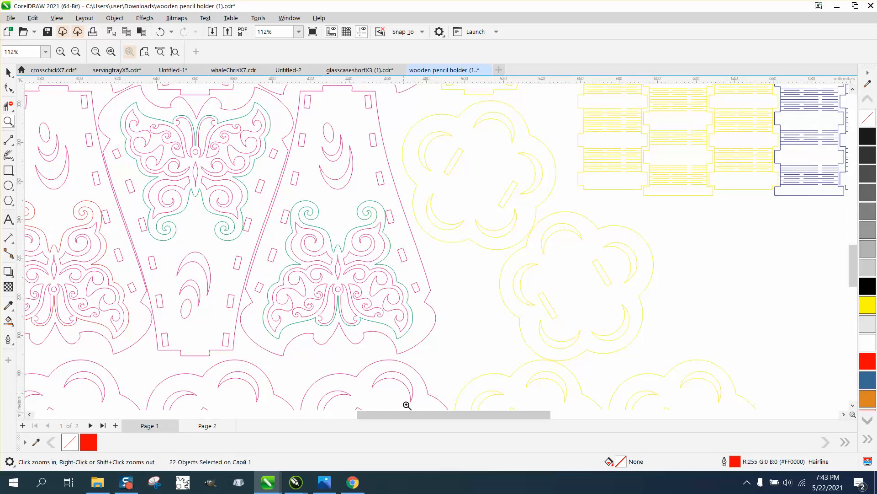
scroll(408, 405, "down", 1)
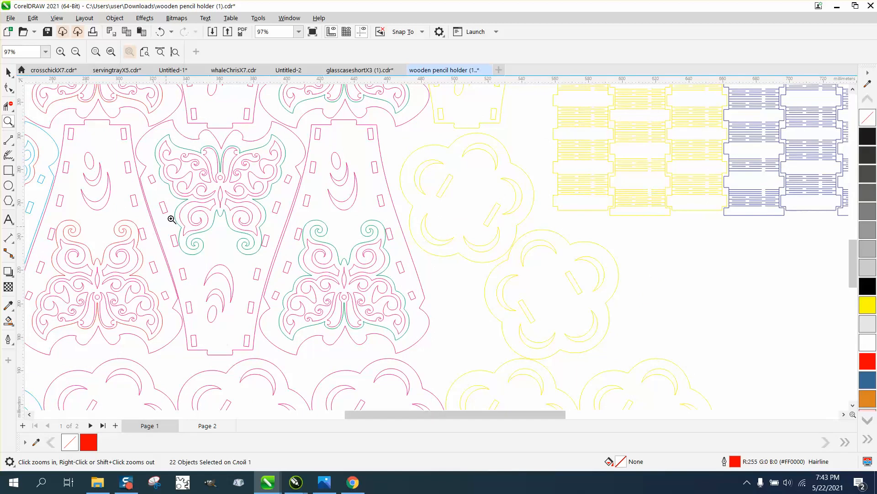
scroll(122, 182, "down", 5)
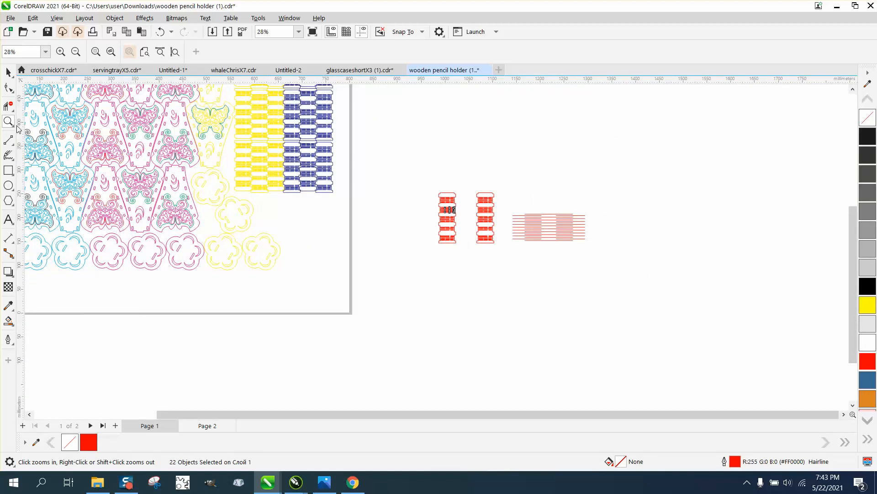
left_click_drag(414, 177, 574, 262)
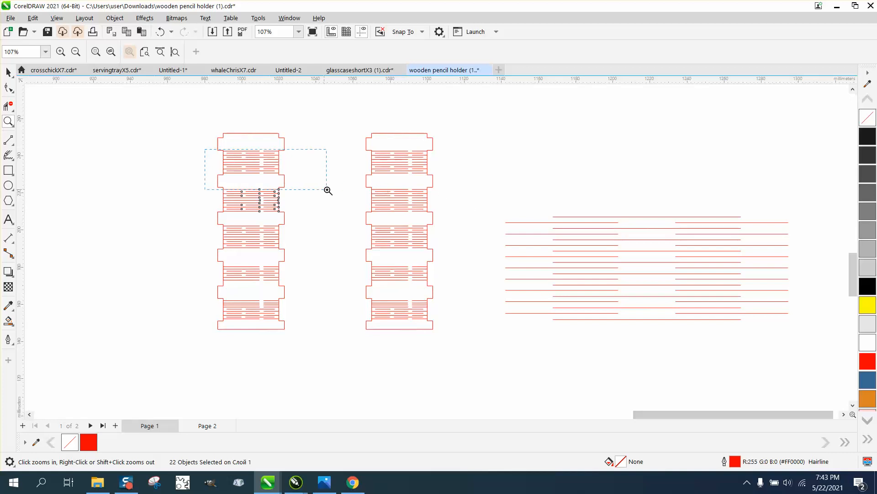
left_click_drag(328, 190, 329, 191)
scroll(329, 190, "down", 3)
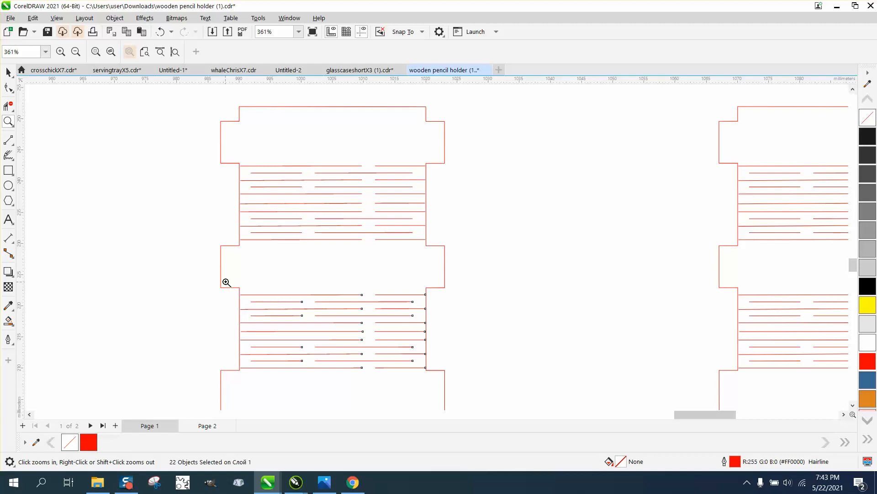
left_click_drag(226, 282, 415, 333)
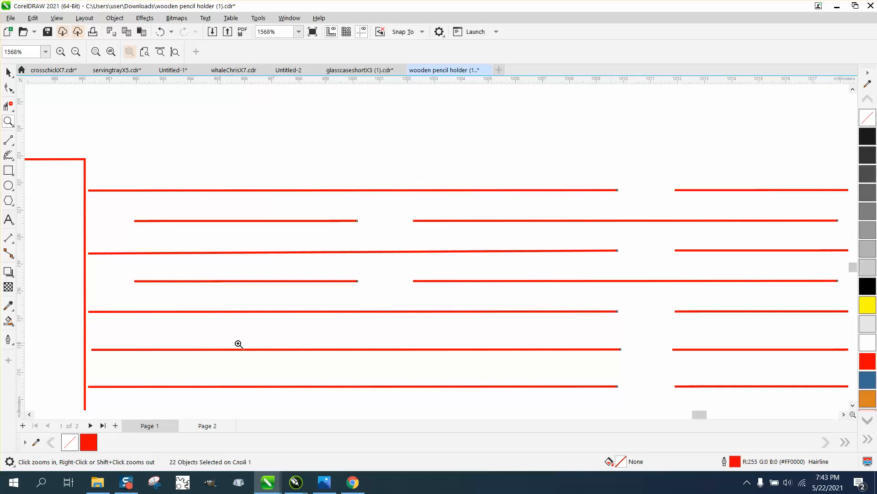
scroll(300, 273, "down", 3)
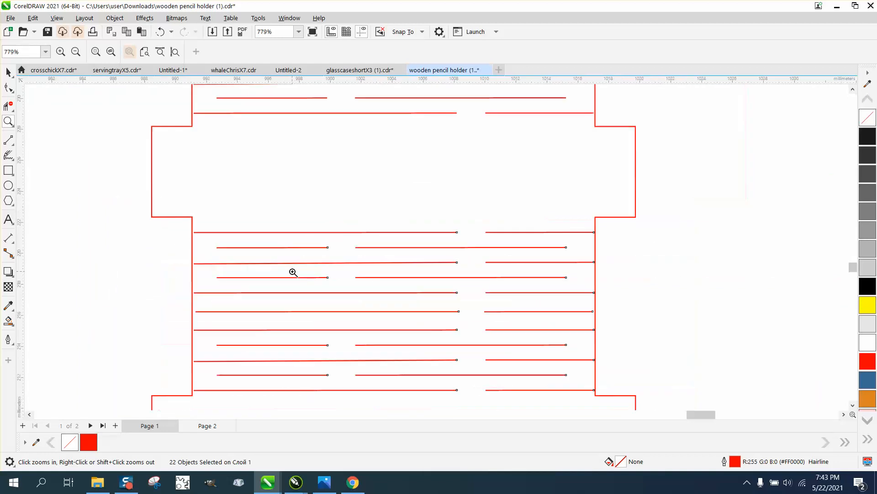
scroll(293, 274, "down", 2)
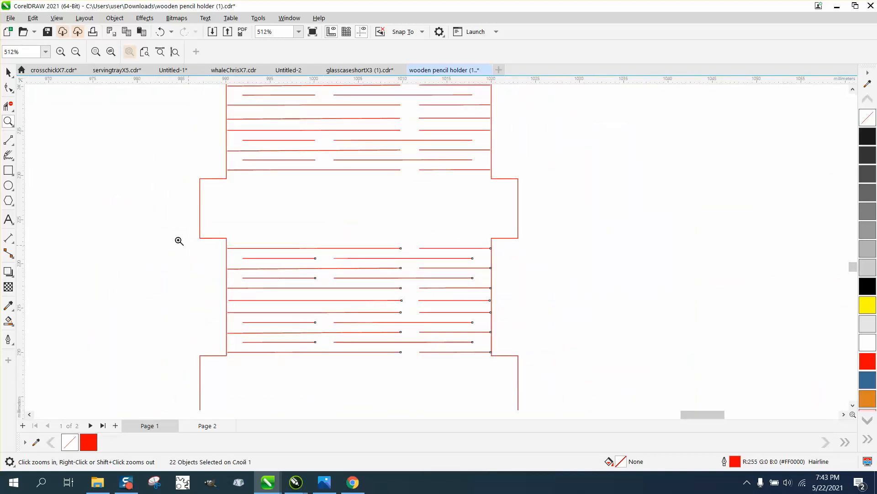
Step: Select all slits in the second group of the first red strip and move them 40 mm right, out of the outline
left_click(8, 72)
left_click(172, 199)
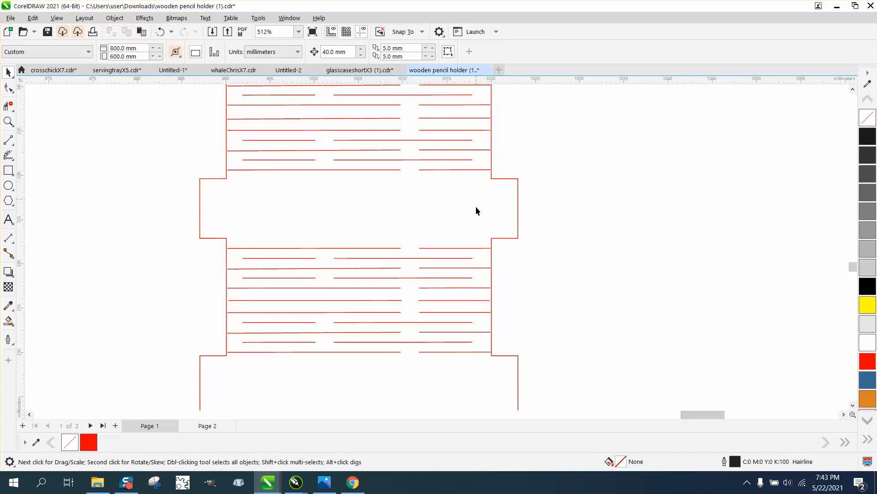
left_click_drag(217, 244, 498, 362)
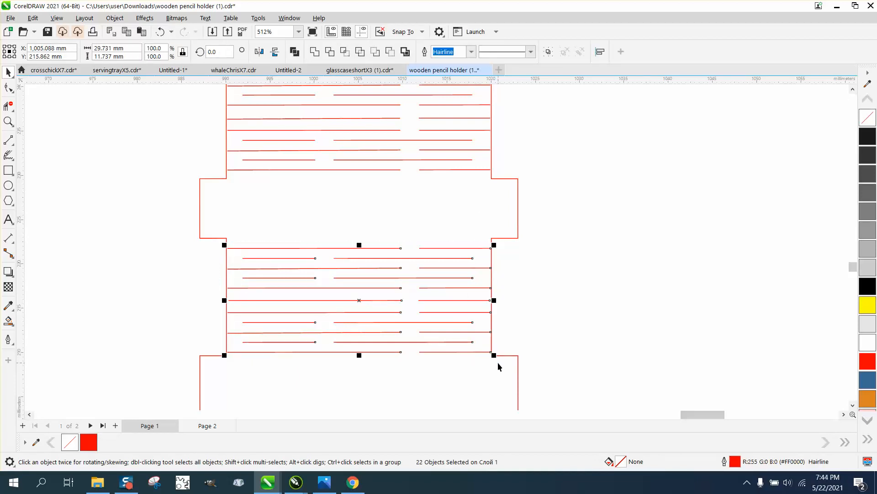
key("Right")
Step: Move the right half of the first strip's outline 80 mm left, away from the slits
scroll(349, 281, "down", 1)
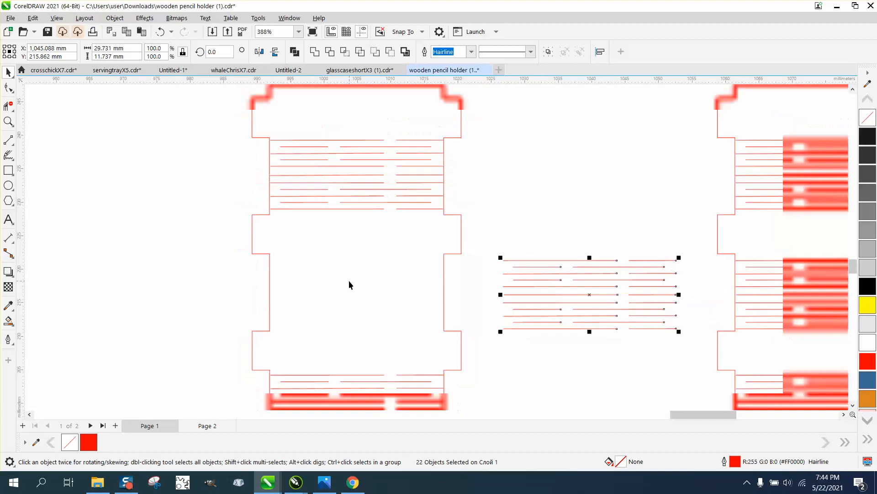
scroll(349, 281, "down", 2)
left_click(329, 187)
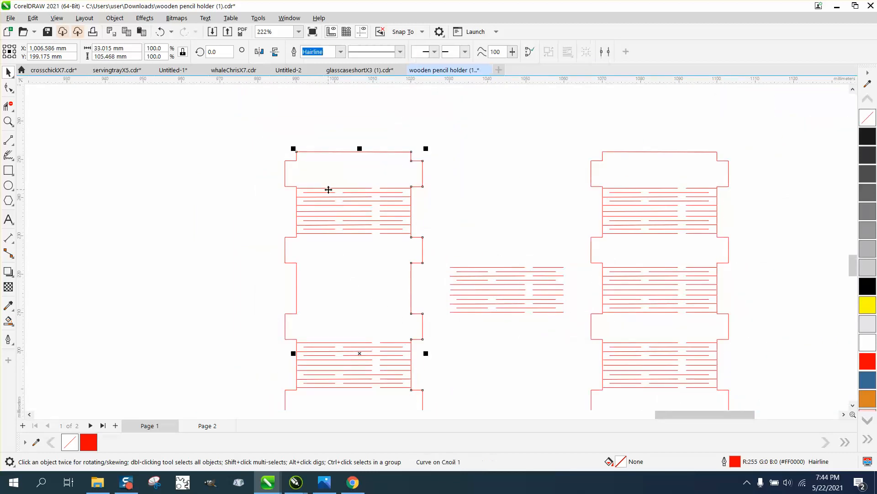
scroll(380, 164, "down", 2)
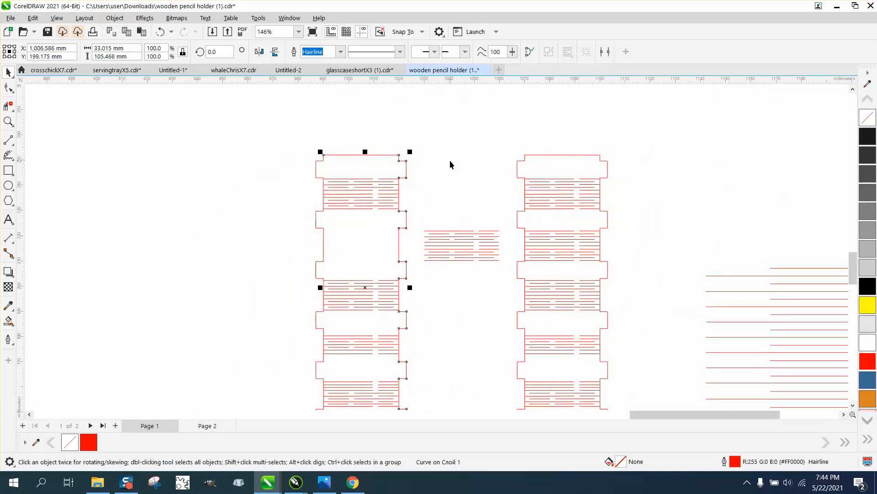
key("shift+Left")
key("shift+Left")
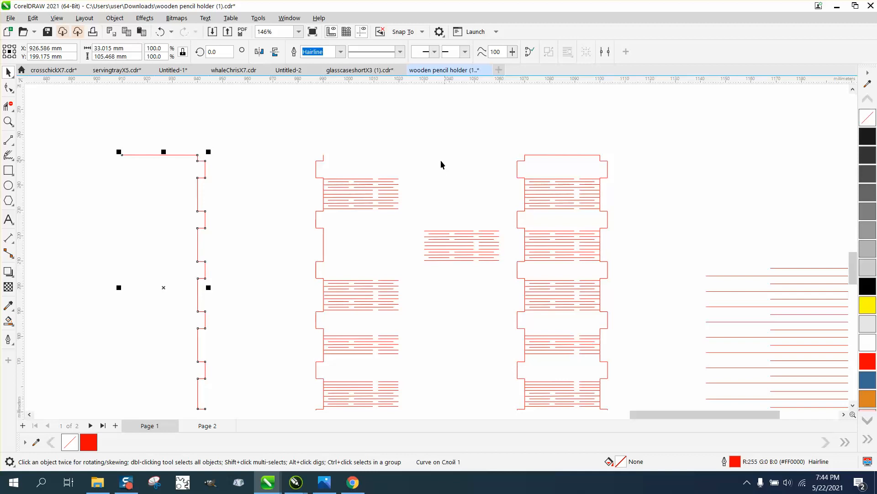
Step: Move the left half of the first strip's outline 80 mm left to rejoin the right half
left_click(317, 161)
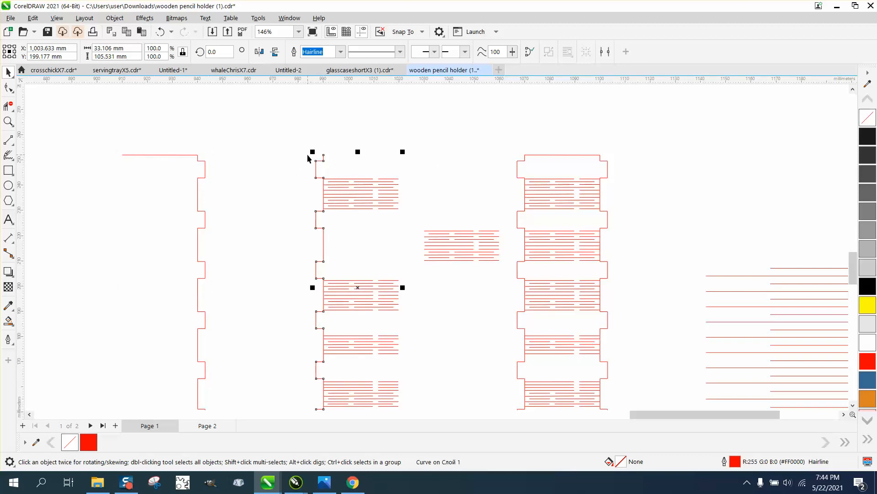
key("shift+Left")
key("shift+Left")
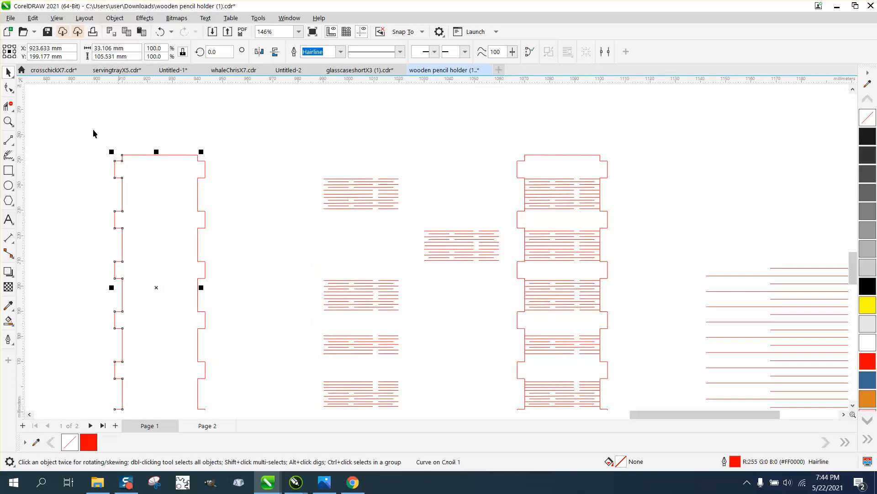
Step: Examine the separated outline's top edge and bottom corners up close for gaps between its two halves
left_click(8, 119)
left_click_drag(179, 153, 198, 164)
scroll(366, 203, "down", 10)
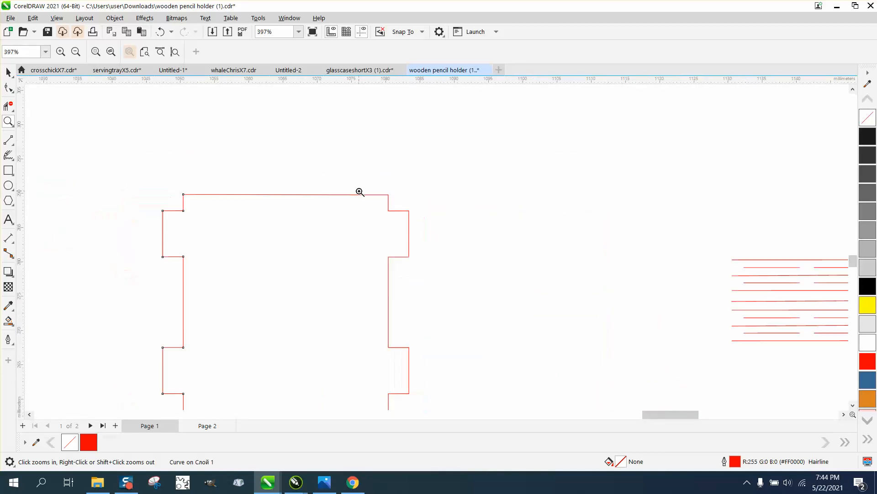
scroll(356, 206, "down", 2)
left_click_drag(300, 397, 400, 372)
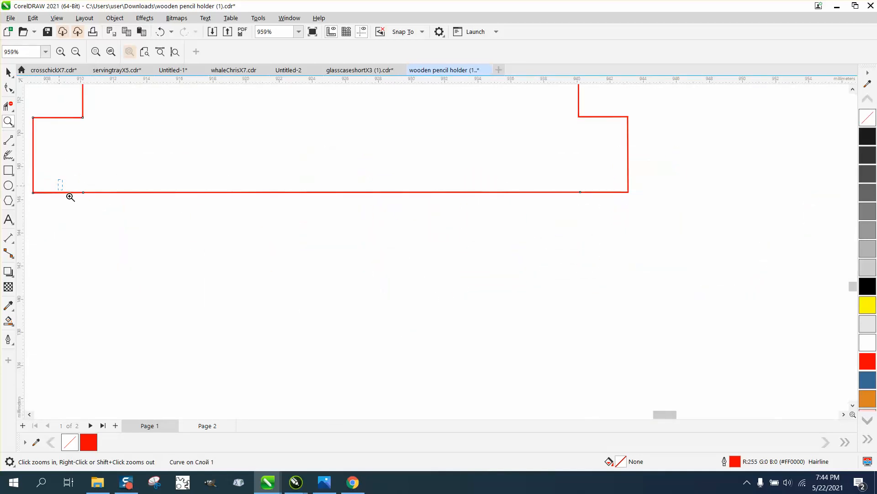
left_click_drag(70, 196, 126, 214)
scroll(366, 264, "down", 4)
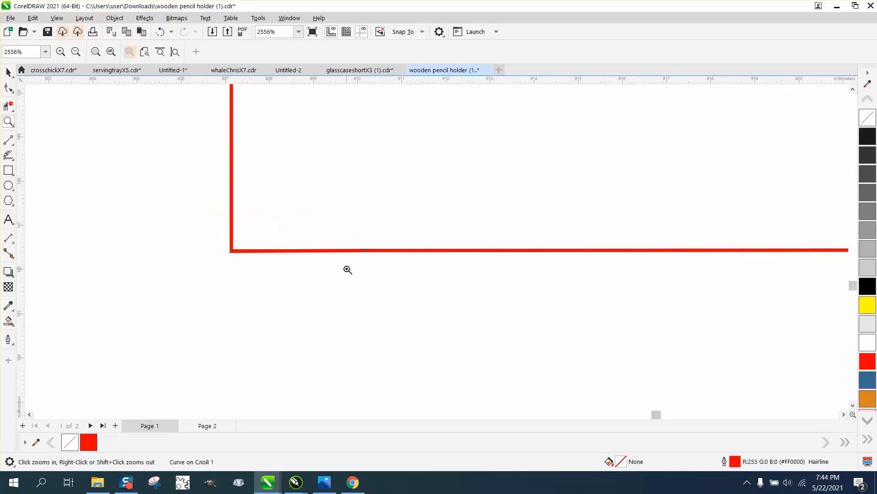
scroll(347, 269, "down", 8)
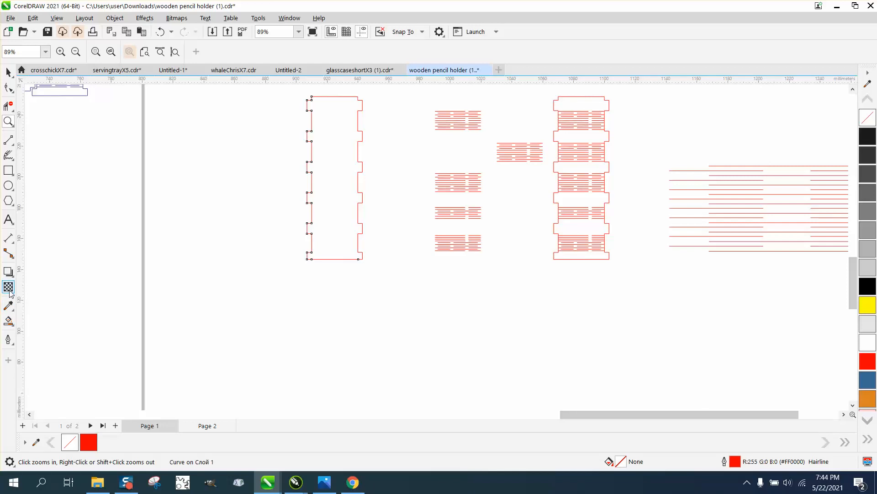
Step: Draw a rectangle about 70 × 115 mm around the separated outline, test it with a yellow smart fill, and undo the fill
left_click(13, 171)
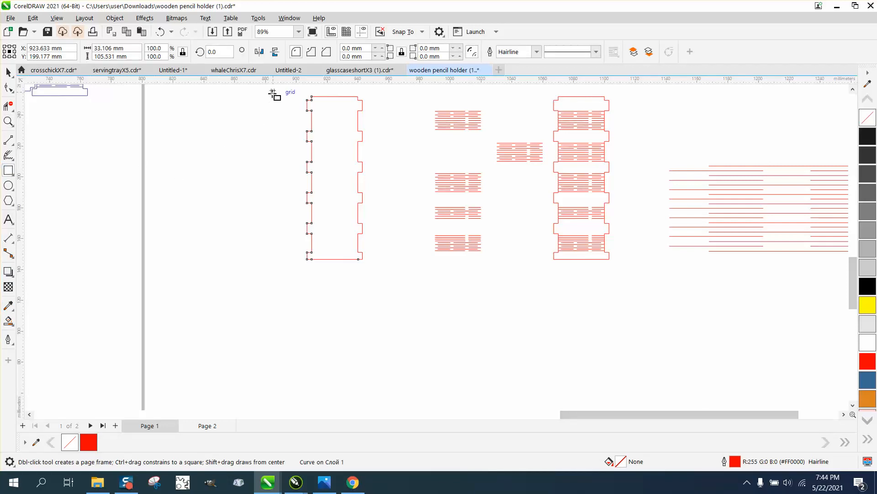
mouse_move(280, 92)
left_mouse_down()
mouse_move(329, 198)
mouse_move(389, 270)
left_mouse_up()
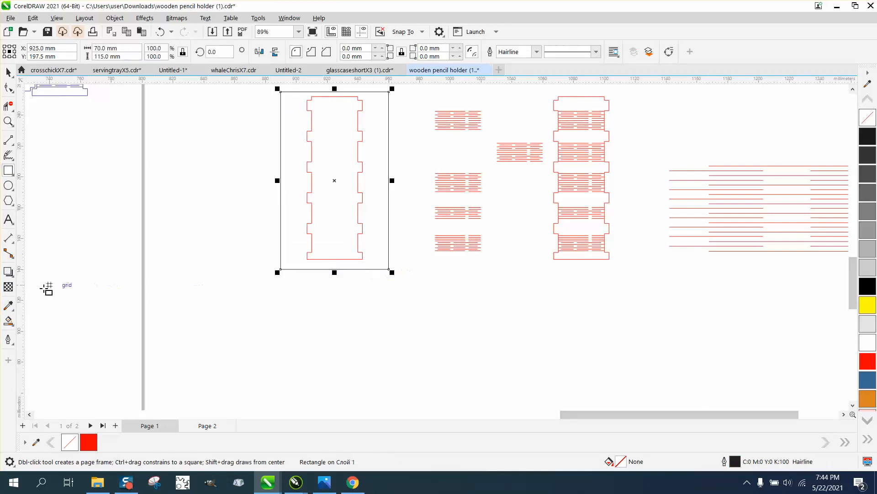
left_click(9, 321)
left_click(336, 215)
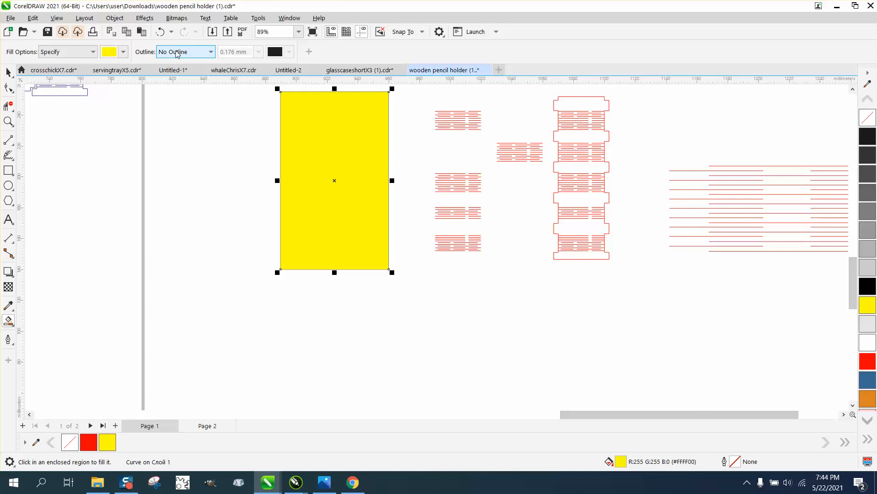
left_click(161, 33)
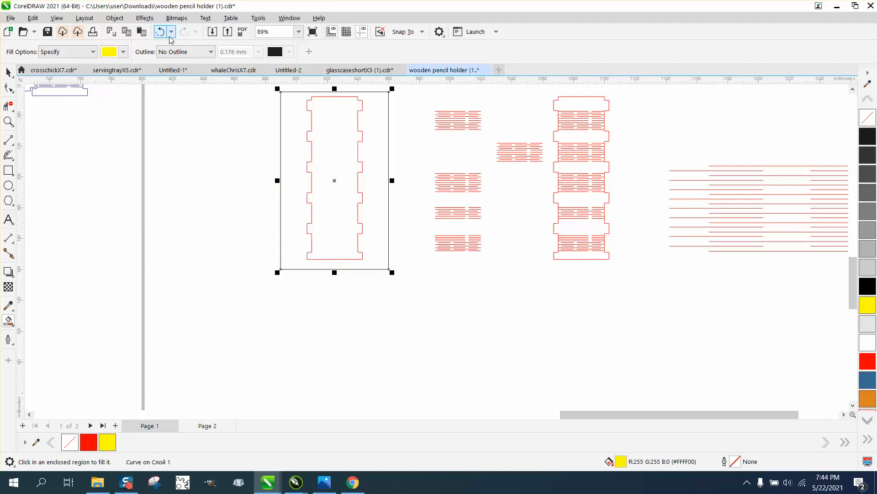
Step: Draw two slanted lines about 60 mm wide across the outline, one near its upper end and one in its lower half
left_click(8, 140)
left_click_drag(288, 123, 381, 130)
left_click_drag(280, 199, 374, 214)
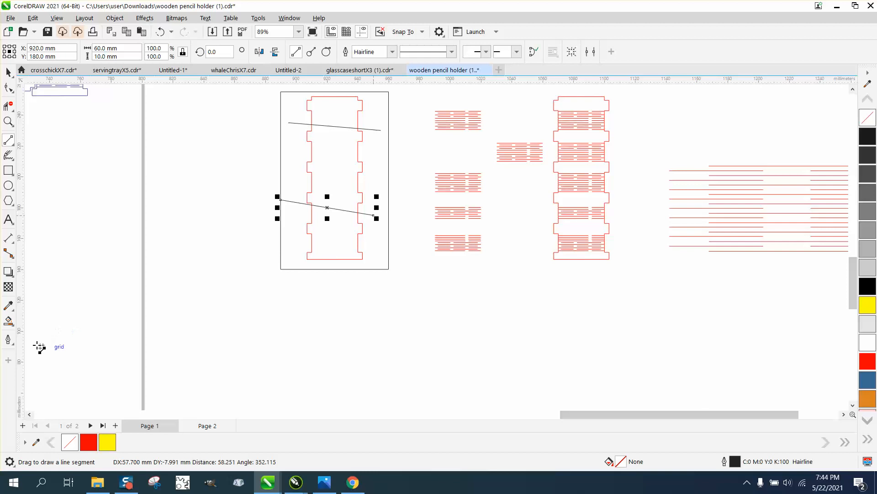
Step: Test the outline's lower, middle and upper sections for closure with yellow smart fills, undoing each fill
left_click(8, 321)
left_click(331, 241)
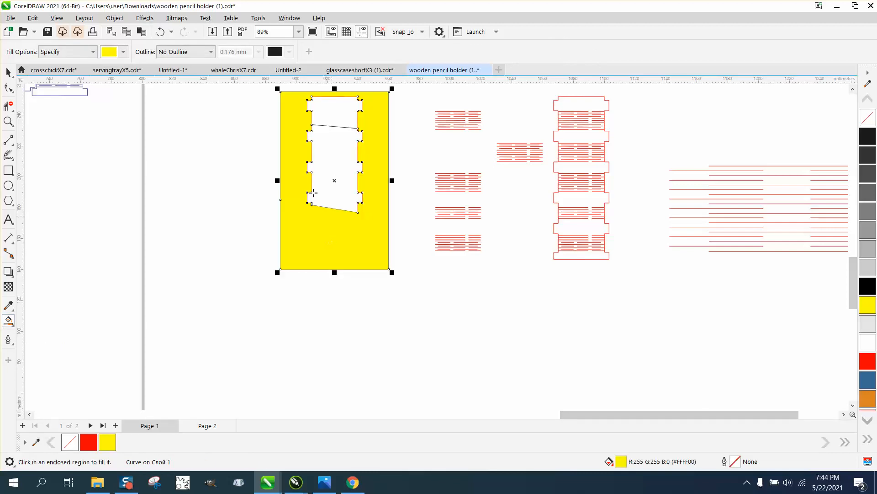
left_click(160, 31)
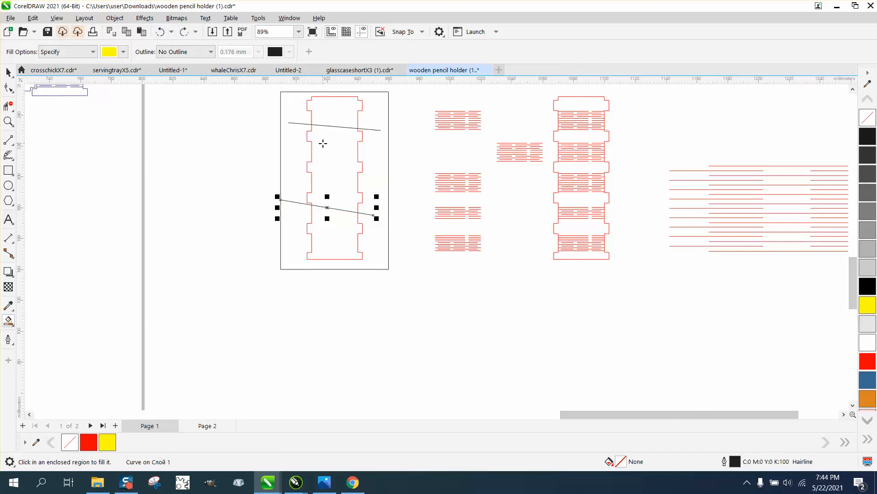
left_click(322, 144)
left_click(333, 113)
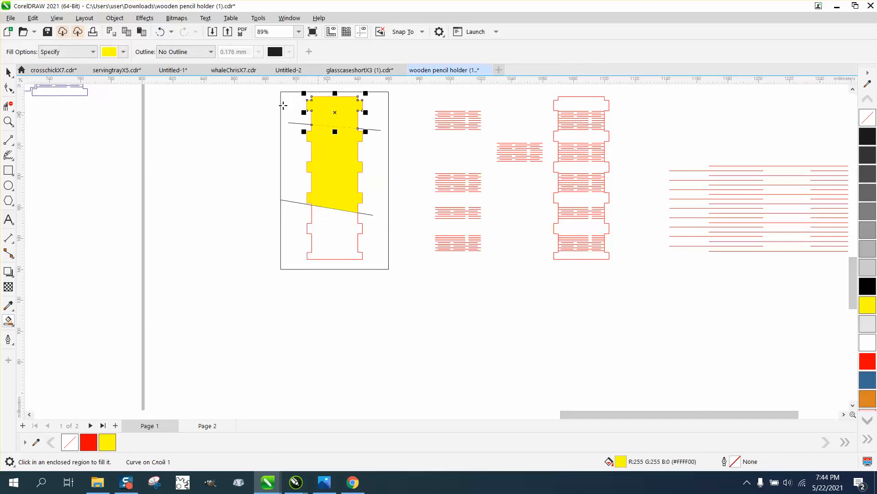
left_click(159, 32)
left_click(160, 32)
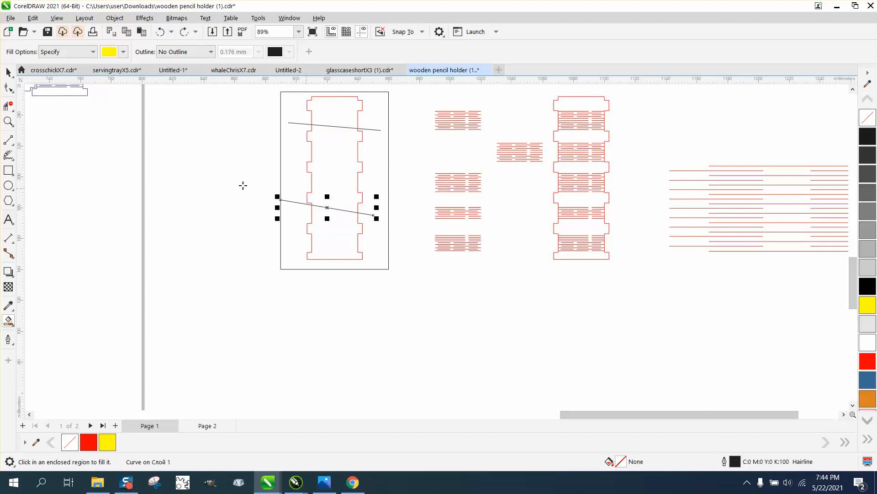
Step: Move the lower slanted line about 25 mm down and 5 mm right, closer to the outline's bottom edge
left_click(8, 72)
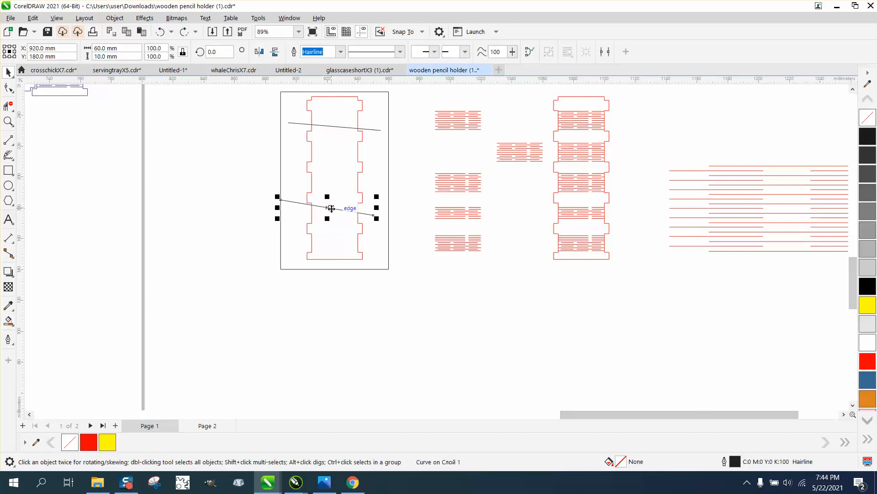
left_click_drag(336, 208, 342, 253)
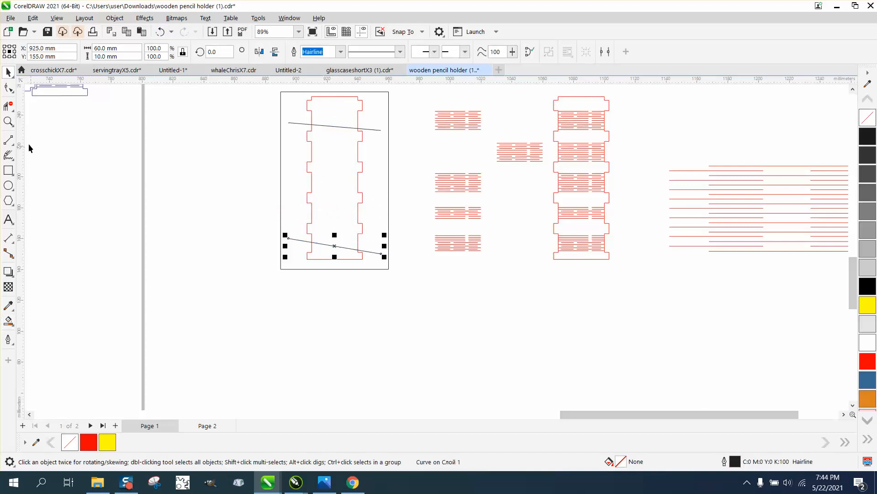
left_click(10, 142)
left_click_drag(341, 202, 337, 294)
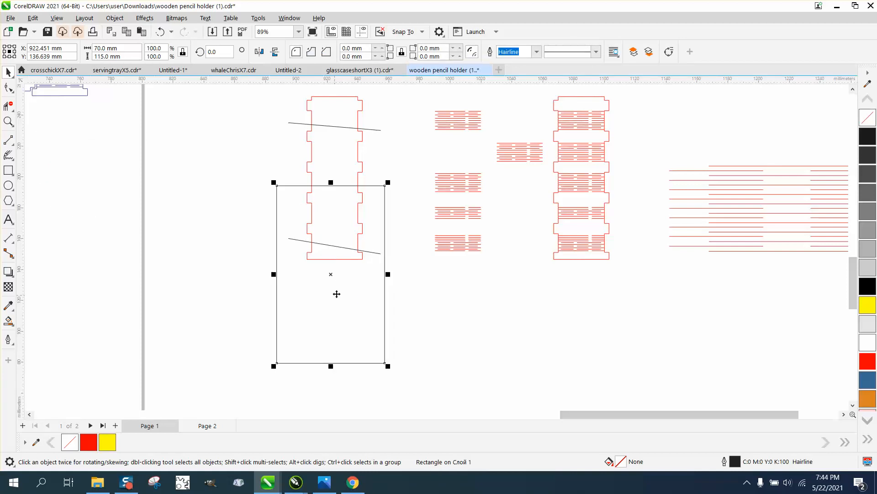
left_click(160, 31)
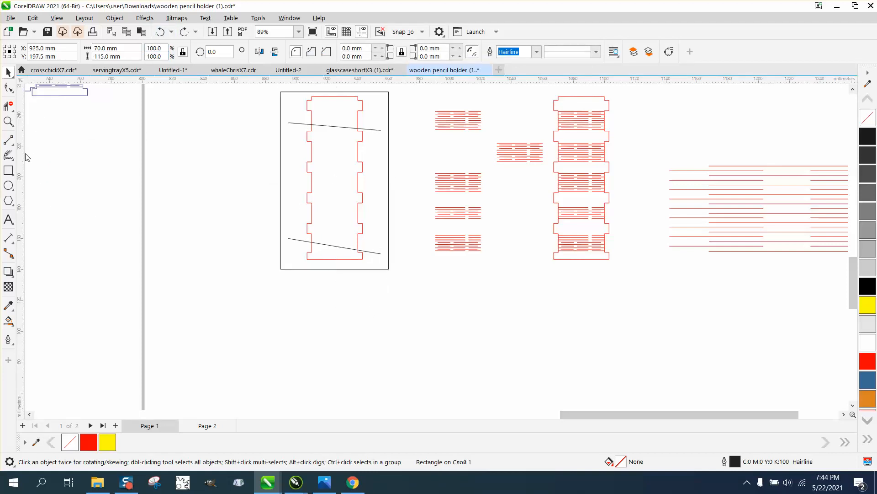
Step: Draw a near-vertical line about 53 mm long through the outline's bottom edge, and test the sections beside it with yellow fills, undoing them
key("space")
left_click_drag(327, 303, 328, 215)
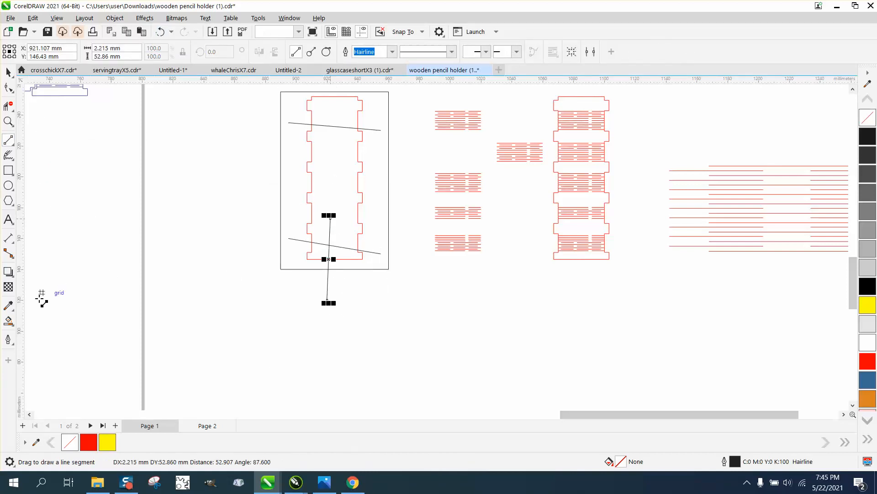
left_click(12, 326)
left_click(324, 252)
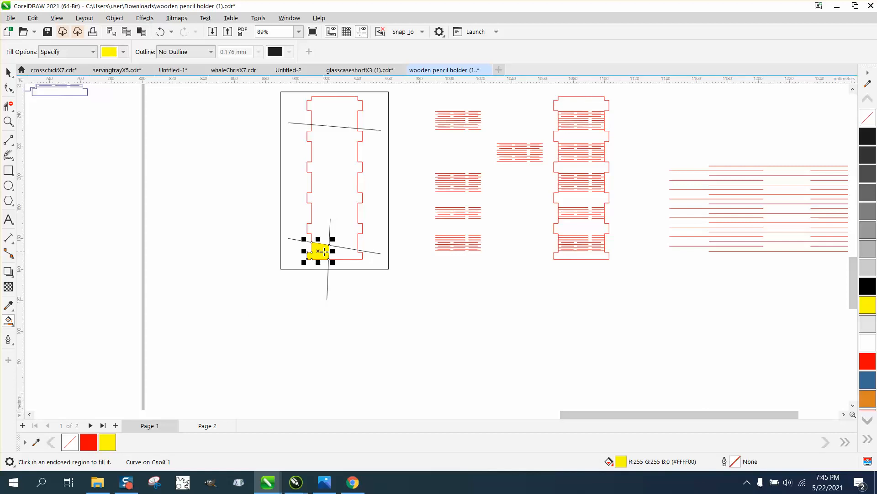
left_click(332, 265)
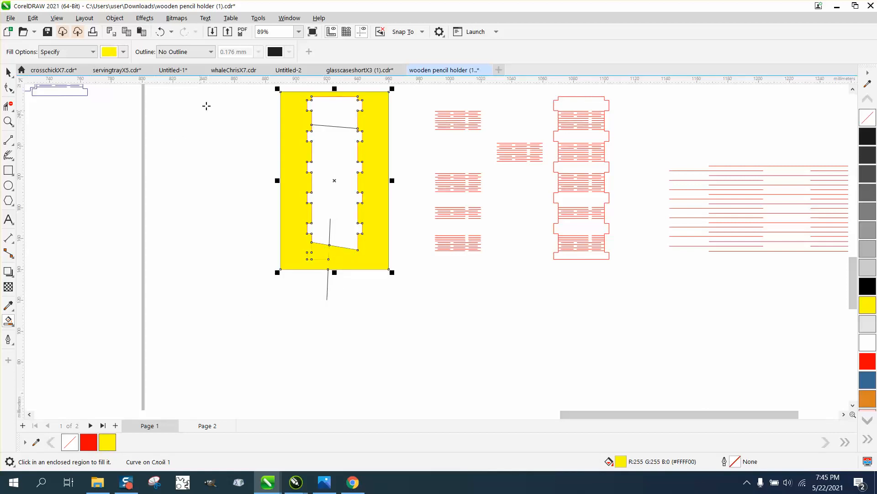
left_click(160, 31)
left_click(160, 31)
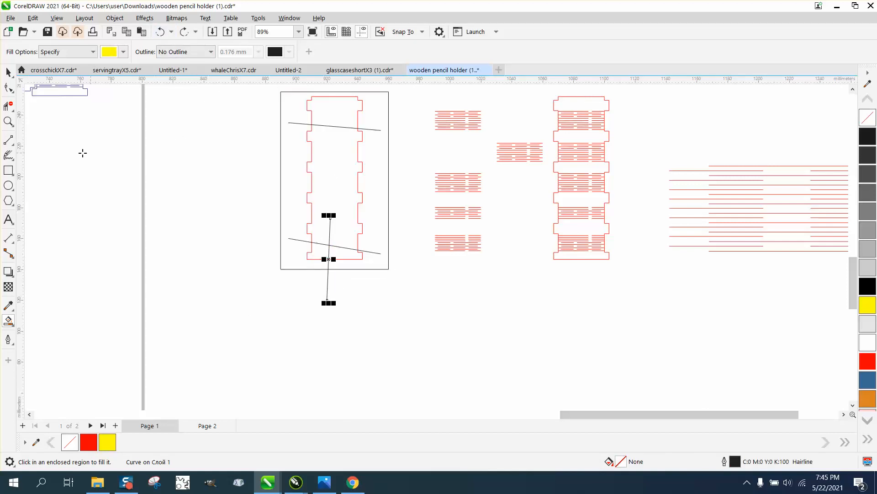
Step: Pull the left half's end node away from the bottom edge near the lower right tab, and undo the move
left_click(9, 122)
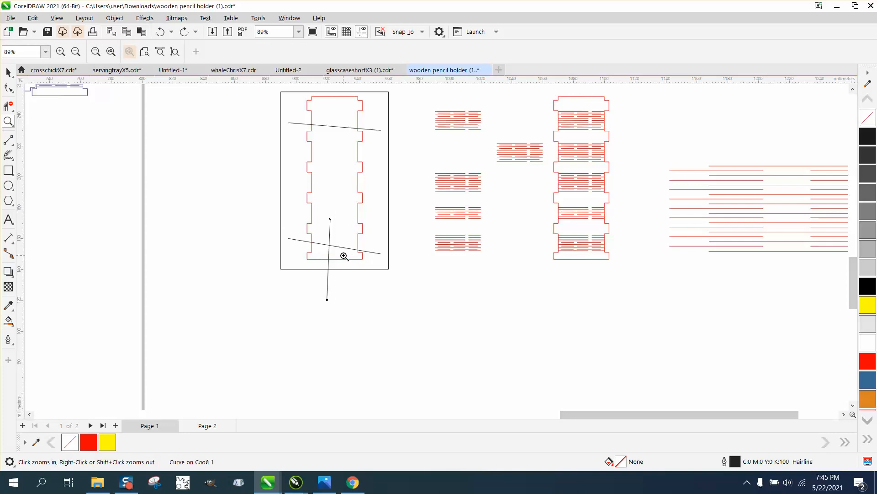
left_click_drag(345, 256, 382, 262)
left_click(8, 87)
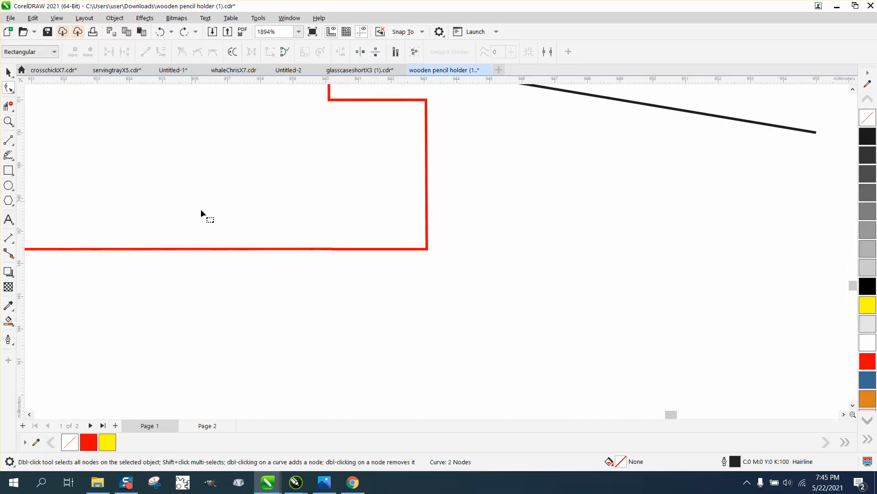
left_click(236, 250)
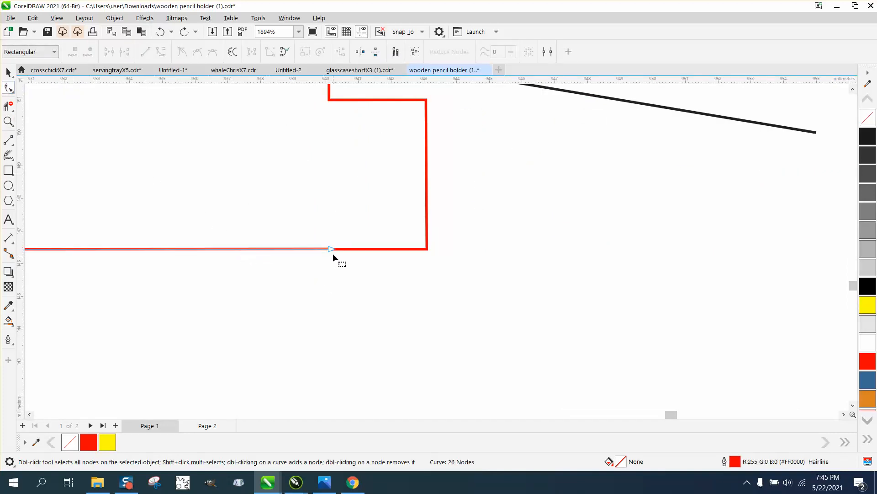
left_click_drag(328, 250, 323, 297)
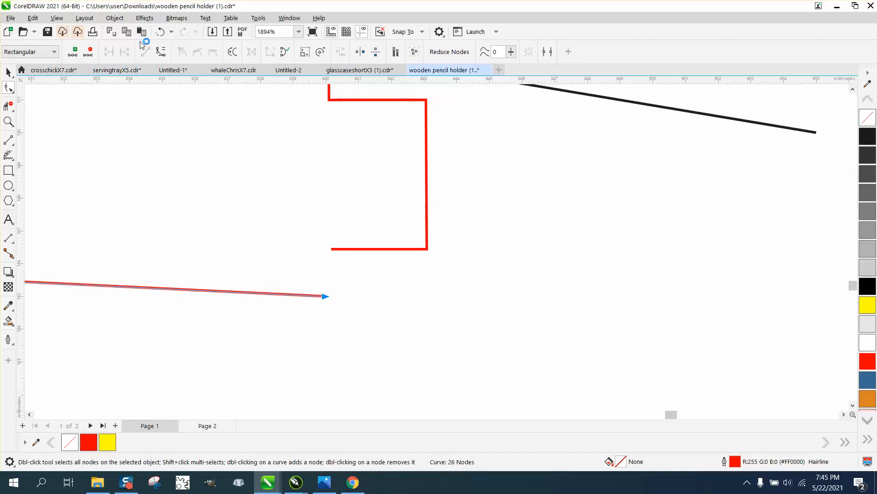
left_click(160, 32)
Step: Move the left half's bottom end node slightly down onto the right half's endpoint to close the gap
left_click(8, 121)
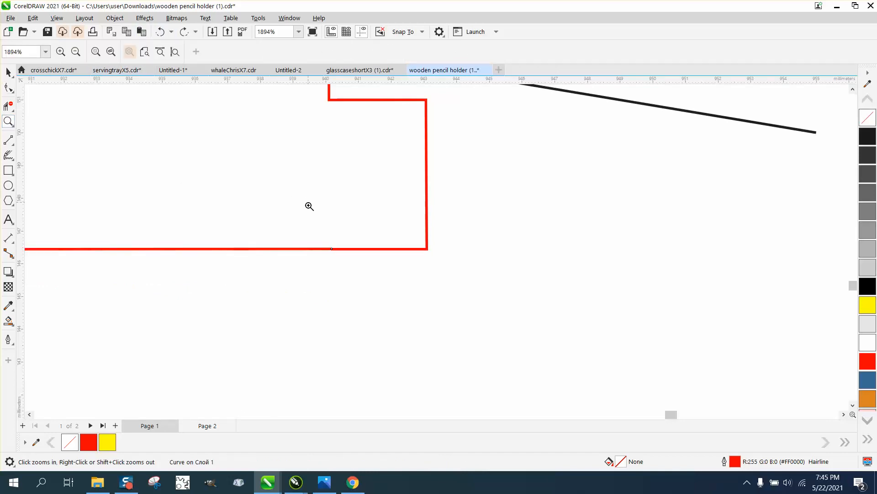
left_click_drag(310, 231, 436, 303)
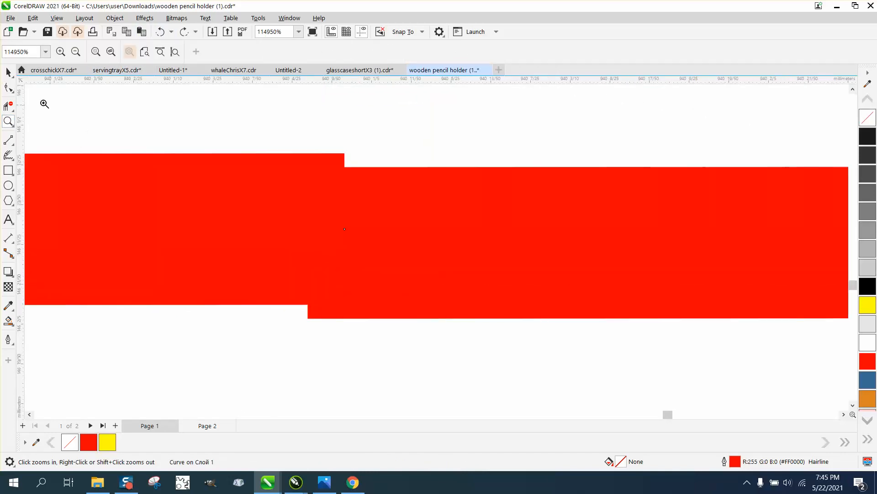
left_click(8, 88)
left_click_drag(343, 229, 345, 242)
Step: Test the outline's lower right section with a yellow smart fill and delete the filled shape
scroll(345, 243, "down", 5)
scroll(348, 225, "down", 6)
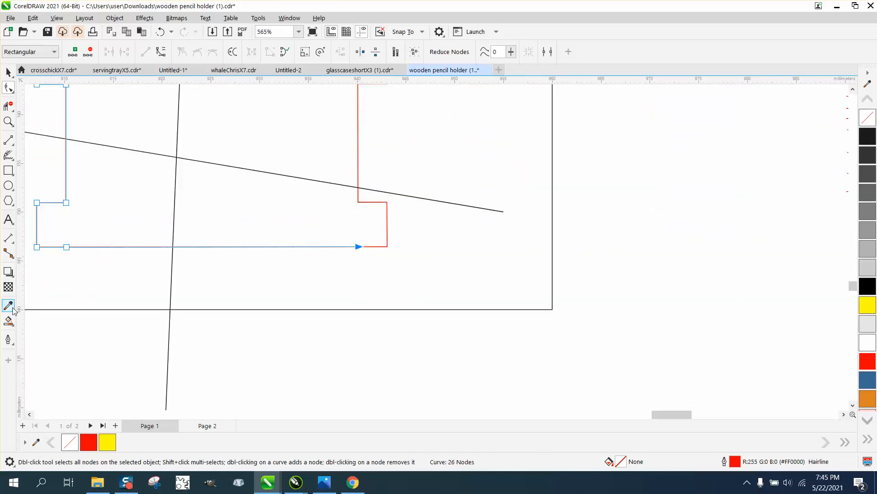
left_click(9, 321)
left_click(291, 204)
scroll(325, 237, "down", 1)
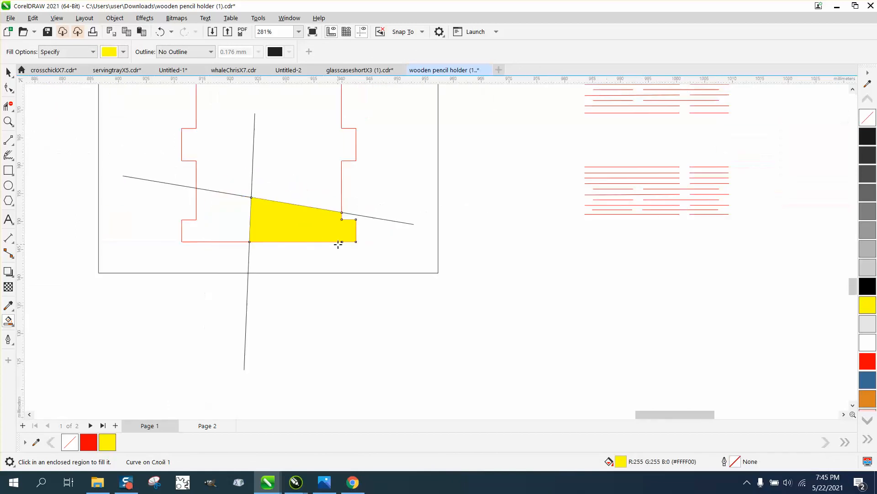
left_click(8, 72)
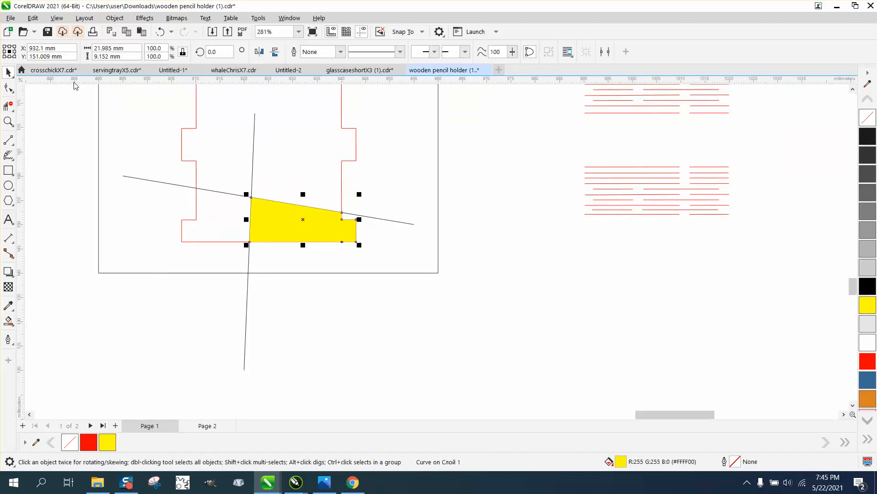
key("Delete")
Step: Delete the near-vertical line and both slanted test lines crossing the outline
scroll(259, 156, "down", 1)
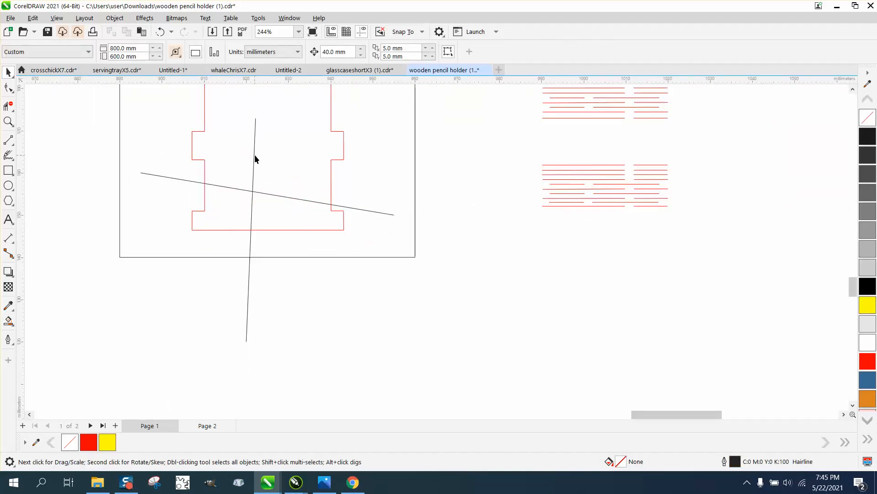
left_click(254, 155)
key("Delete")
double_click(374, 211)
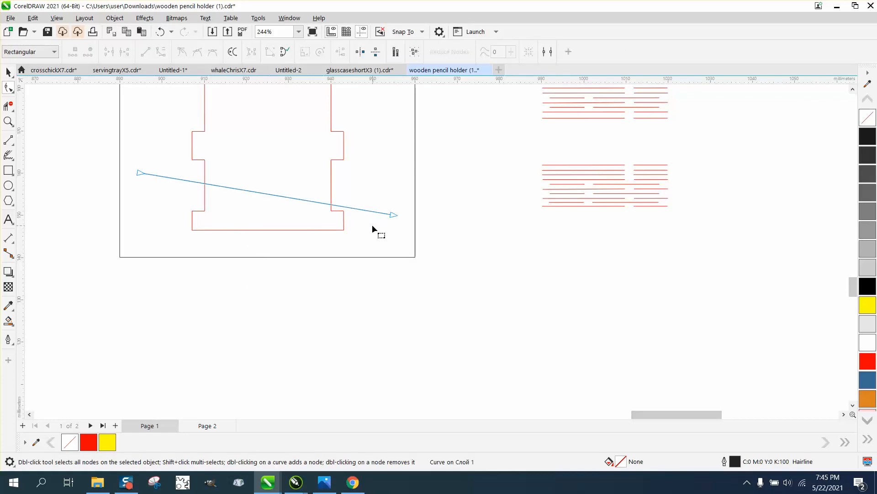
left_click(8, 73)
key("Delete")
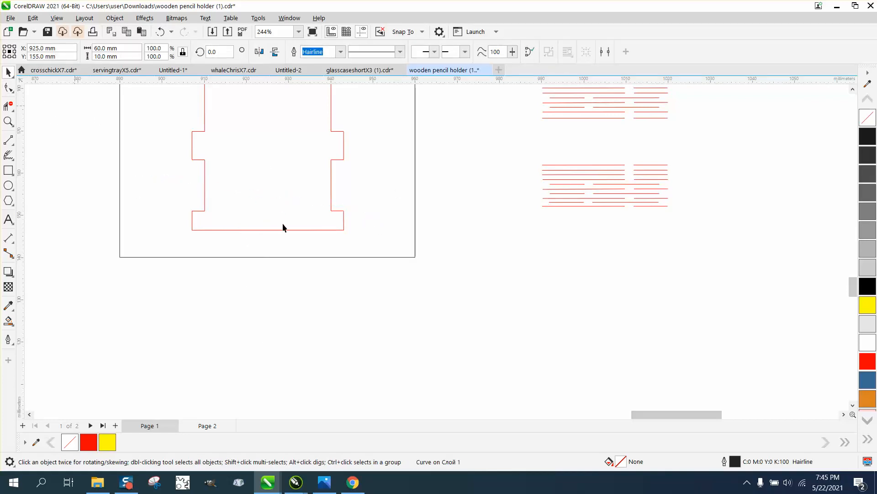
scroll(305, 289, "down", 2)
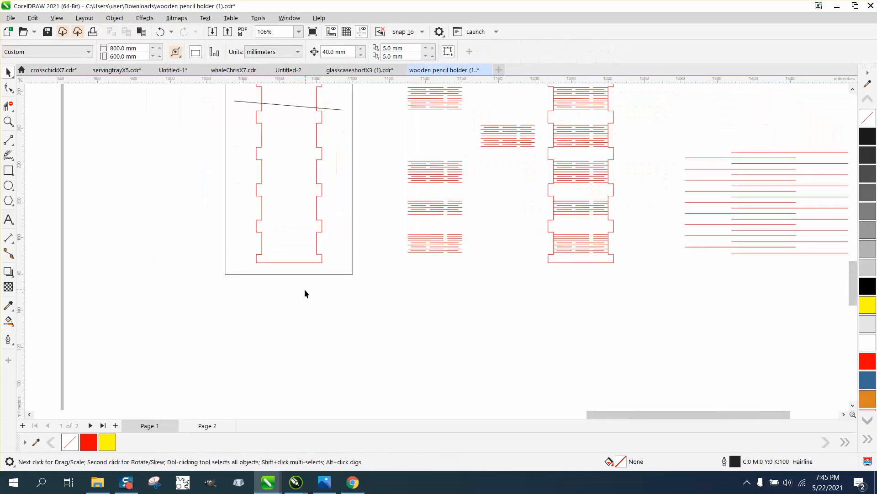
left_click(303, 106)
key("Delete")
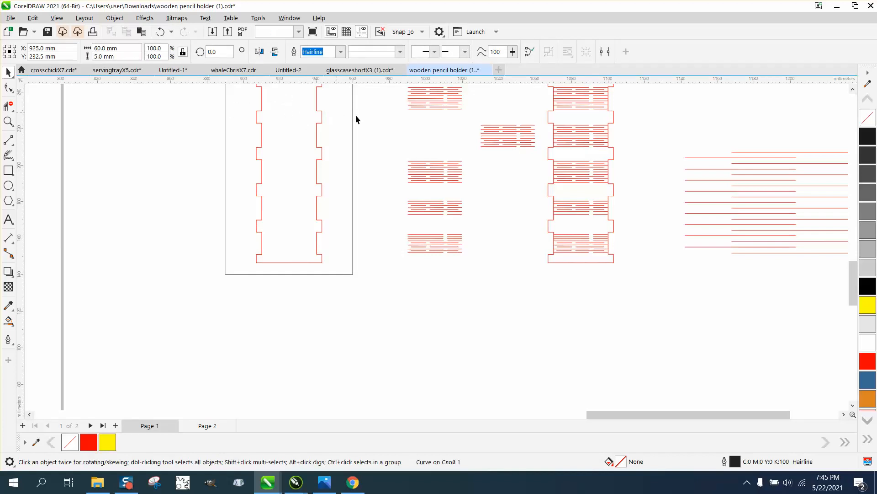
Step: Delete the black rectangle framing the red outline, and smart-fill the outline's interior in near-black with no outline
left_click(353, 114)
key("Delete")
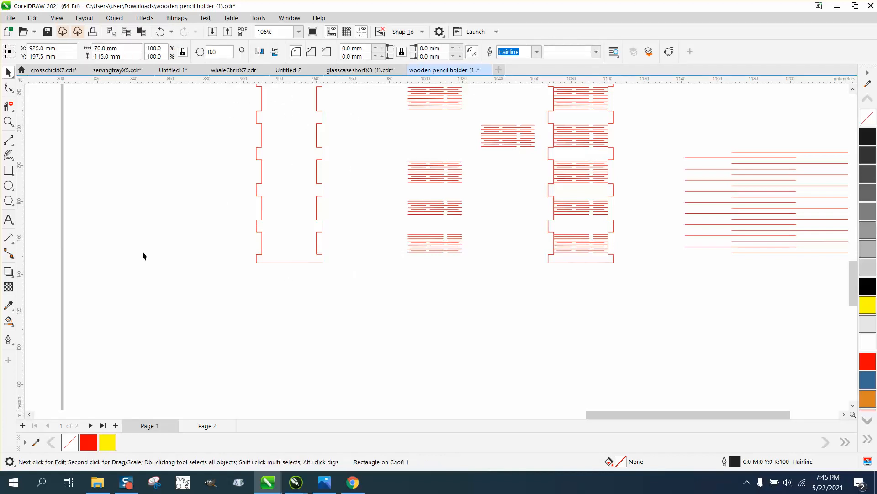
left_click(8, 321)
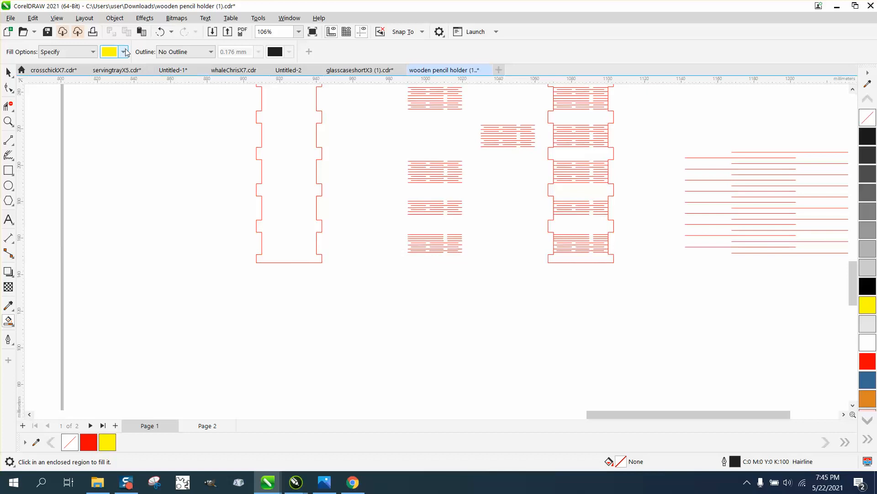
left_click(124, 52)
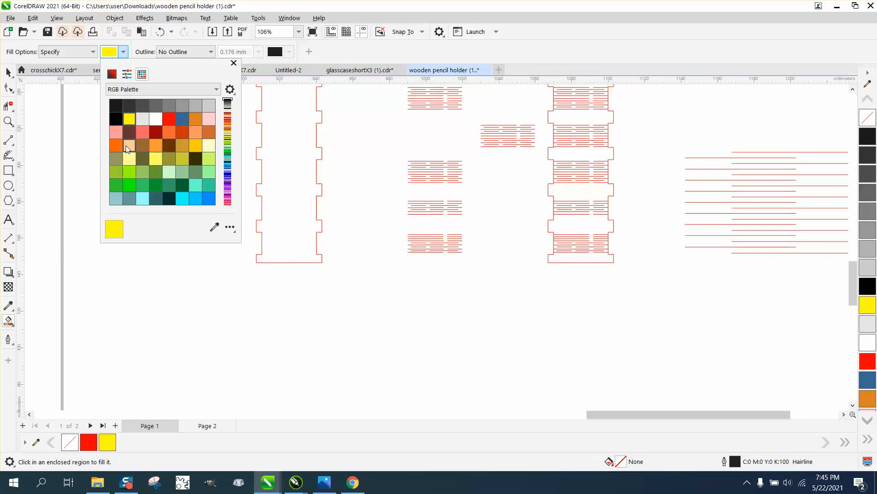
left_click(117, 107)
left_click(284, 151)
left_click(286, 152)
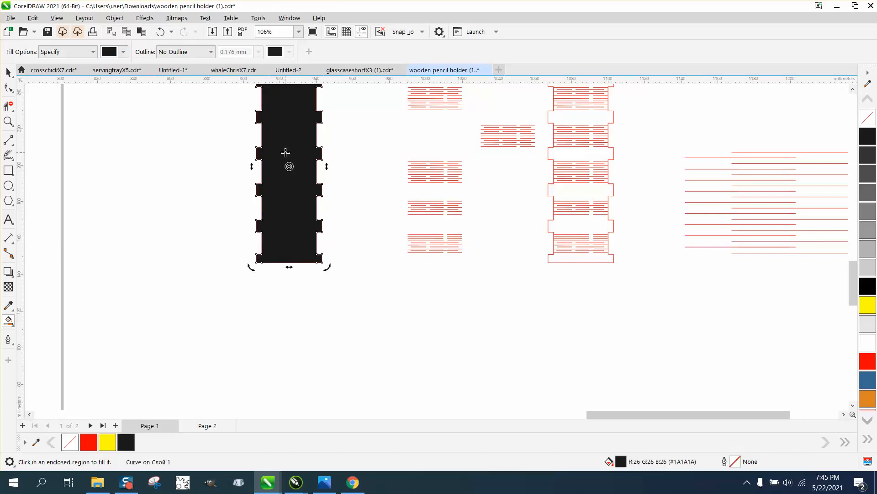
Step: Move the smart-filled shape 80 mm left of the original, remove its fill and give it a red outline
key("Left")
key("Left")
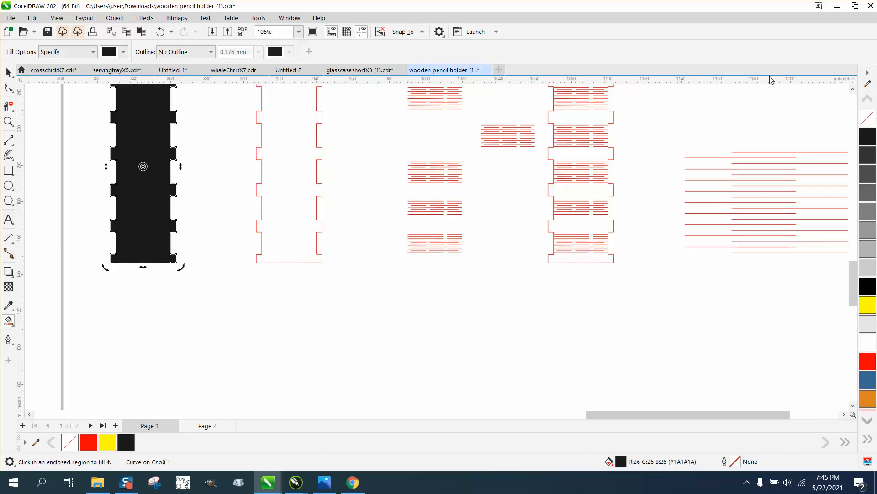
left_click(867, 118)
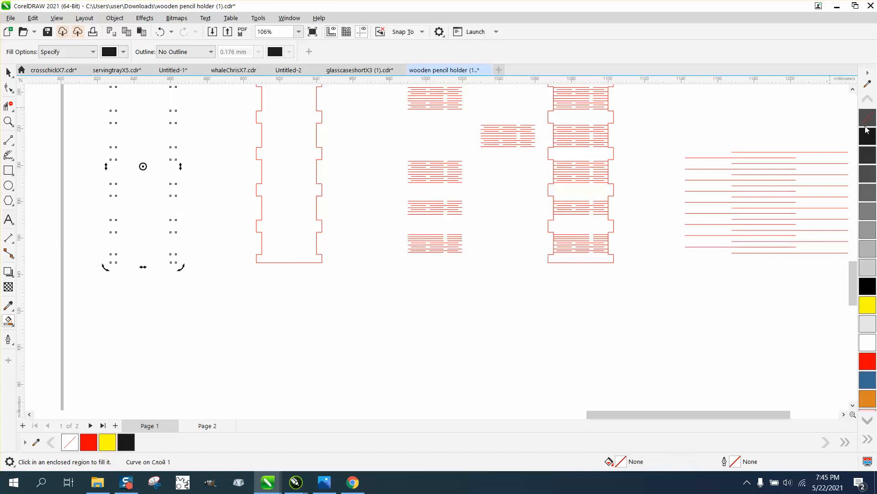
right_click(868, 359)
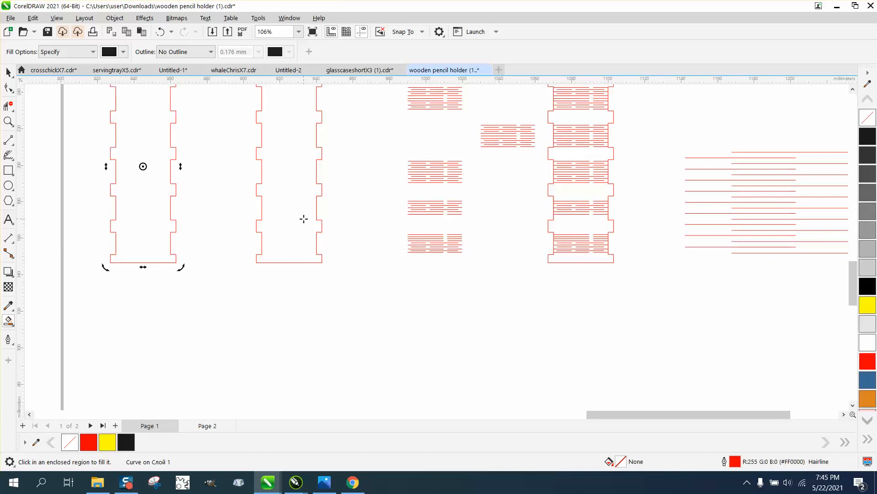
Step: Delete both the right and left halves of the original strip outline
left_click(8, 72)
left_click(308, 138)
key("Delete")
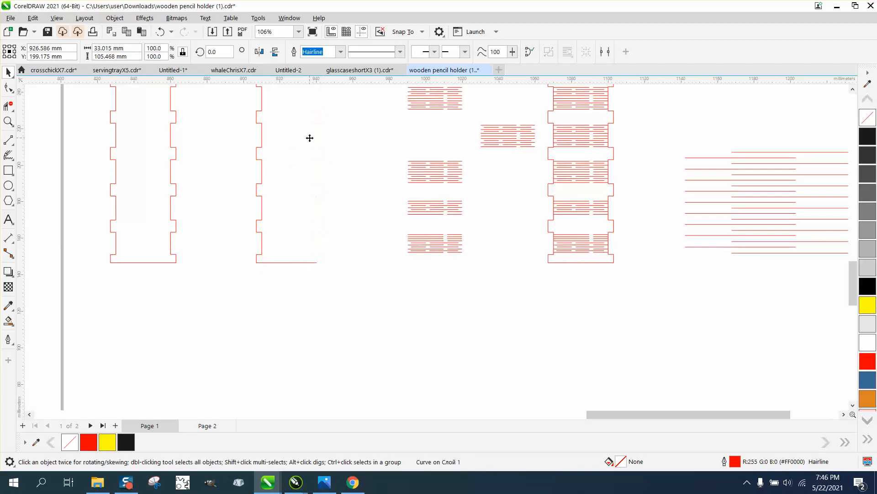
left_click(264, 148)
left_click(260, 147)
left_click(264, 146)
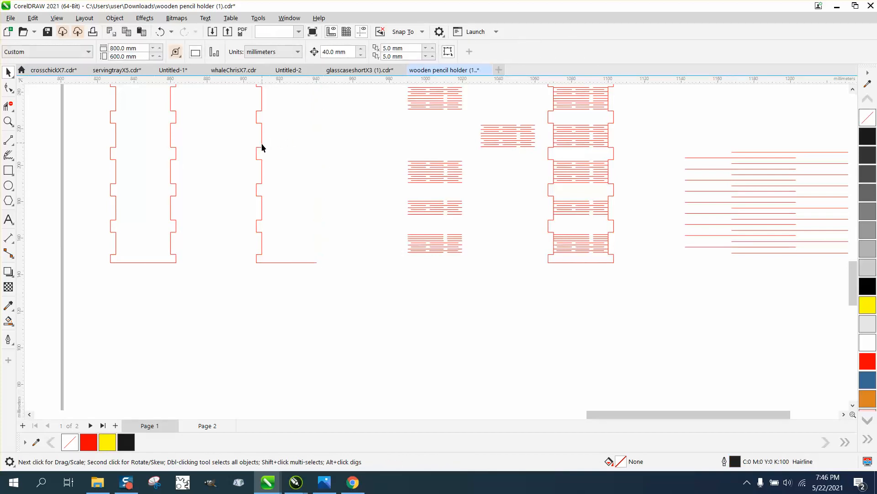
left_click(262, 144)
key("Delete")
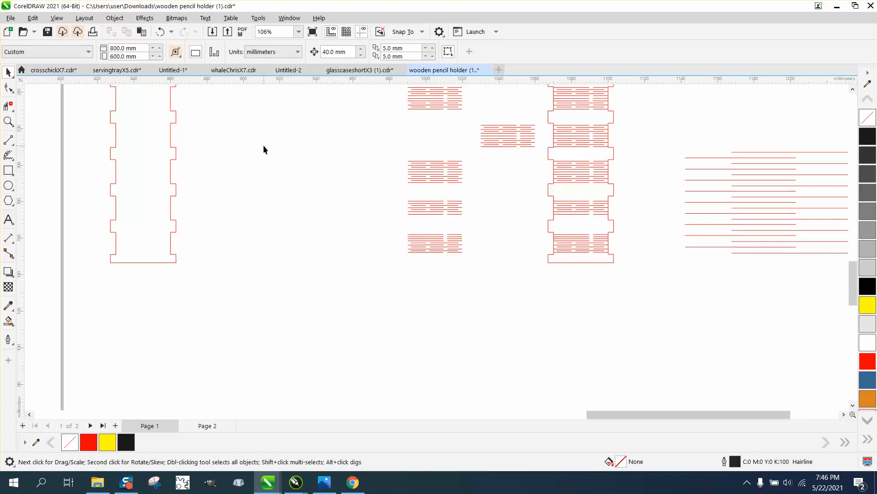
Step: Move the new closed red outline 200 mm right so it encloses the single offset slit group
left_click(138, 151)
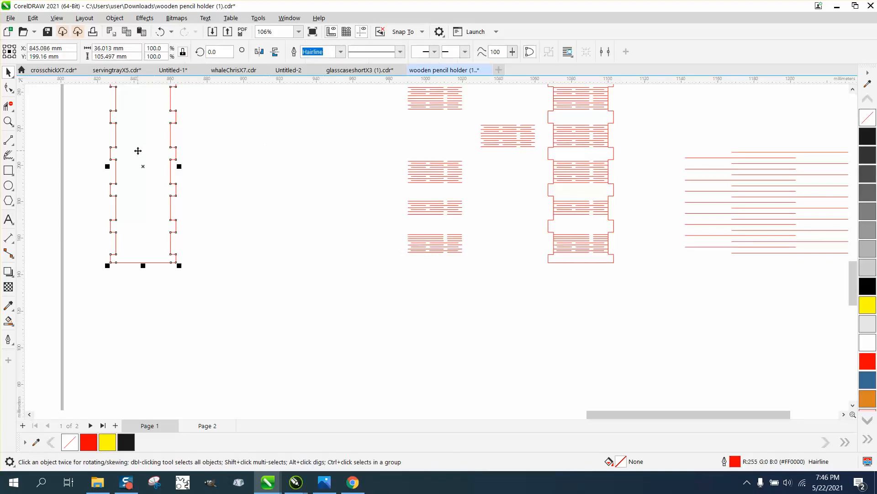
key("Right")
key("Right")
key("Right")
key("Right")
key("Right")
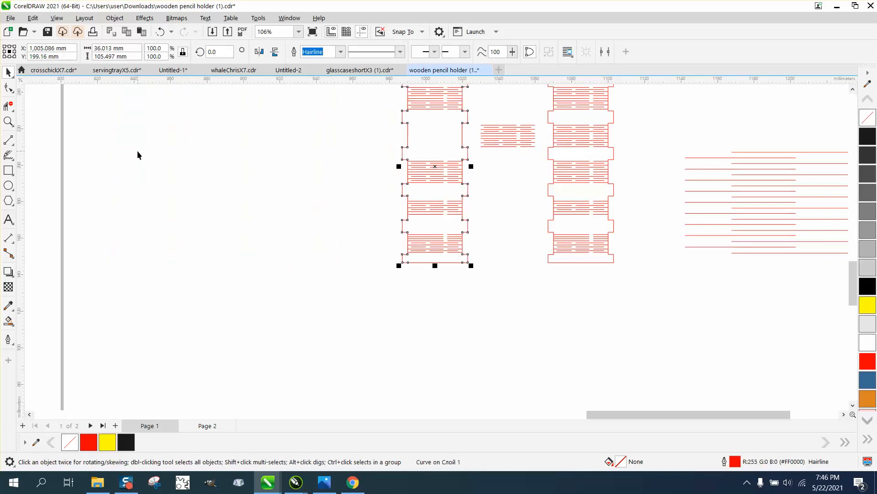
Step: Select all the slits of the single group inside the outline and scale them proportionally to 30 mm width
left_click(8, 121)
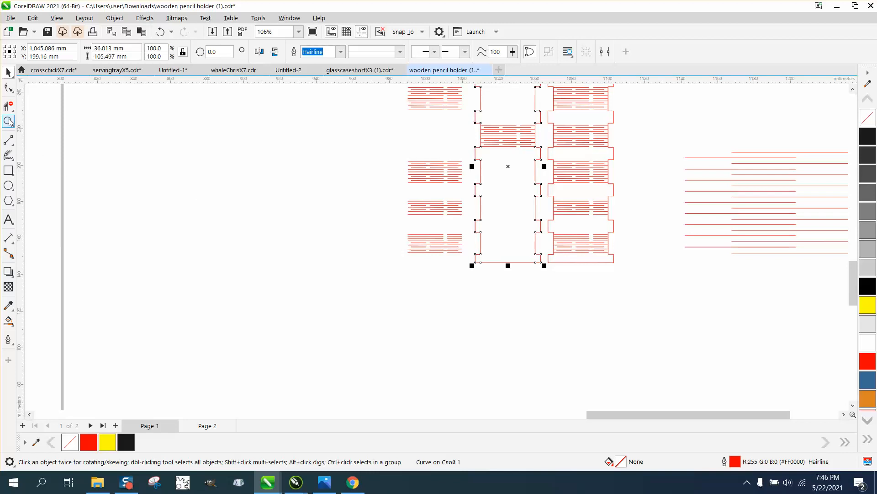
left_click_drag(475, 119, 560, 166)
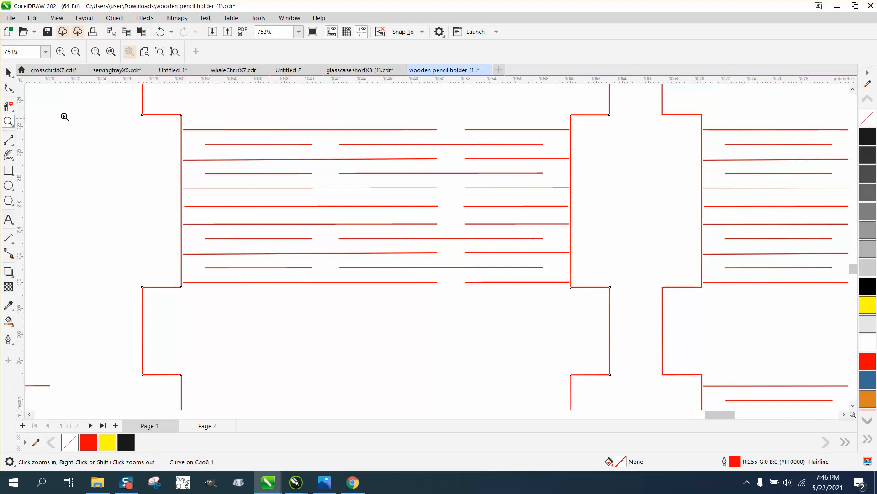
left_click(8, 72)
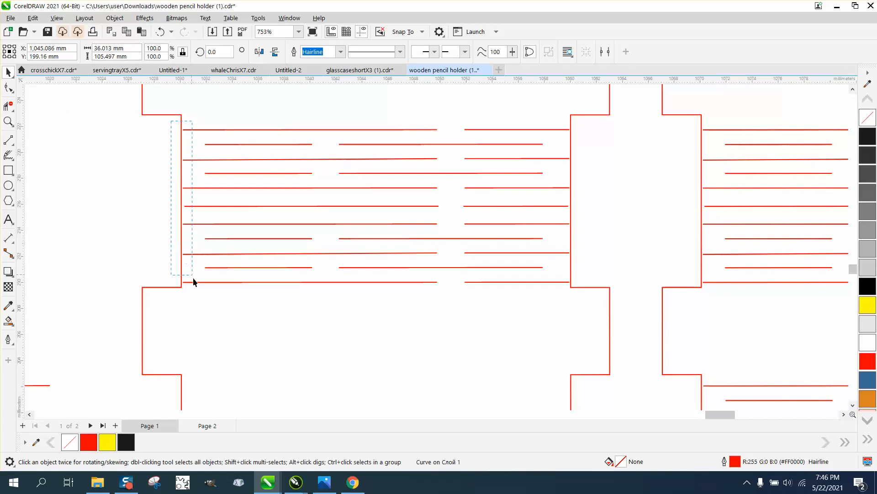
left_click_drag(377, 290, 576, 289)
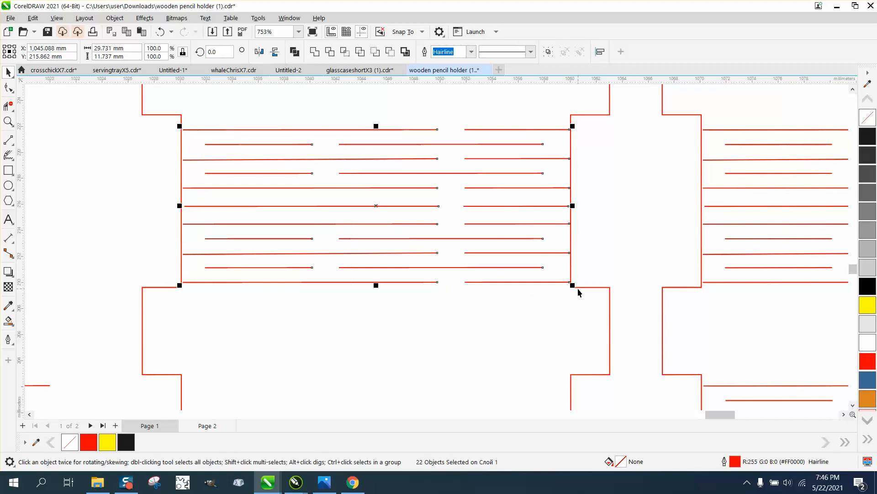
left_click(130, 47)
type("30")
key("Return")
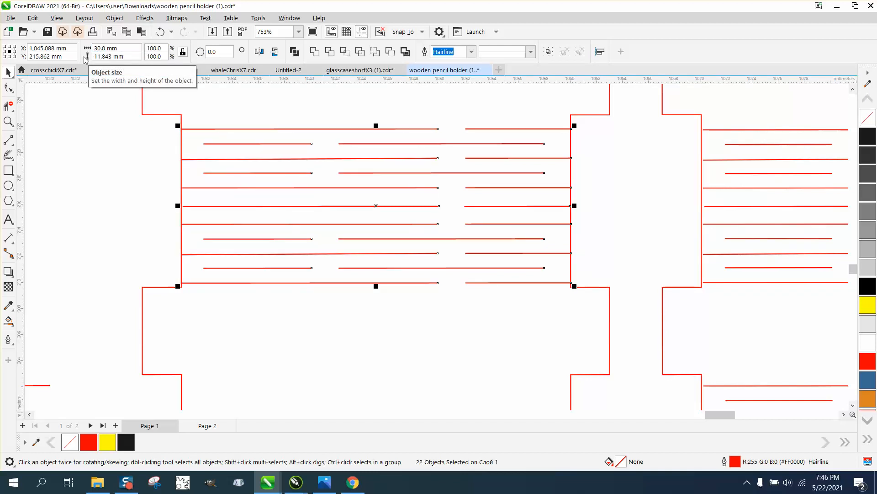
Step: Examine closely how the widened slits' ends meet the left and right edges of the strip outline
left_click(8, 121)
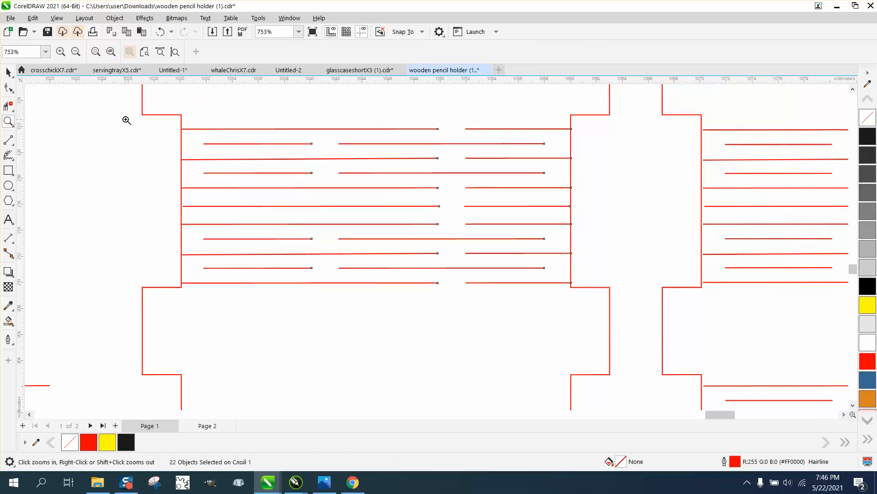
left_click_drag(183, 120, 212, 146)
scroll(212, 152, "down", 10)
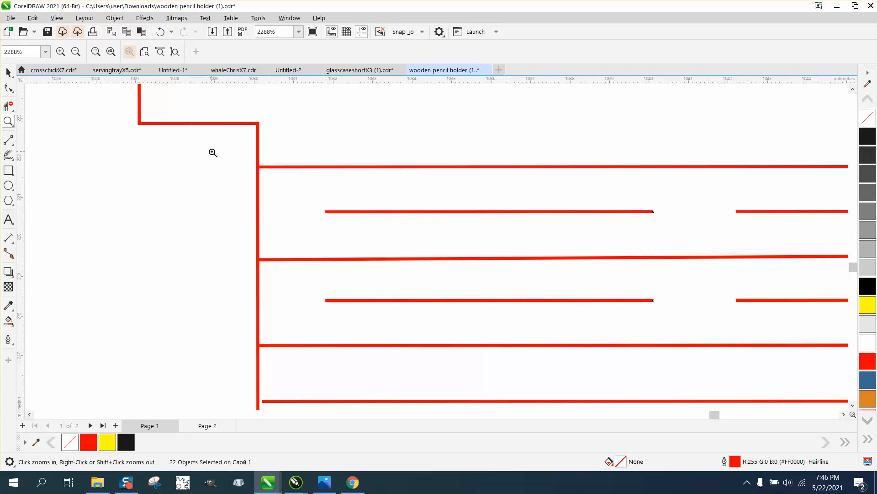
scroll(697, 198, "down", 3)
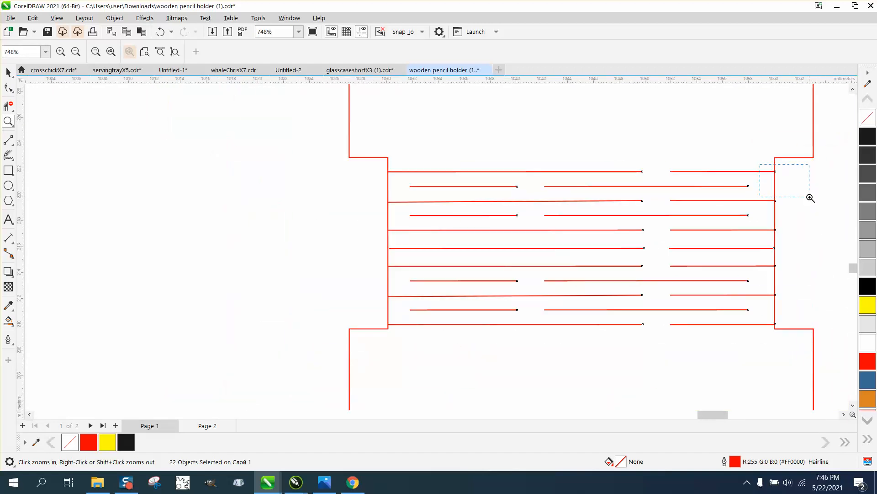
scroll(809, 196, "up", 15)
scroll(348, 180, "down", 9)
scroll(347, 176, "down", 7)
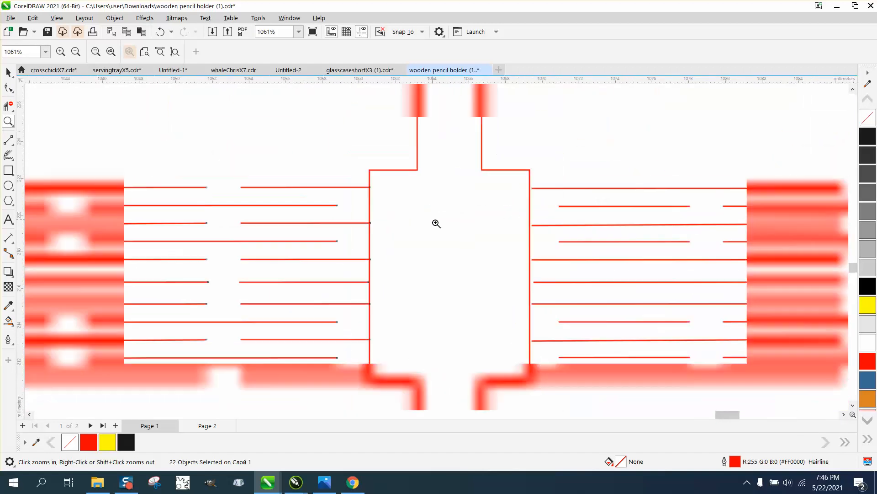
left_click_drag(371, 215, 408, 239)
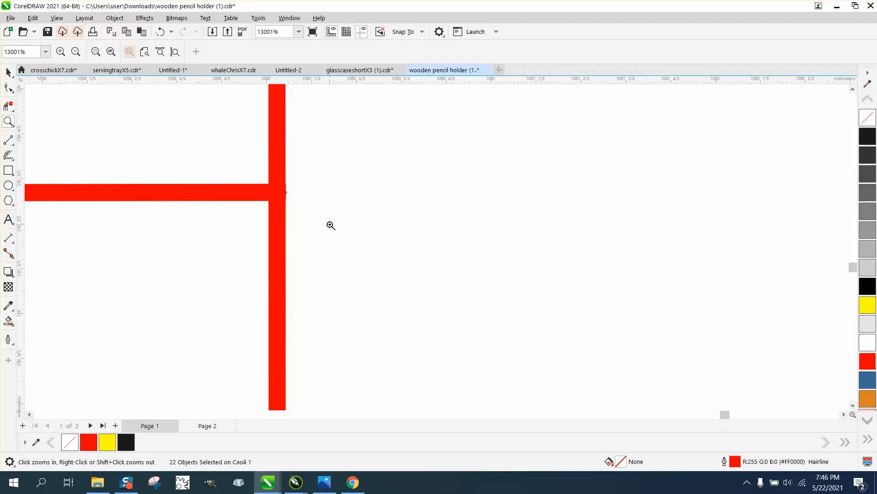
scroll(329, 225, "down", 10)
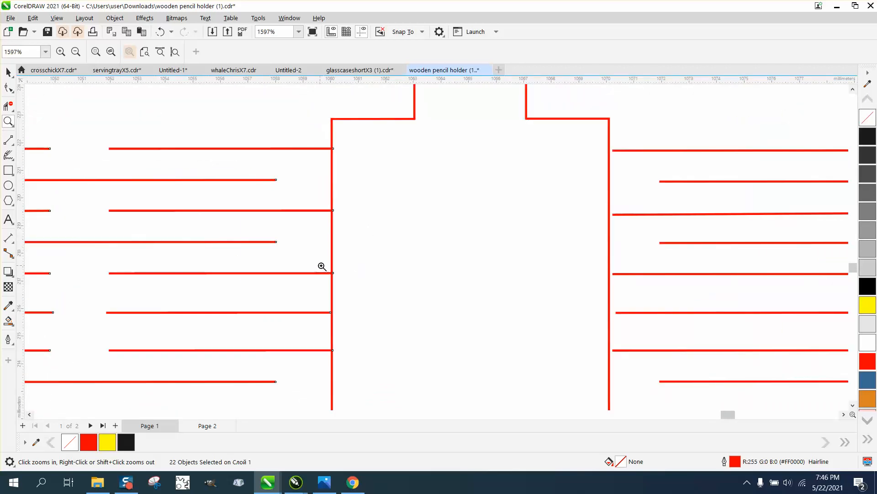
left_click_drag(321, 266, 349, 276)
left_click(10, 89)
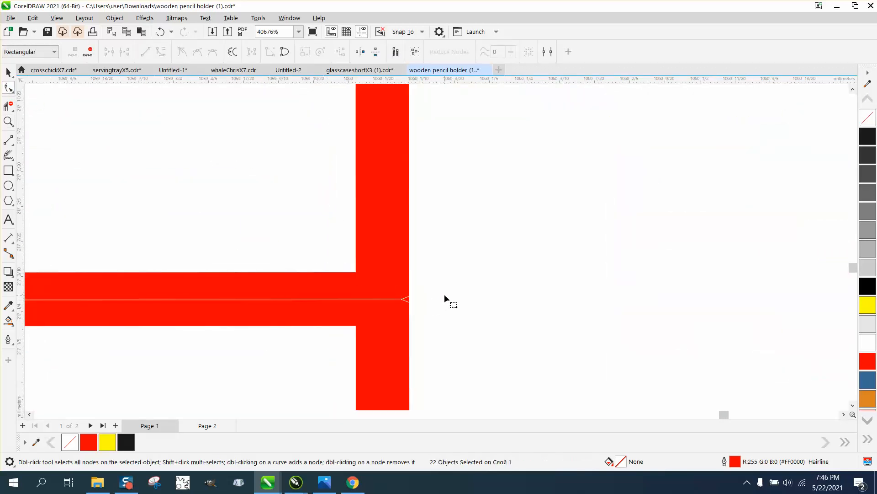
scroll(462, 282, "down", 7)
scroll(462, 280, "down", 6)
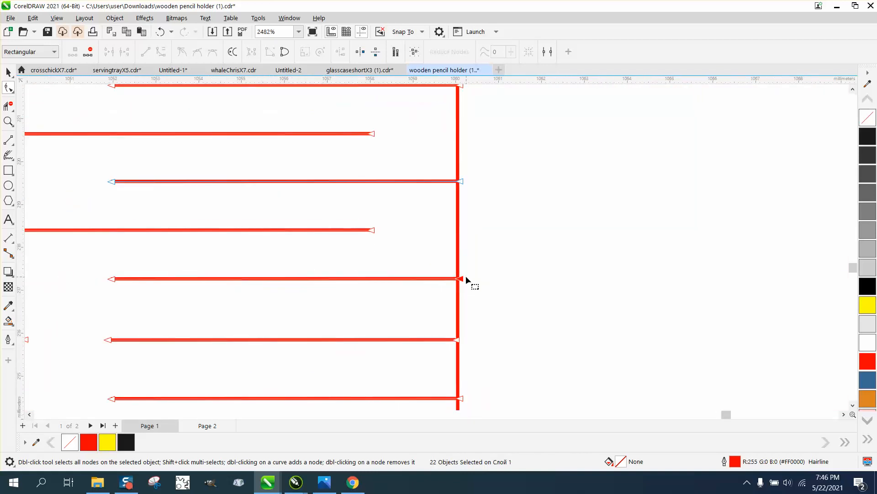
scroll(440, 259, "down", 3)
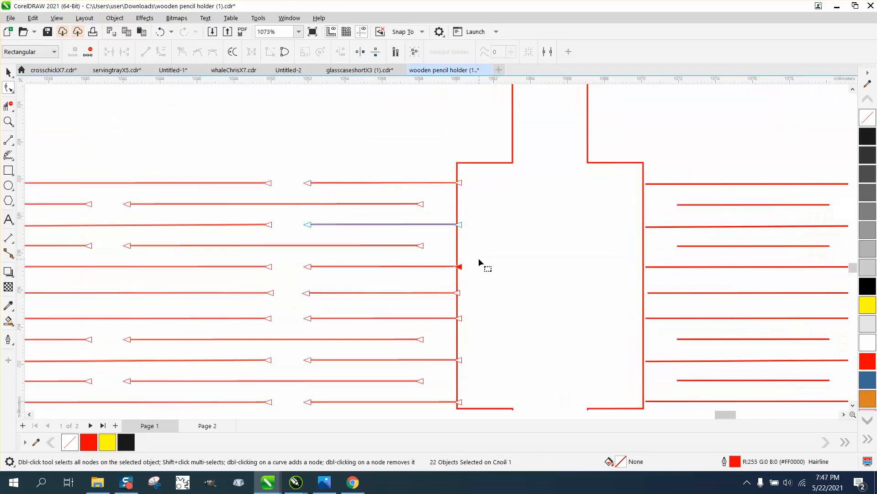
scroll(164, 211, "down", 1)
Step: Draw a rectangle about 2.1 by 2.2 mm across the gap between the short slits and place it over the middle slit
left_click(9, 73)
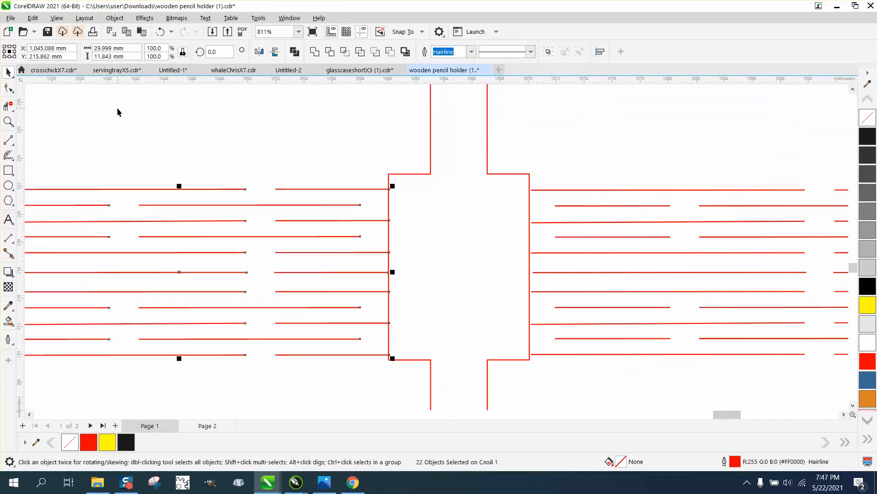
scroll(118, 108, "down", 1)
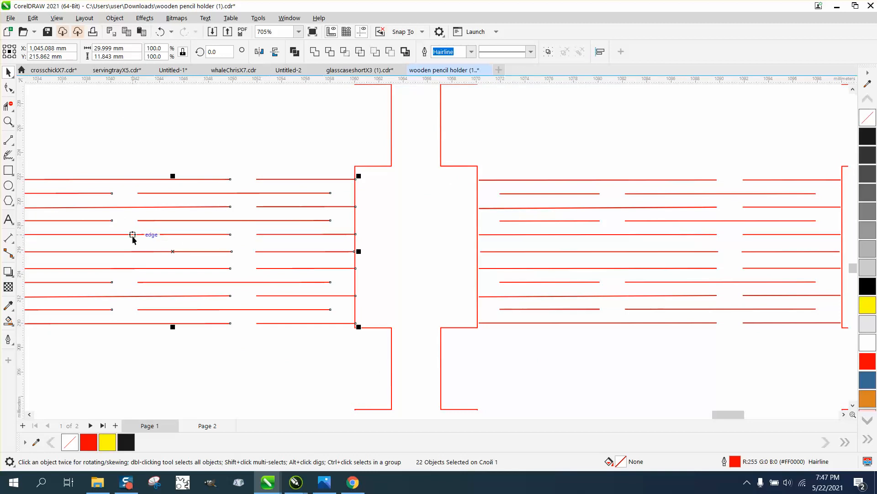
left_click(8, 170)
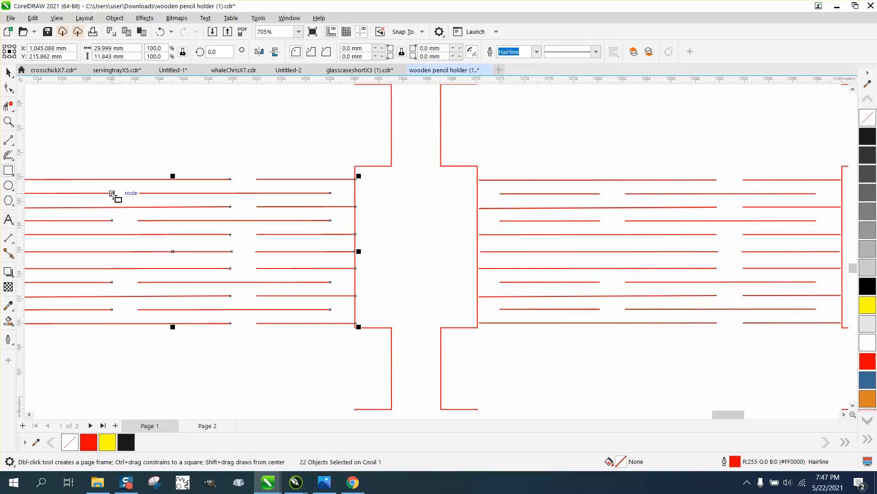
left_click_drag(112, 193, 124, 248)
left_click(8, 72)
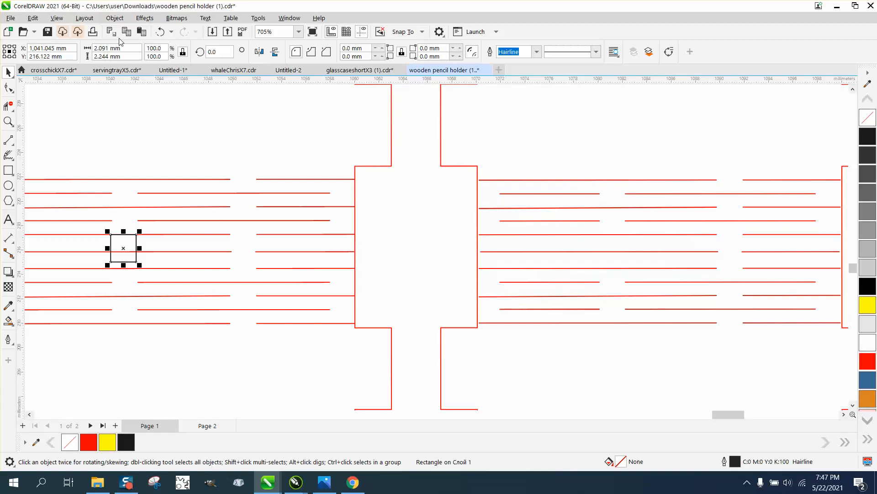
left_click(160, 32)
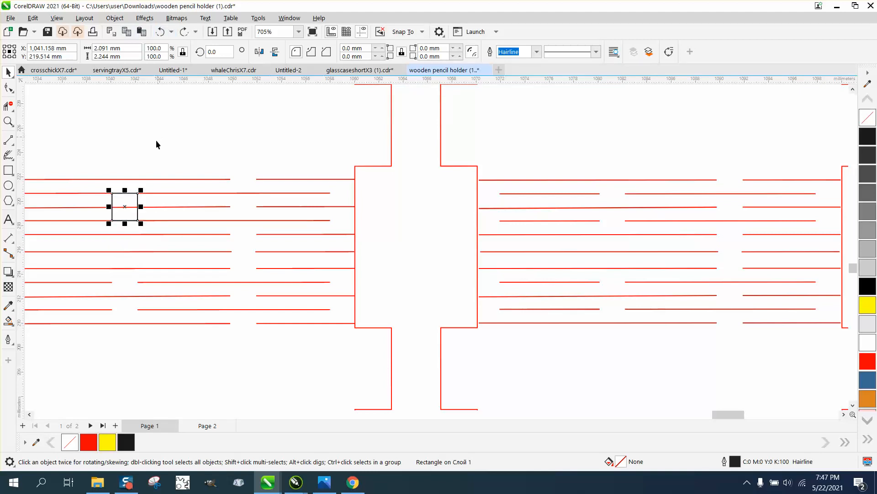
left_click_drag(125, 205, 125, 247)
Step: Remove the middle slit's segment inside the rectangle with Virtual Segment Delete, and move the rectangle above the slit group
left_click(7, 106)
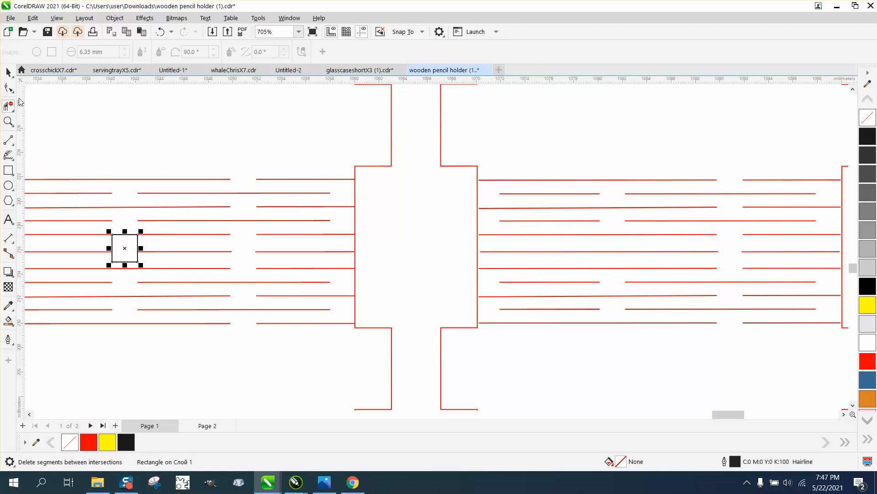
left_click(8, 72)
left_click(133, 119)
left_click(137, 237)
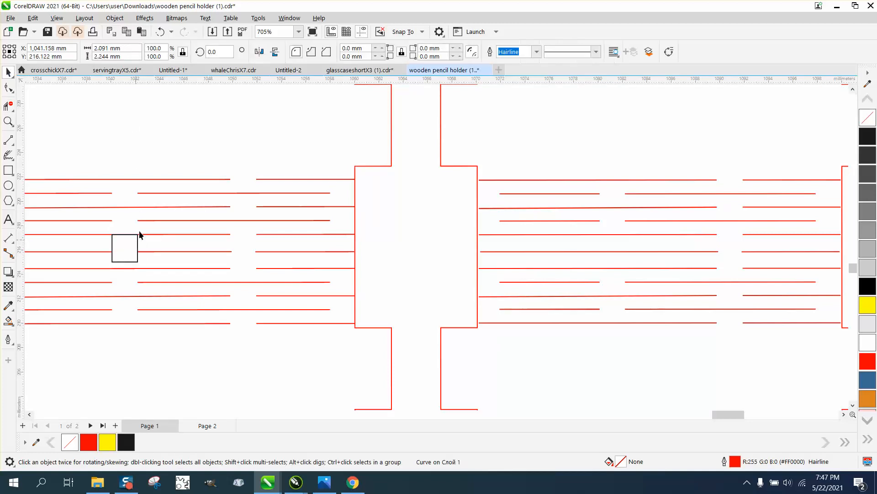
left_click_drag(138, 235, 168, 116)
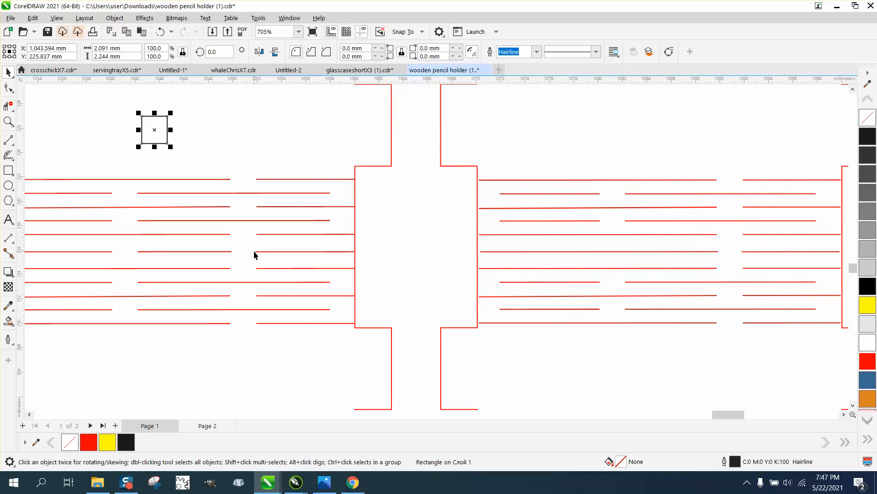
Step: Extend the right segment of the middle slit leftward with the Shape tool until it reaches across the gap to the neighbouring segment
scroll(253, 250, "down", 1)
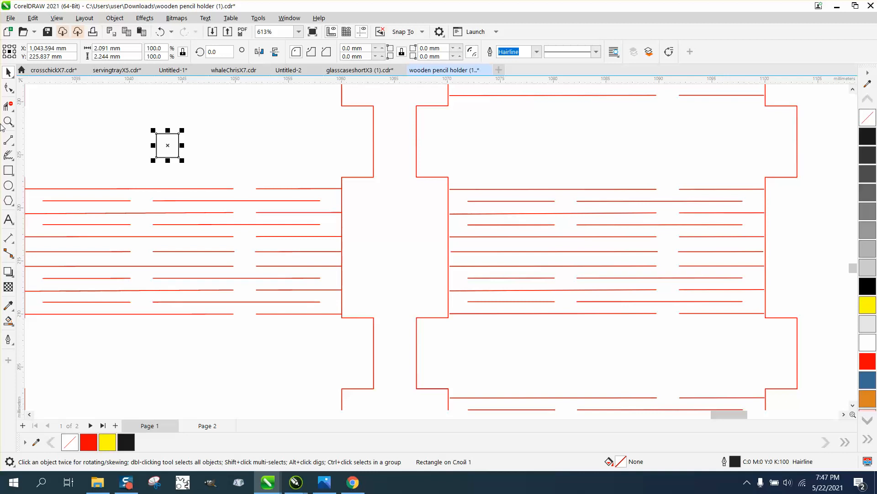
left_click(8, 87)
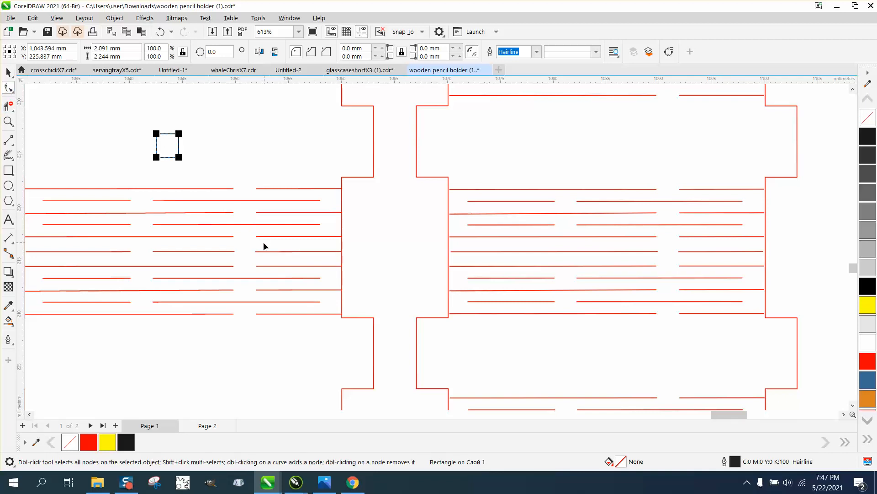
left_click(256, 251)
left_click_drag(257, 251, 234, 251)
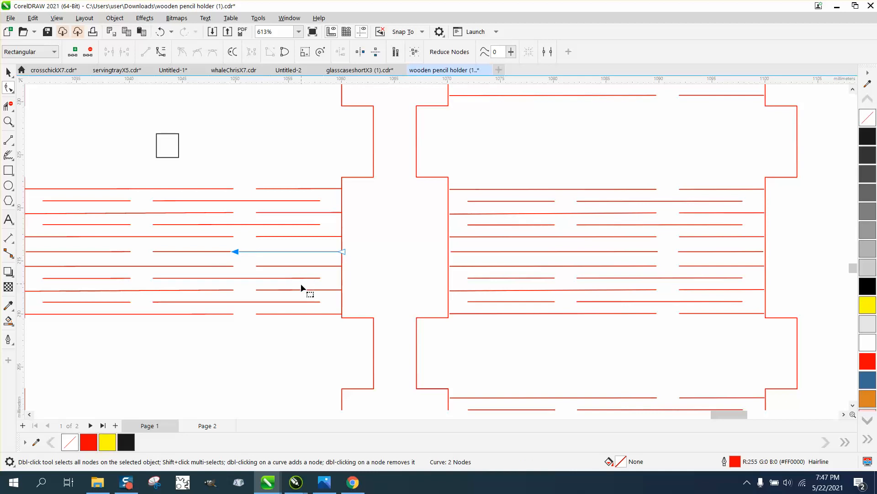
left_click(8, 73)
left_click(298, 177)
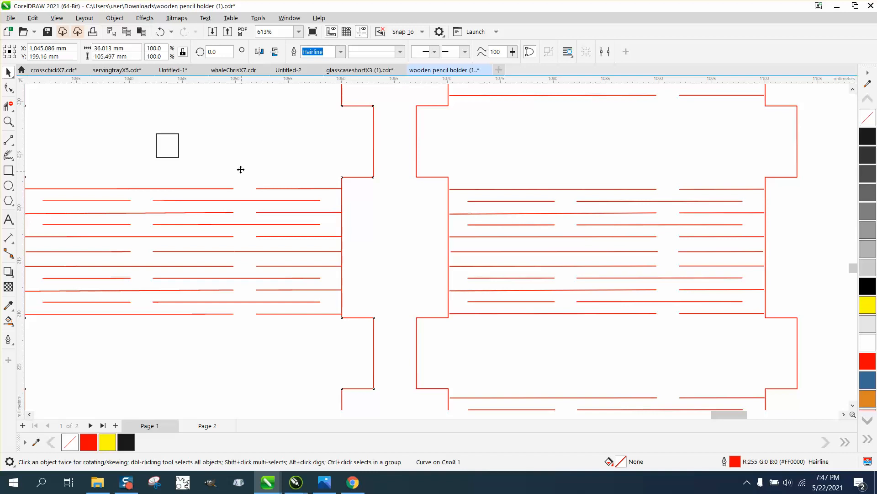
scroll(253, 158, "down", 1)
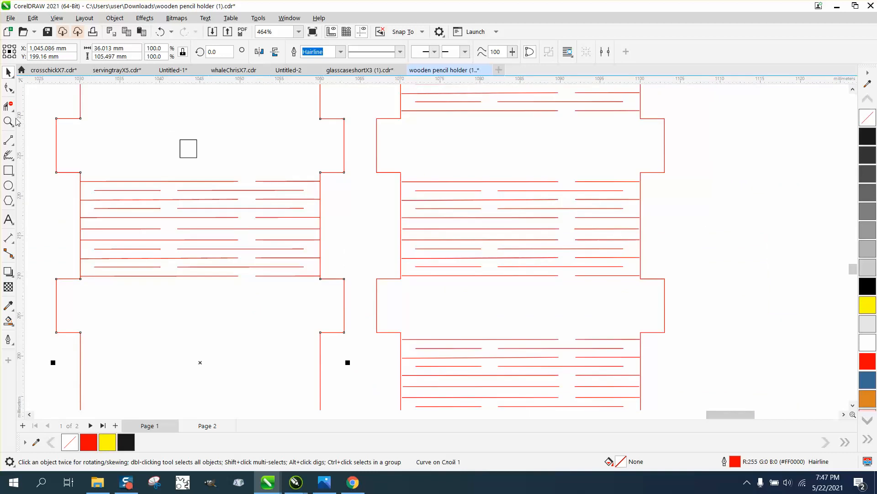
left_click(10, 142)
left_click(37, 153)
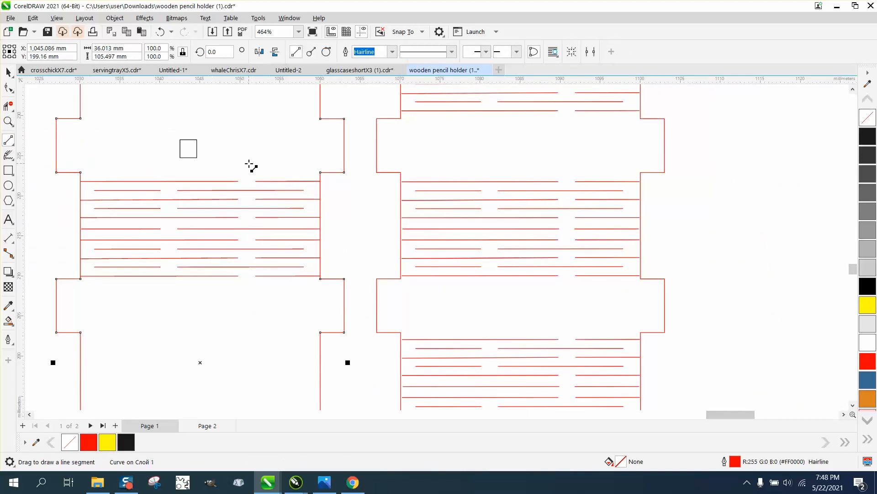
left_click_drag(249, 165, 231, 188)
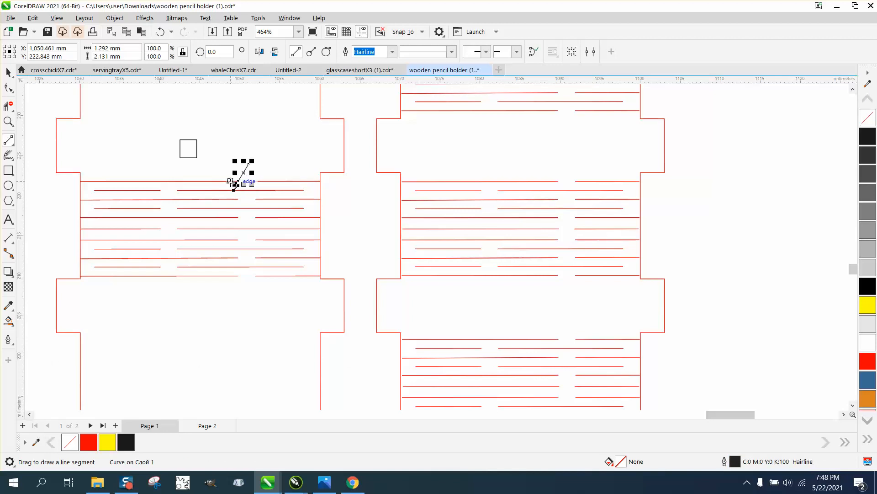
key("Delete")
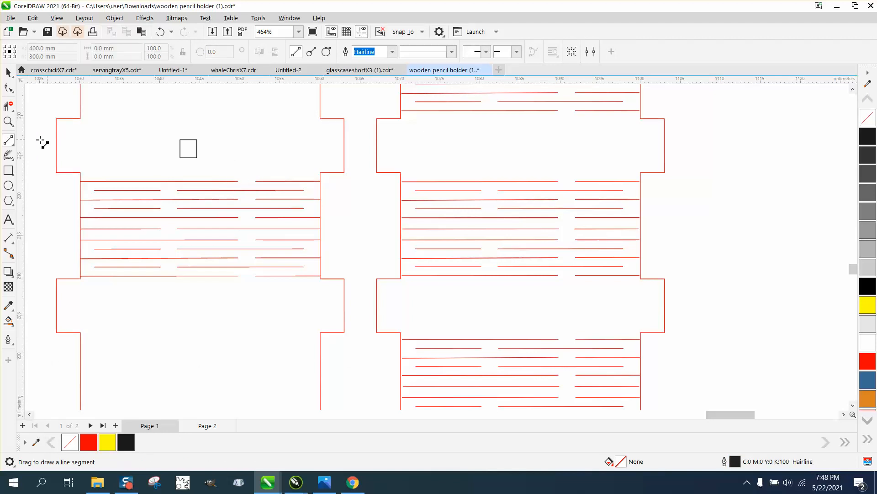
left_click(9, 142)
left_click(42, 140)
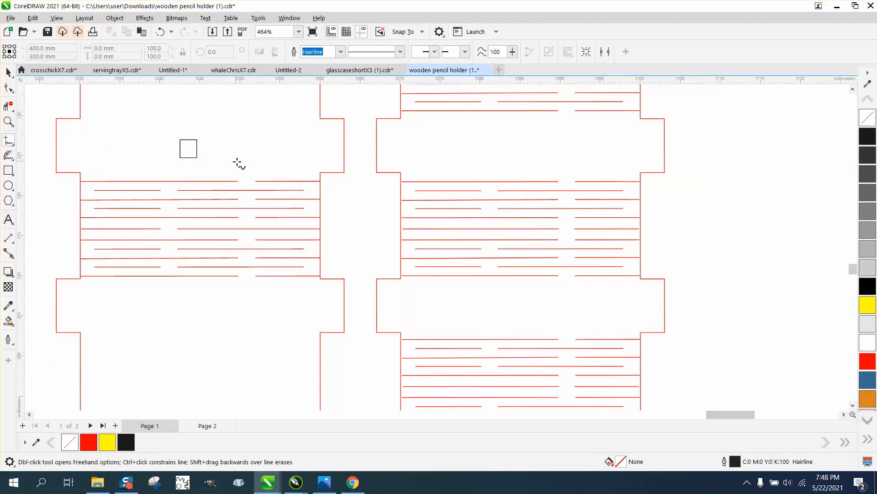
mouse_move(245, 163)
left_mouse_down()
mouse_move(239, 186)
mouse_move(87, 190)
mouse_move(254, 199)
mouse_move(233, 208)
left_mouse_up()
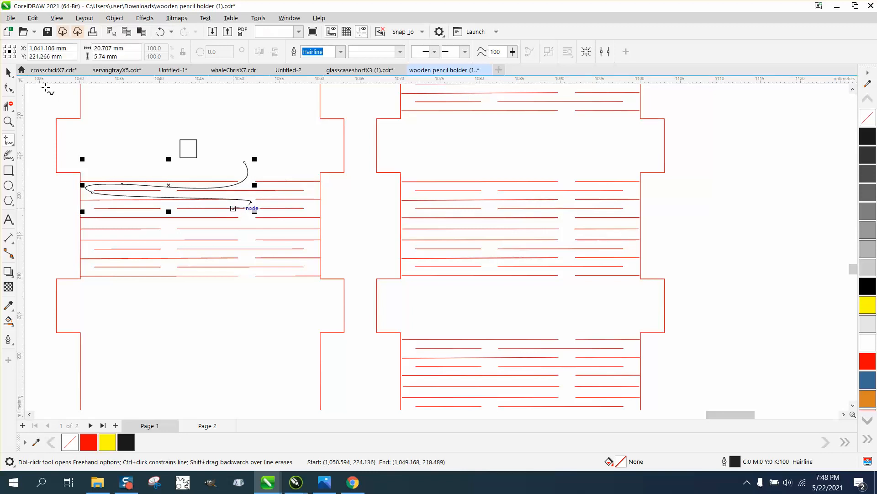
left_click(8, 72)
key("Delete")
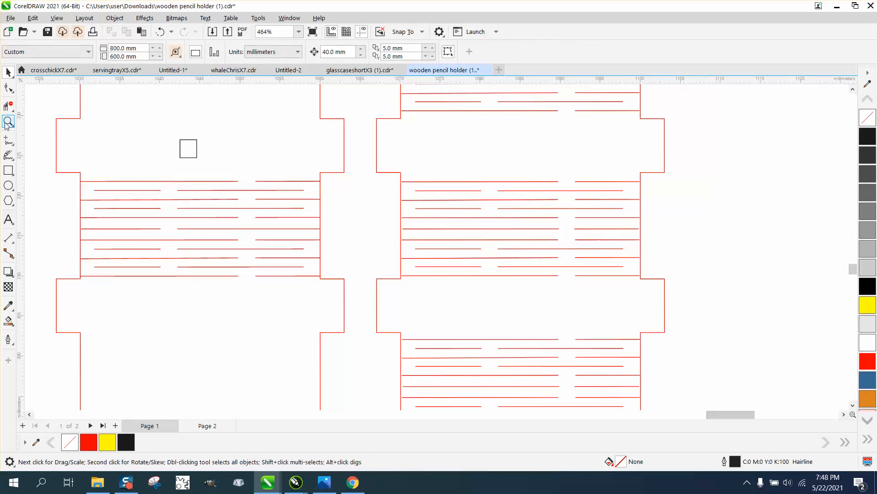
Step: Place the small rectangle over the top slit in line with the gaps below, remove the enclosed segment with Virtual Segment Delete, and delete the rectangle
key("z")
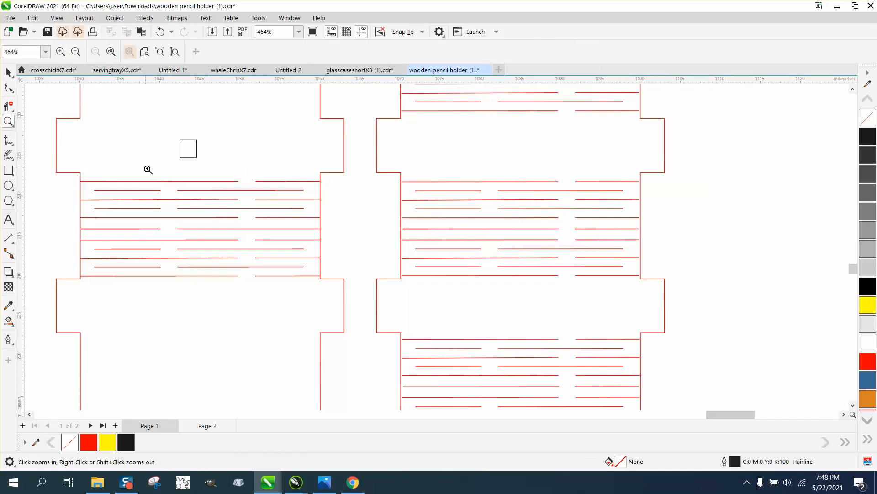
left_click_drag(147, 170, 246, 232)
left_click(6, 73)
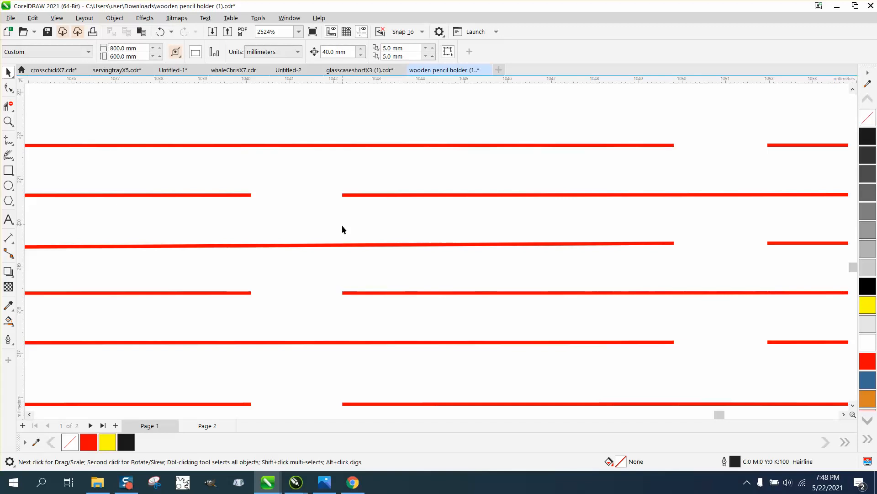
scroll(342, 224, "down", 1)
left_click_drag(393, 106, 314, 179)
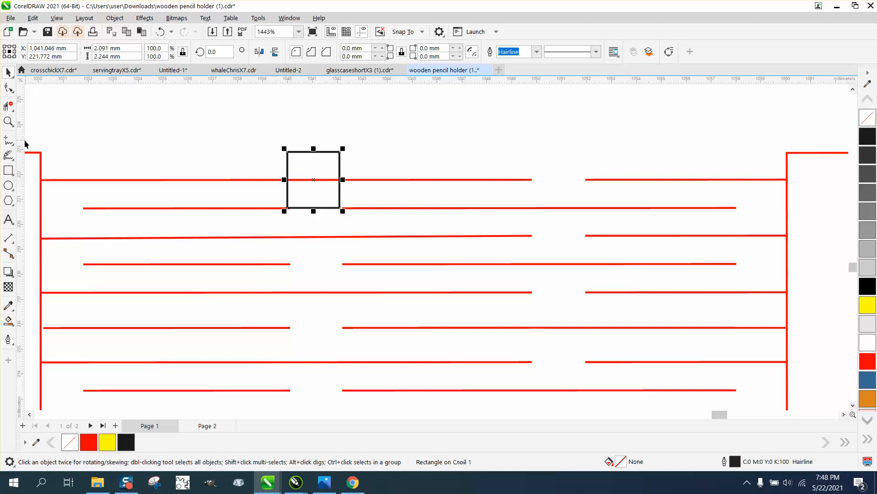
left_click(8, 106)
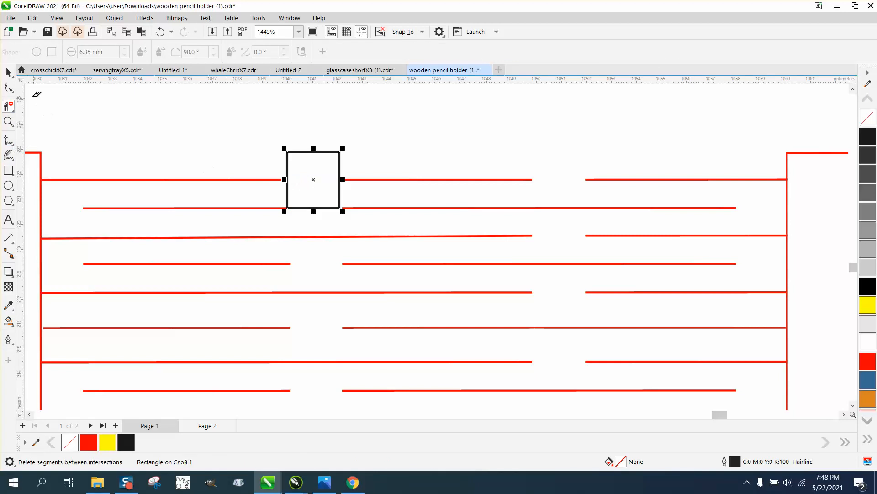
left_click(8, 72)
key("Delete")
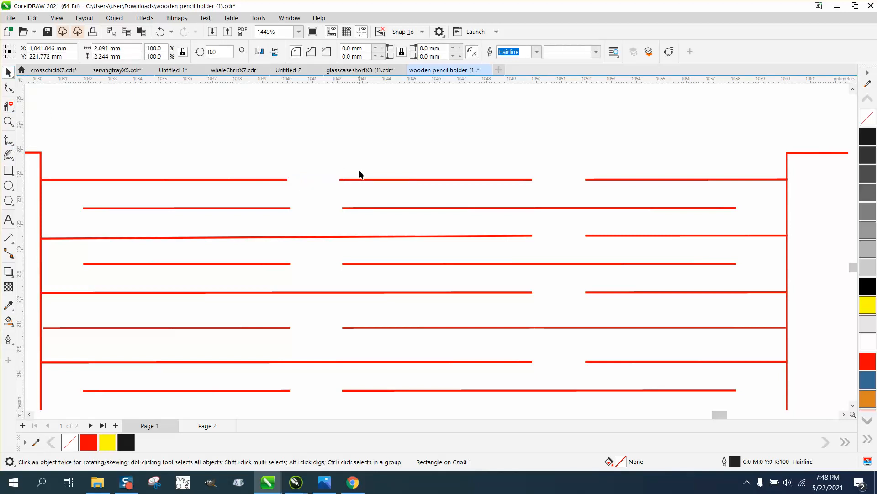
Step: Select all the slits inside the strip outline and group them
scroll(352, 173, "down", 1)
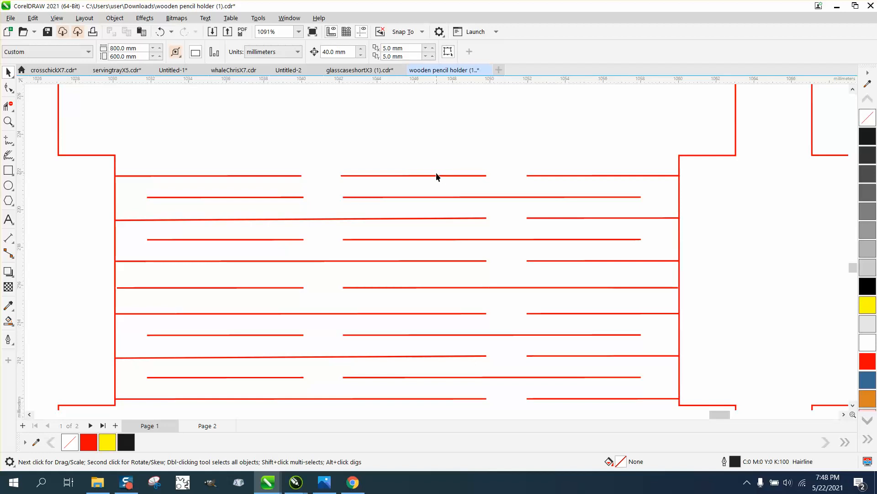
scroll(435, 176, "down", 2)
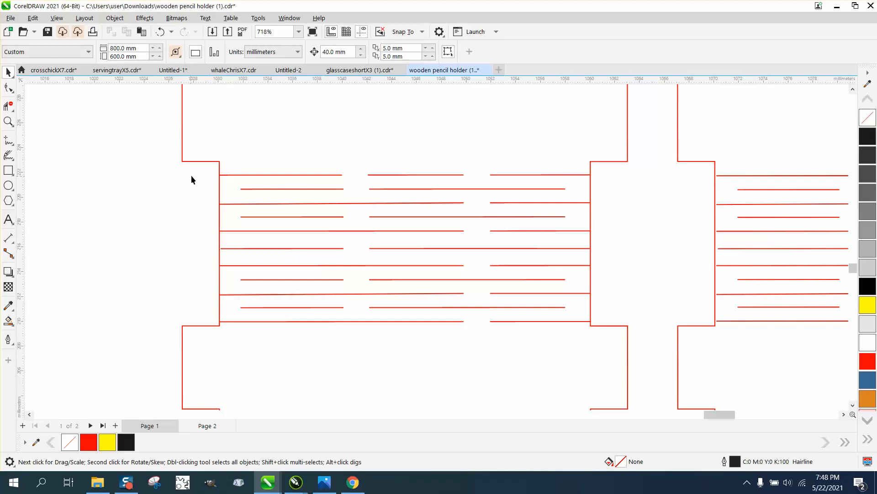
left_click_drag(352, 296, 598, 328)
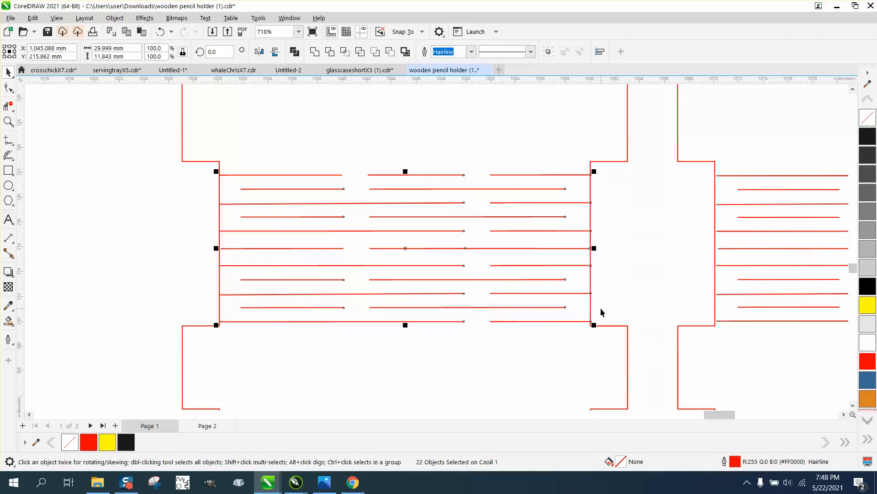
key("ctrl+g")
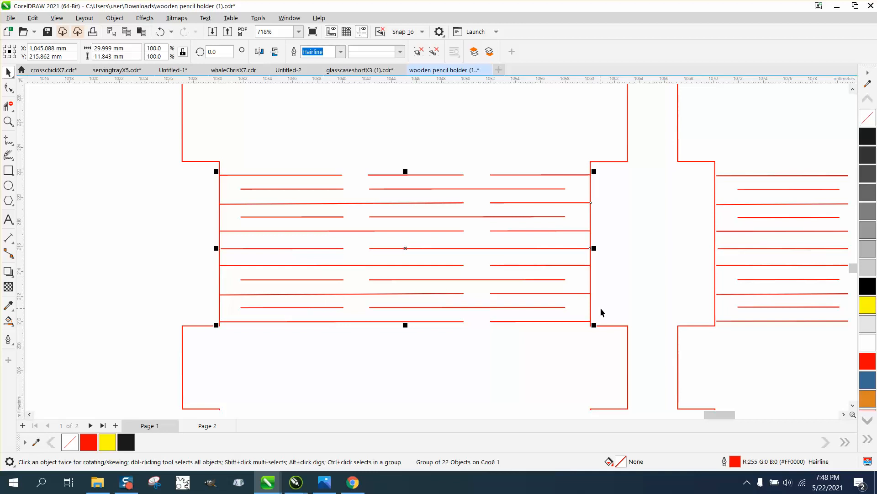
key("ctrl+d")
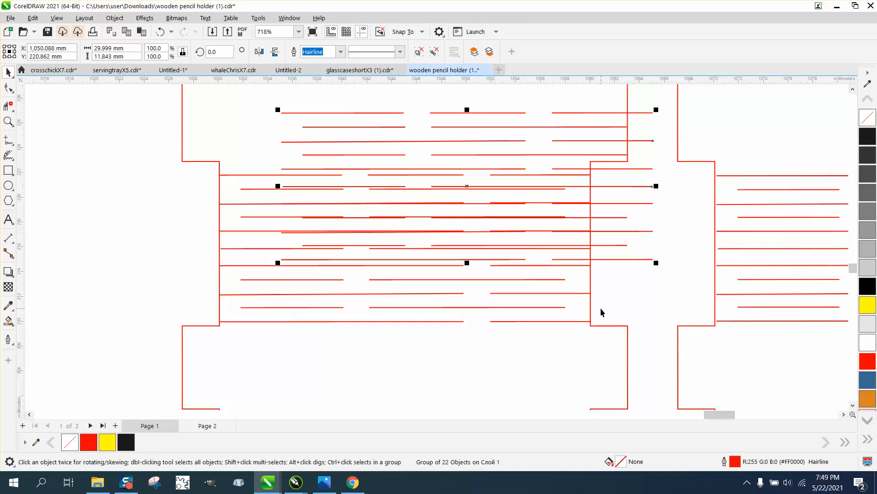
key("Delete")
right_click(596, 306)
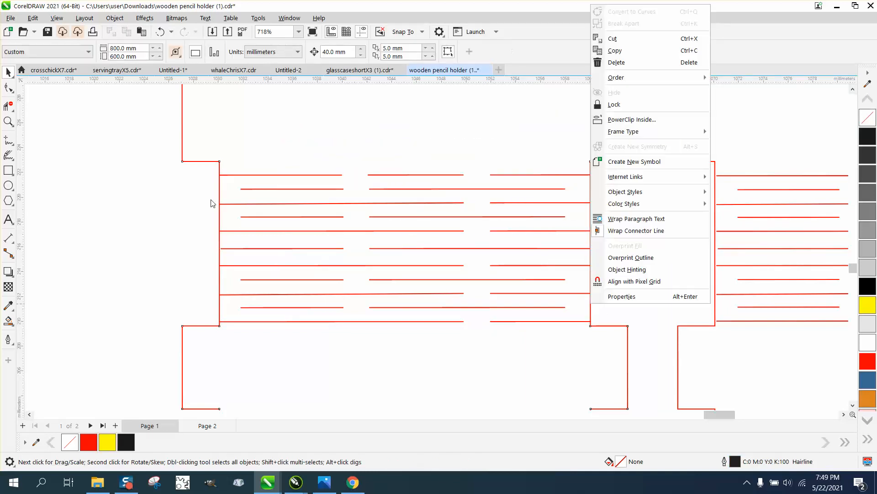
left_click(221, 124)
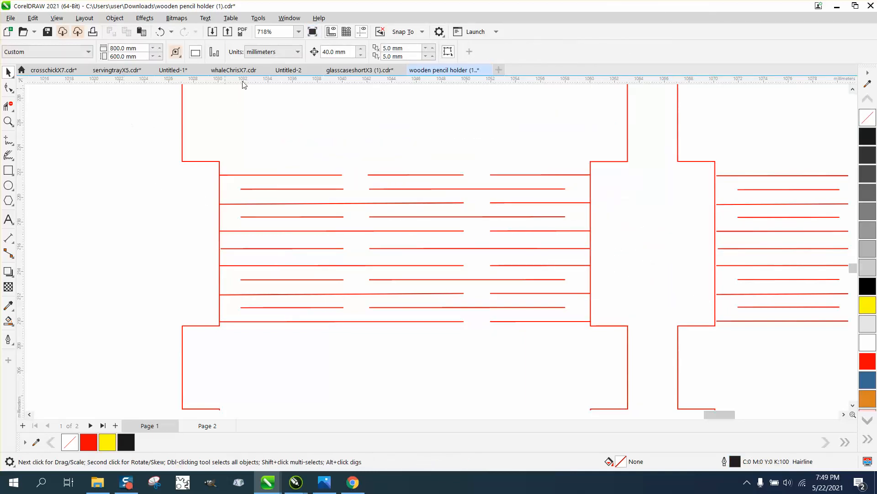
Step: Set the horizontal and vertical duplicate distance to 0 mm
left_click(406, 48)
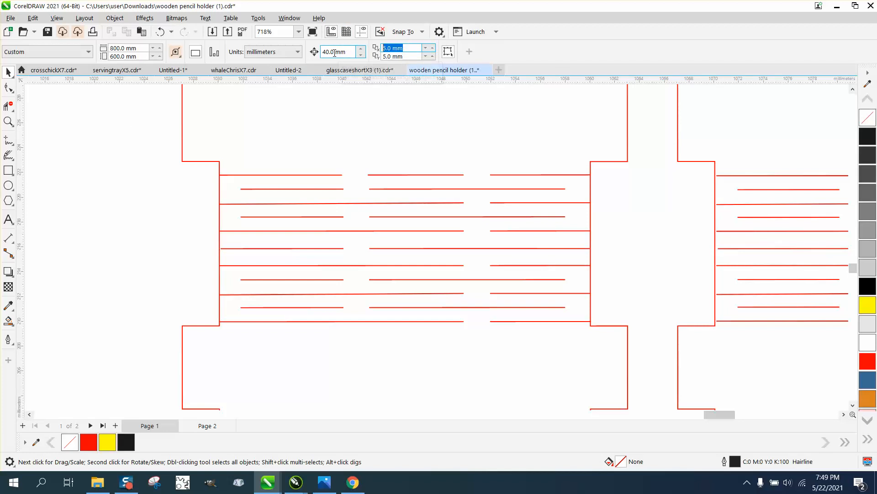
type("0")
key("Tab")
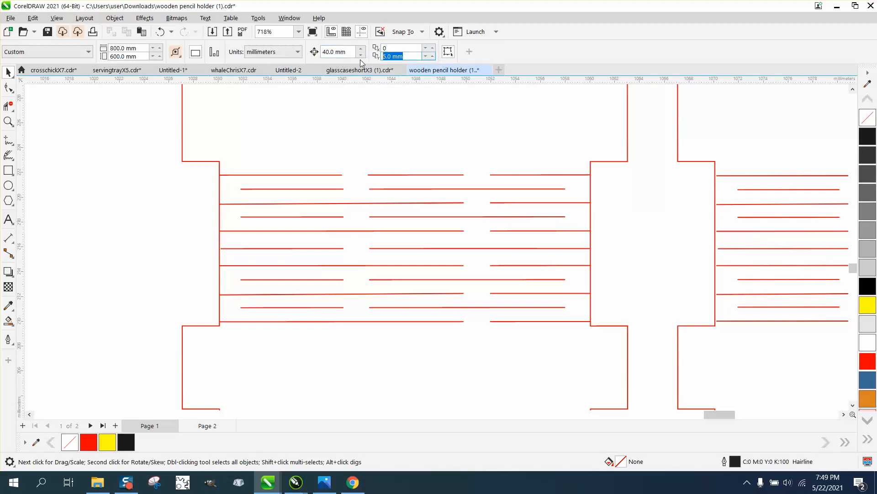
type("0")
key("Return")
Step: Duplicate the slit group in place and shift the copy 40 mm left, outside the strip outline
left_click(313, 176)
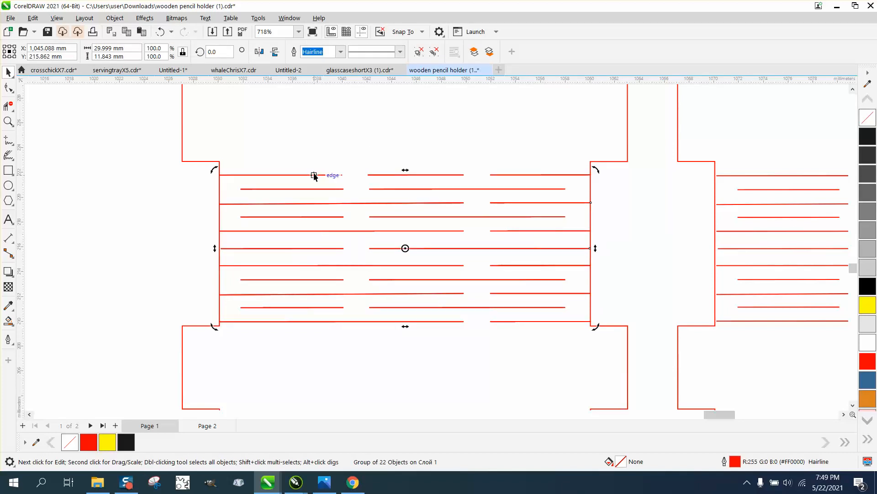
scroll(314, 176, "down", 1)
scroll(342, 161, "down", 1)
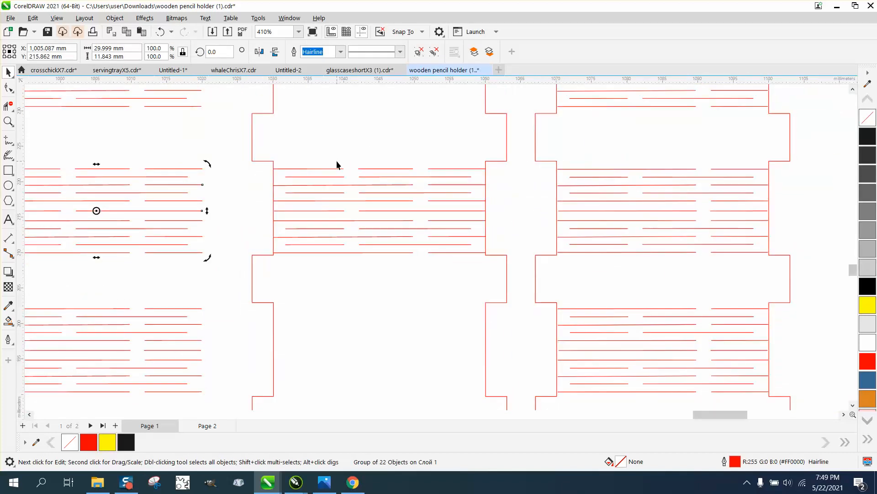
scroll(337, 164, "down", 1)
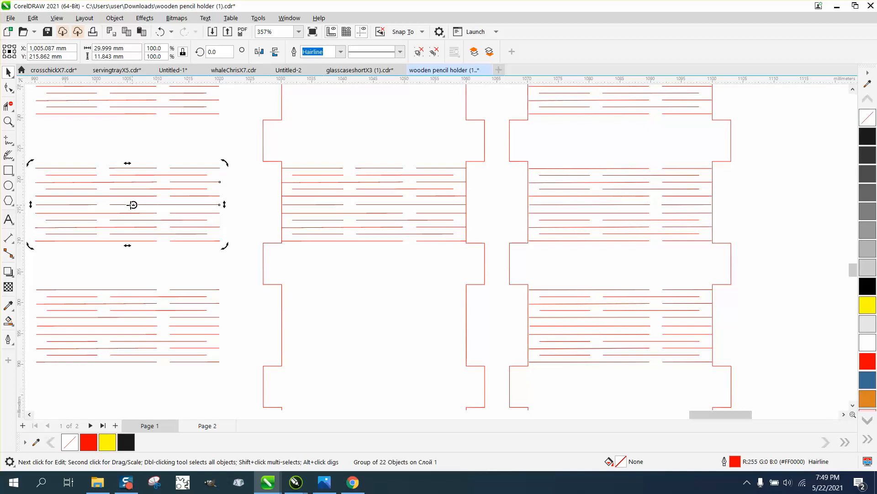
left_click(134, 164)
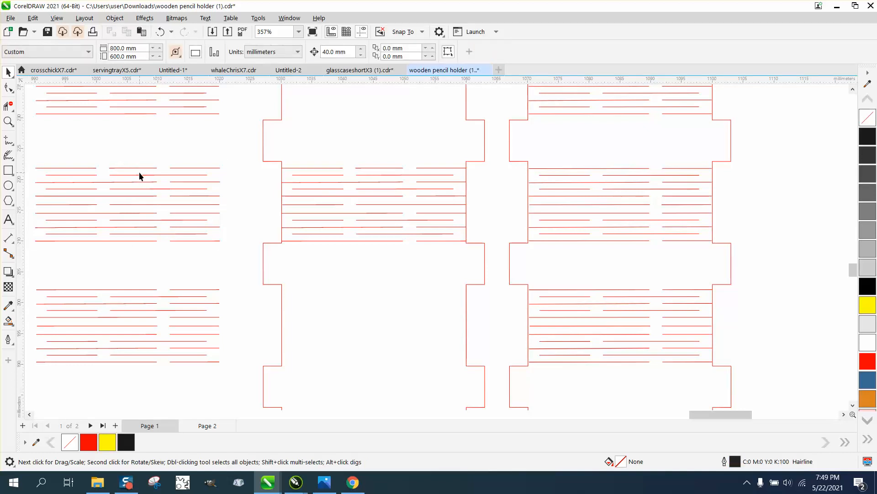
Step: Move the copied slit group from beside the strip outline into the empty section directly below the original group
left_click(140, 174)
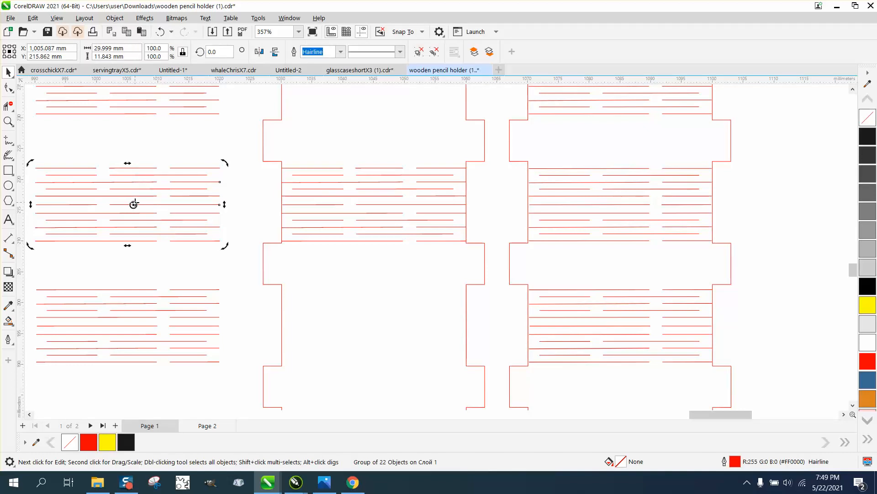
left_click(135, 205)
left_click_drag(131, 203, 374, 327)
Step: Duplicate the original slit group and move the copy into the empty top section of the strip outline
scroll(306, 270, "down", 2)
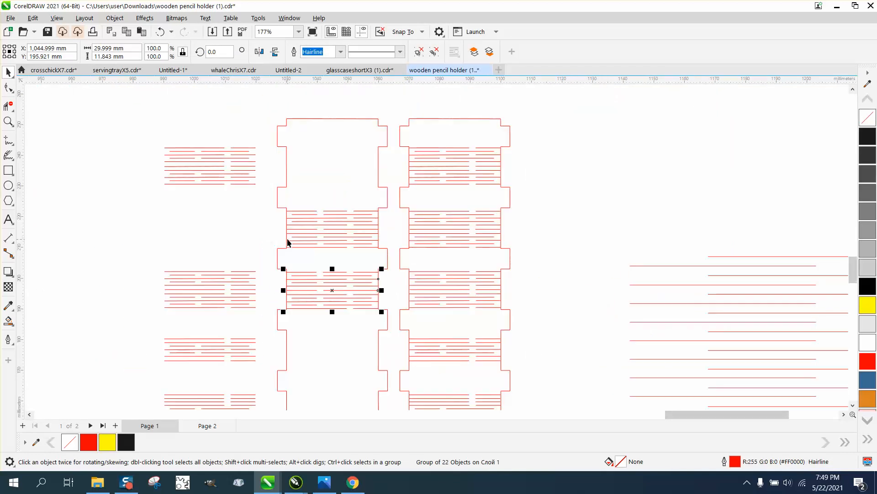
left_click(335, 229)
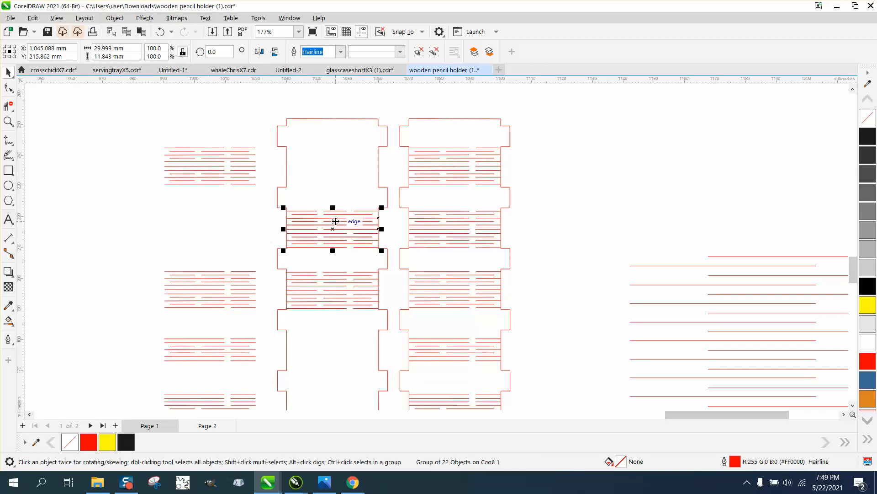
left_click_drag(334, 224, 337, 173)
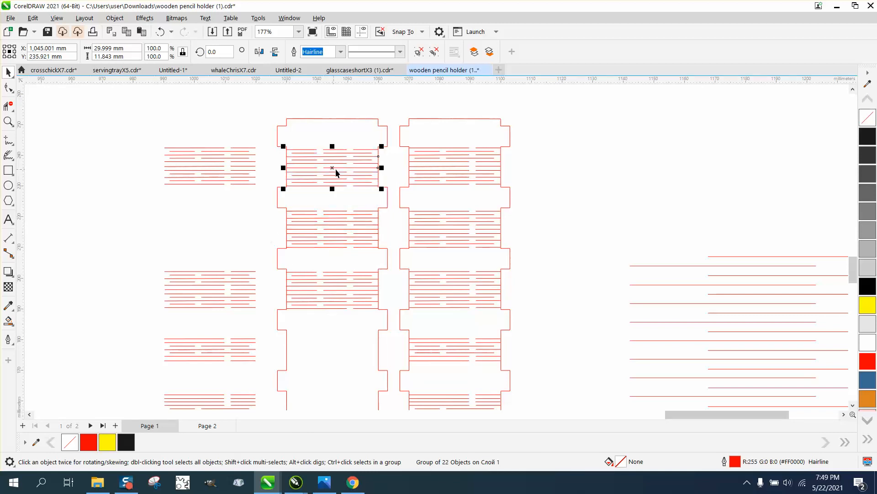
left_click(353, 301)
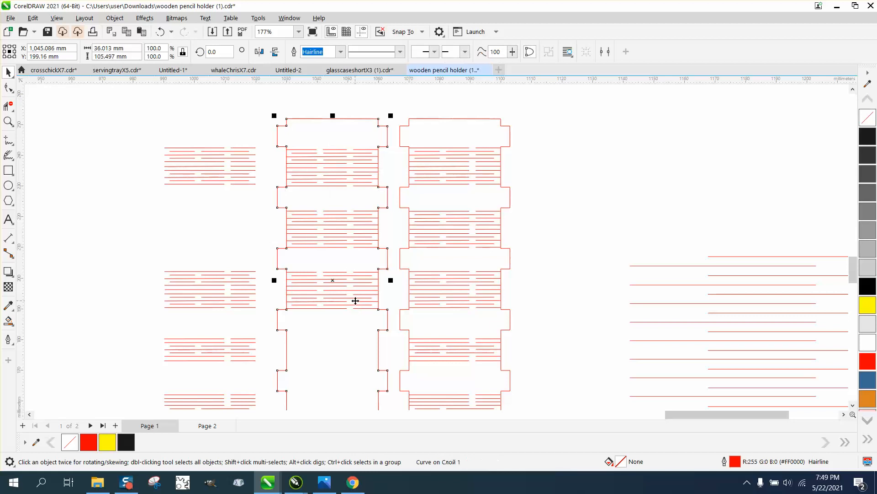
left_click(322, 308)
left_click(331, 308)
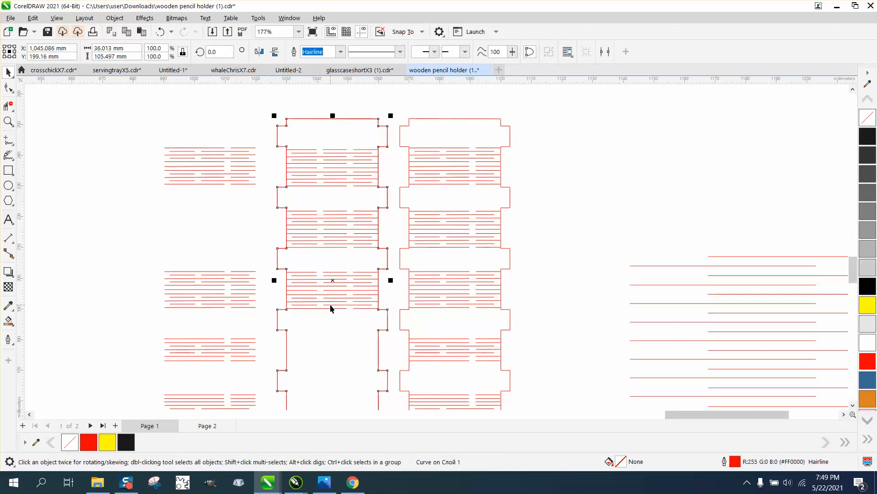
key("Down")
key("Down")
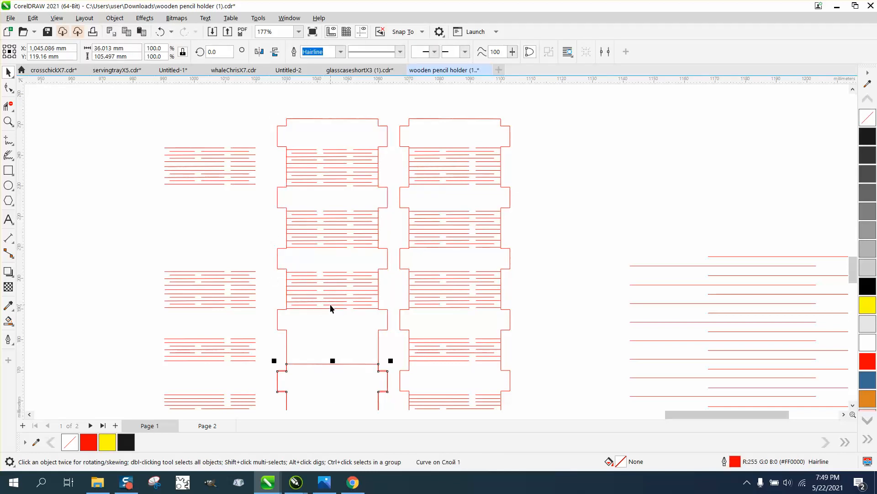
key("Up")
key("Up")
key("Up")
key("Delete")
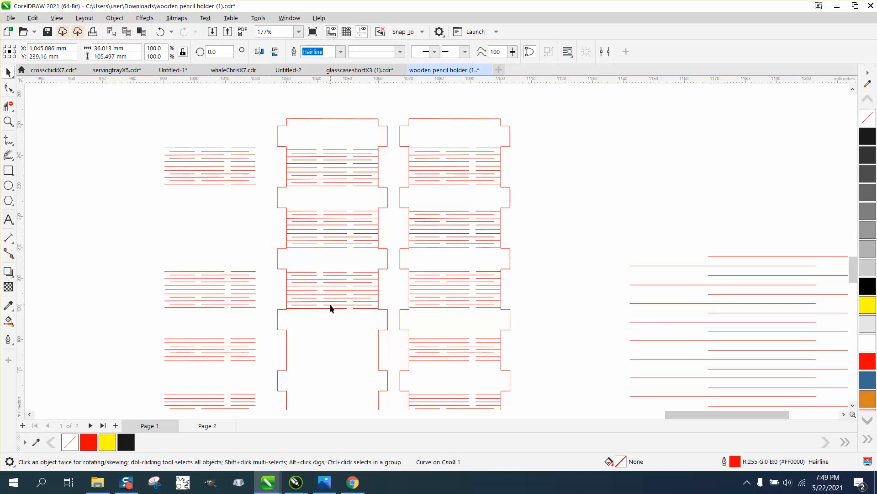
Step: Duplicate the slit group from the strip's third section into the two empty sections below it
left_click_drag(268, 268, 393, 320)
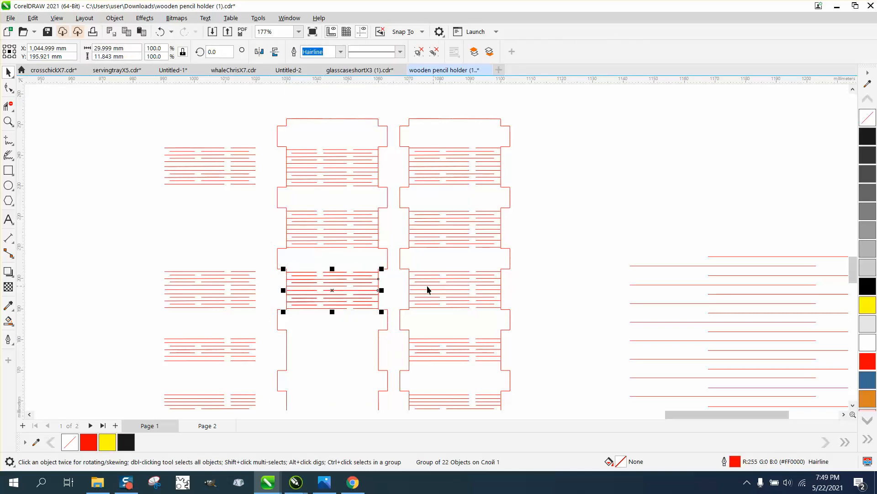
left_click_drag(333, 291, 338, 340)
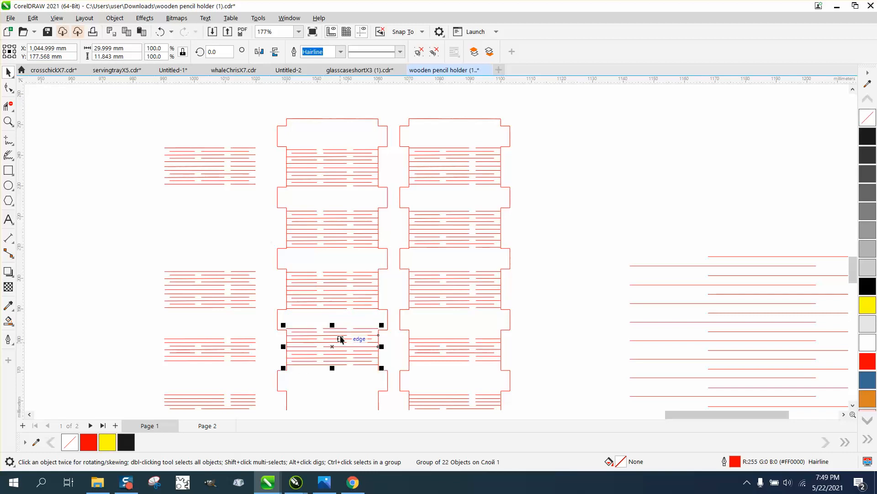
scroll(387, 291, "down", 2)
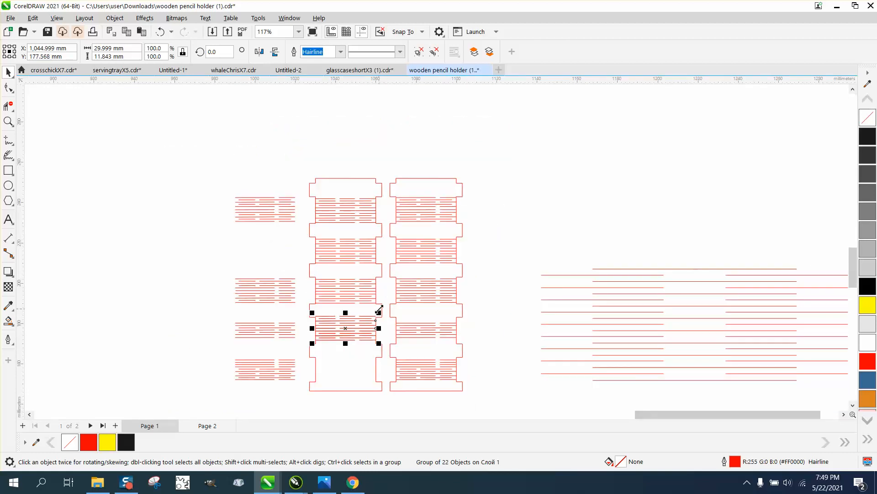
left_click_drag(346, 322, 332, 354)
left_click(8, 121)
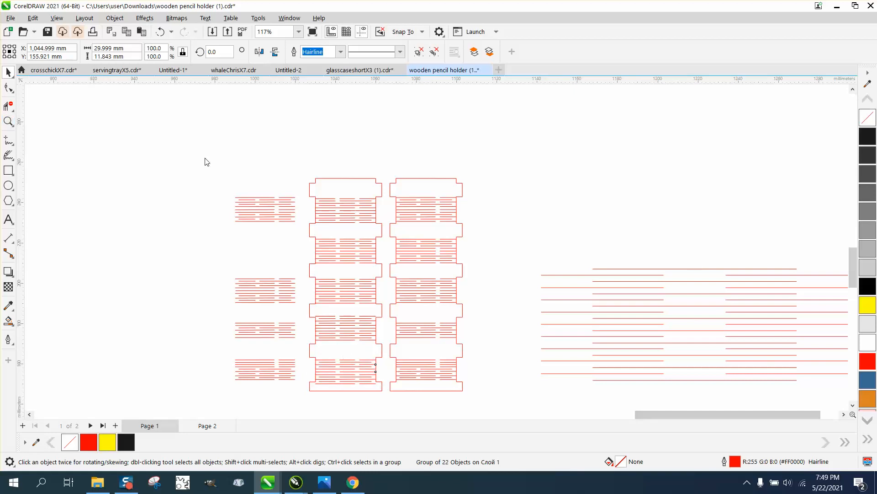
left_click_drag(215, 169, 302, 393)
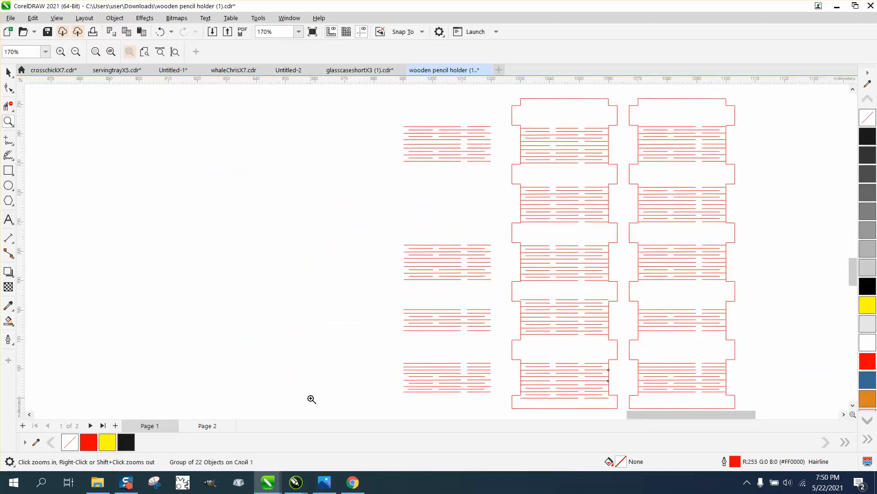
key("Escape")
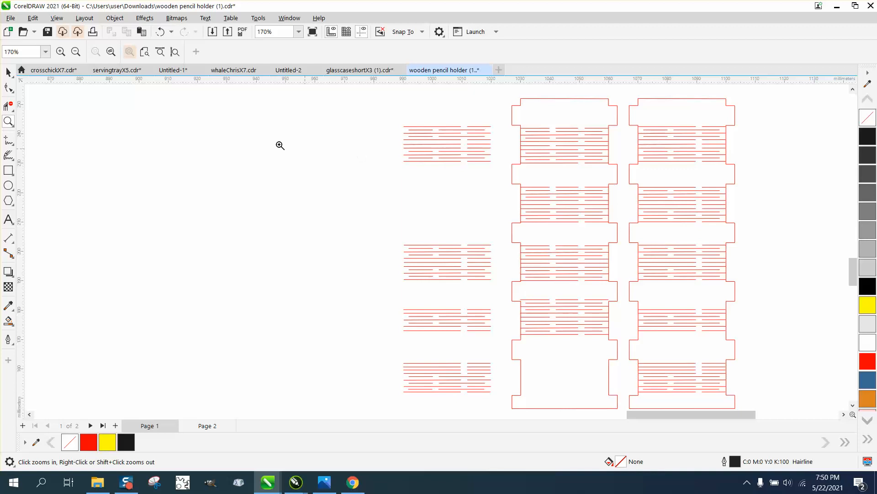
left_click(9, 72)
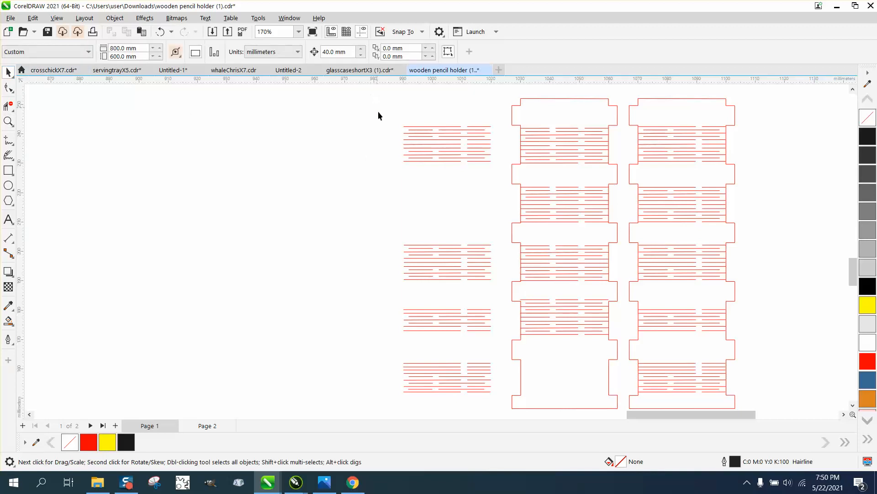
left_click(160, 32)
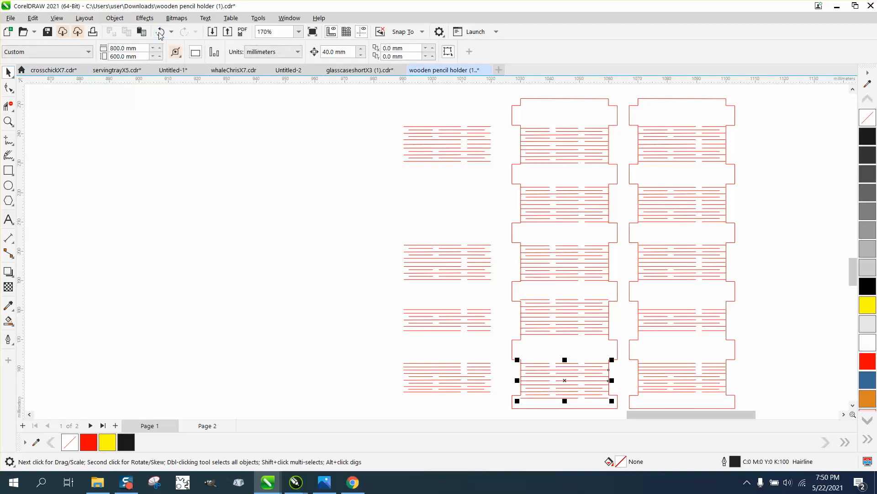
Step: Delete the leftover slit groups outside the rebuilt strip and the old strip standing beside it
left_click_drag(378, 102, 503, 374)
key("Delete")
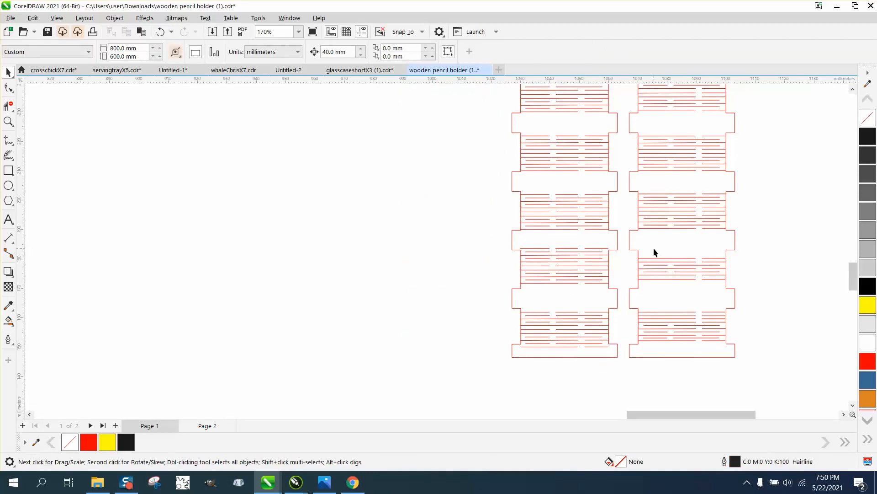
left_click(663, 234)
left_click(664, 234)
Step: Group the rebuilt strip's outline with its five slit groups
scroll(663, 234, "down", 1)
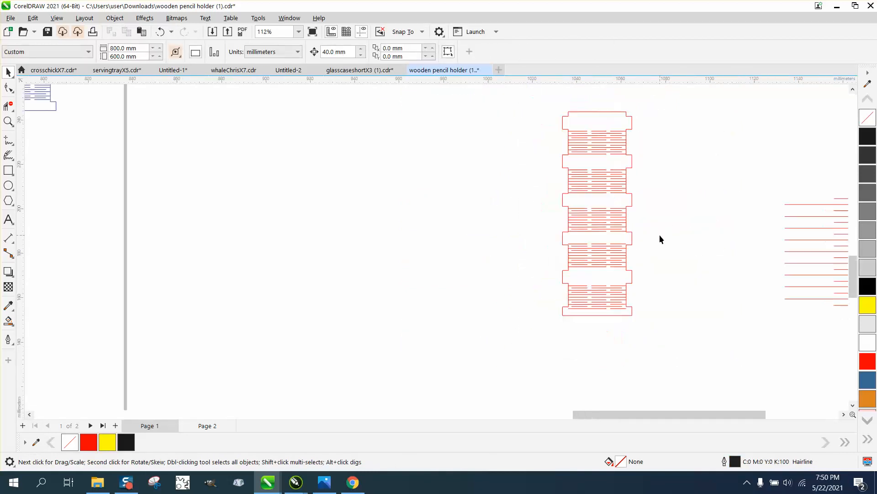
scroll(662, 230, "down", 1)
left_click_drag(569, 130, 697, 319)
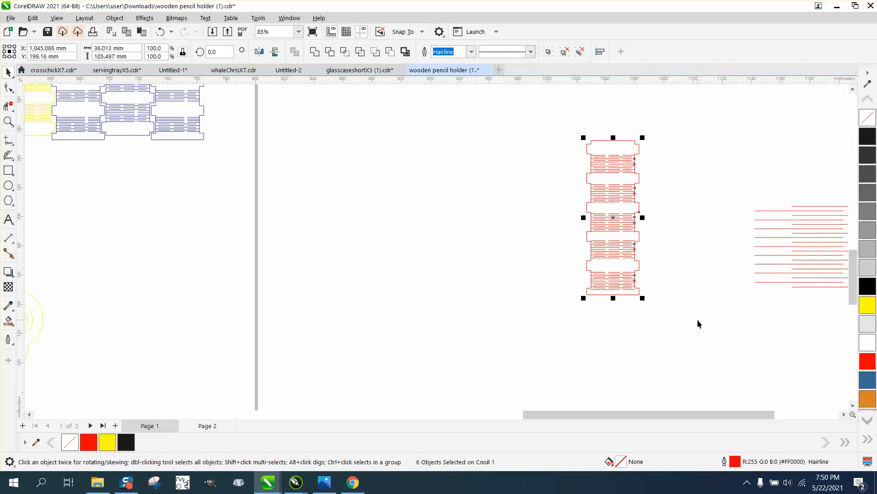
key("ctrl+g")
Step: Move all the original pencil holder artwork off the page to the right, and center the grouped strip on the page
scroll(697, 319, "down", 1)
scroll(451, 273, "down", 2)
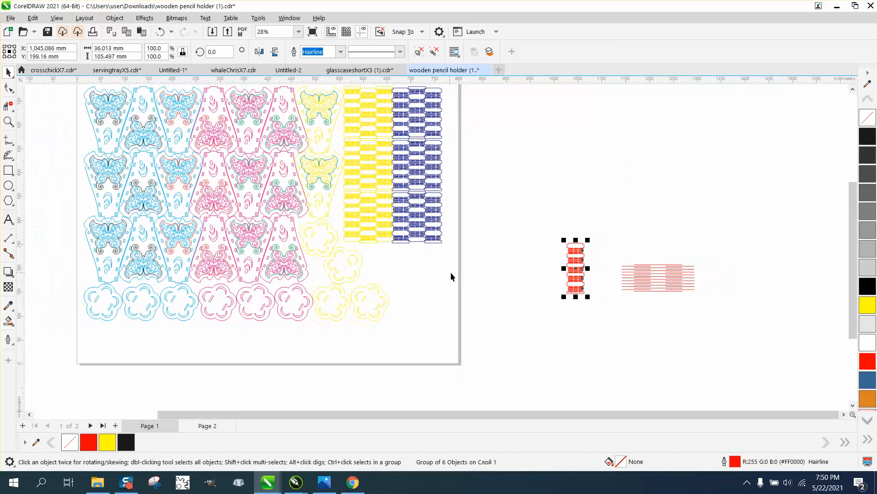
scroll(331, 230, "down", 1)
left_click_drag(141, 113, 468, 314)
left_click_drag(282, 212, 750, 166)
left_click(534, 277)
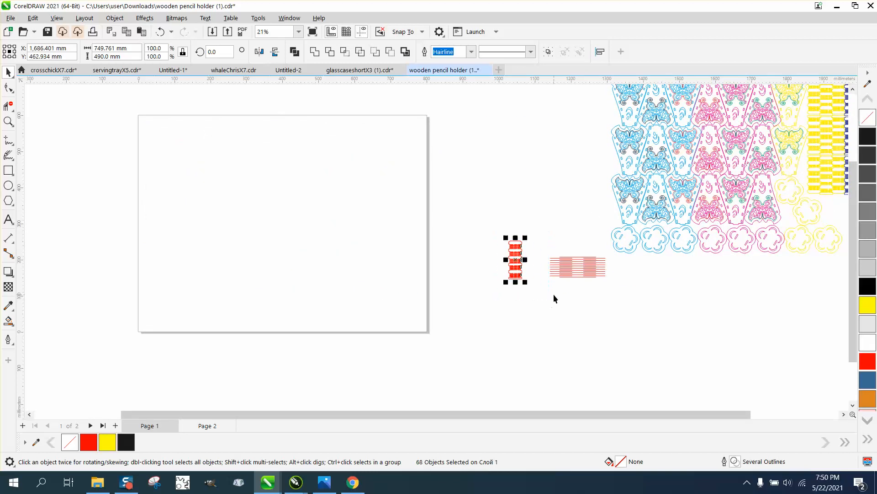
key("p")
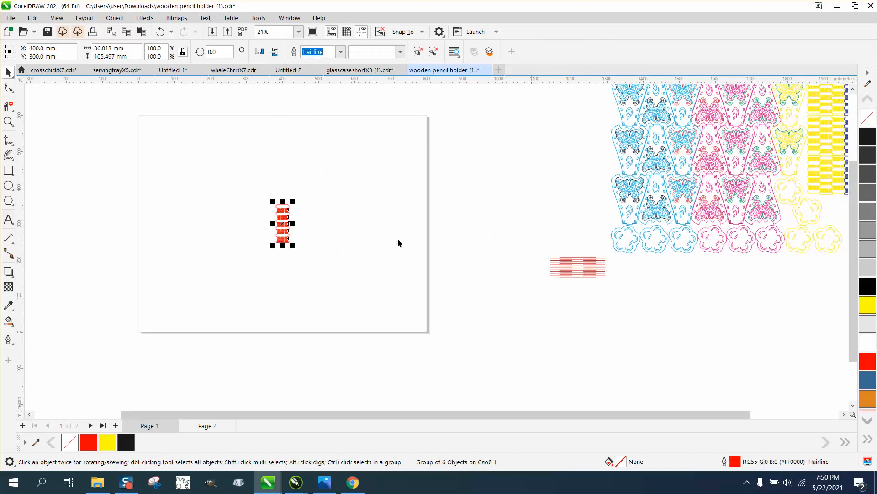
Step: Examine the butterfly side panels up close, checking the slot rectangles against the surrounding outlines
left_click(9, 122)
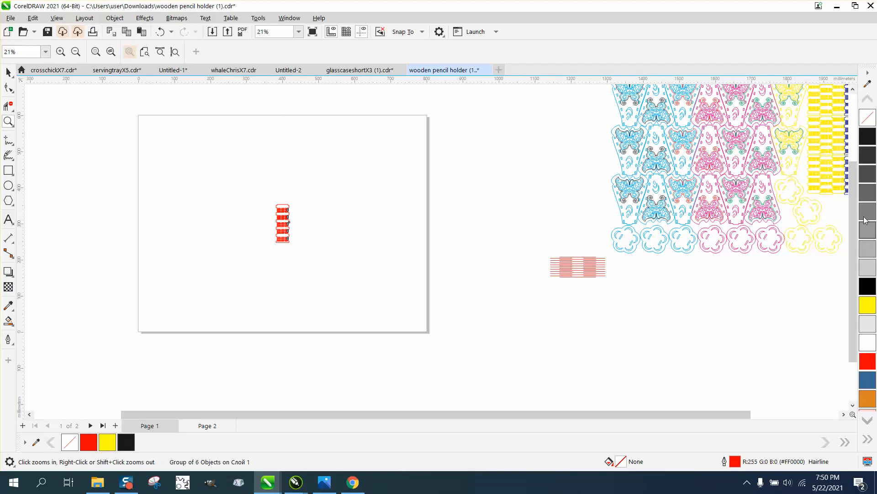
left_click_drag(669, 176, 740, 213)
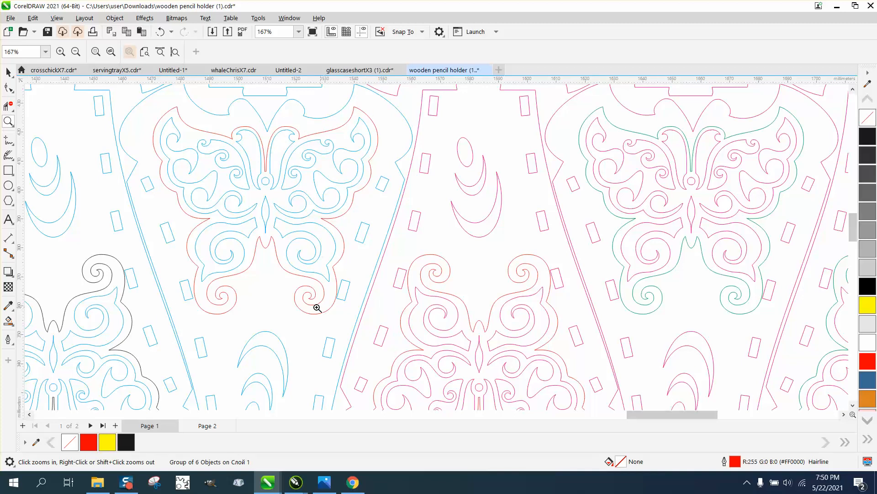
left_click_drag(336, 276, 359, 302)
scroll(363, 285, "down", 2)
scroll(364, 284, "down", 6)
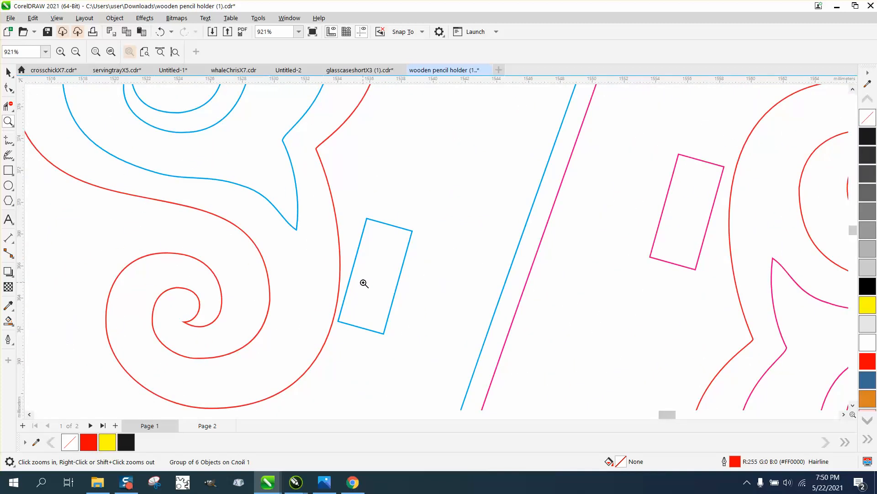
scroll(364, 284, "down", 2)
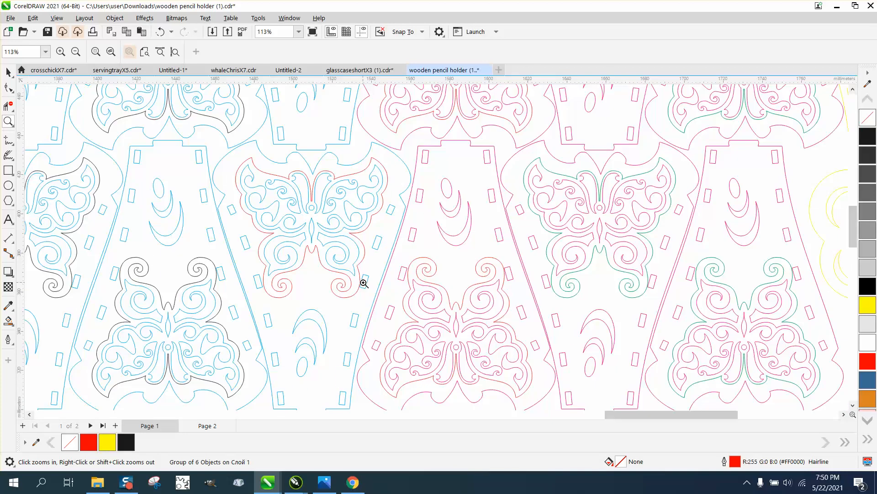
scroll(364, 284, "down", 7)
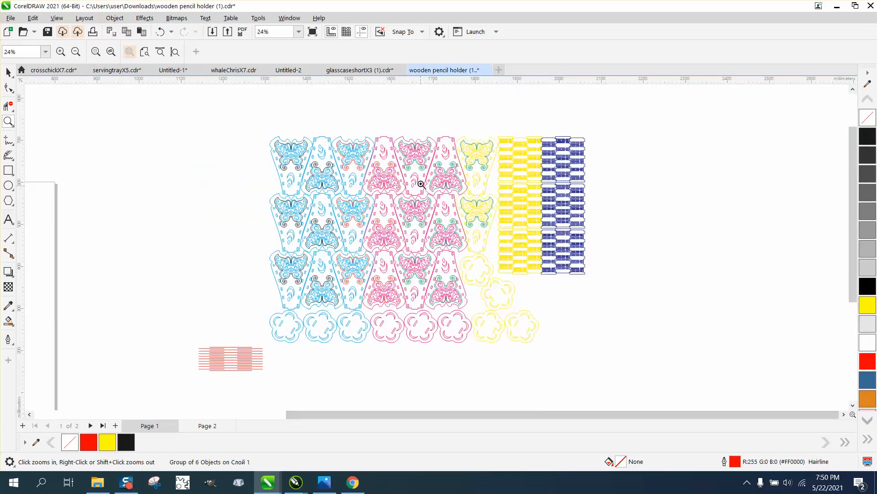
left_click_drag(389, 142, 466, 182)
scroll(437, 196, "down", 6)
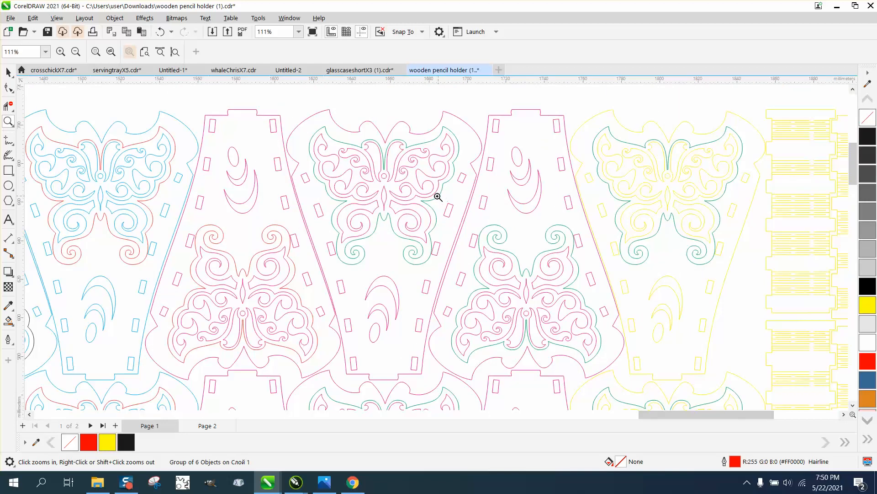
scroll(270, 276, "down", 2)
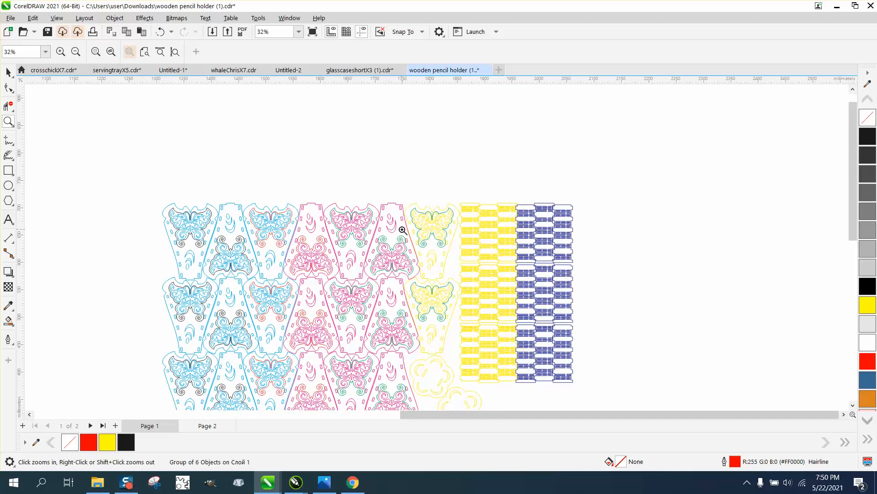
scroll(345, 222, "down", 3)
scroll(345, 221, "down", 1)
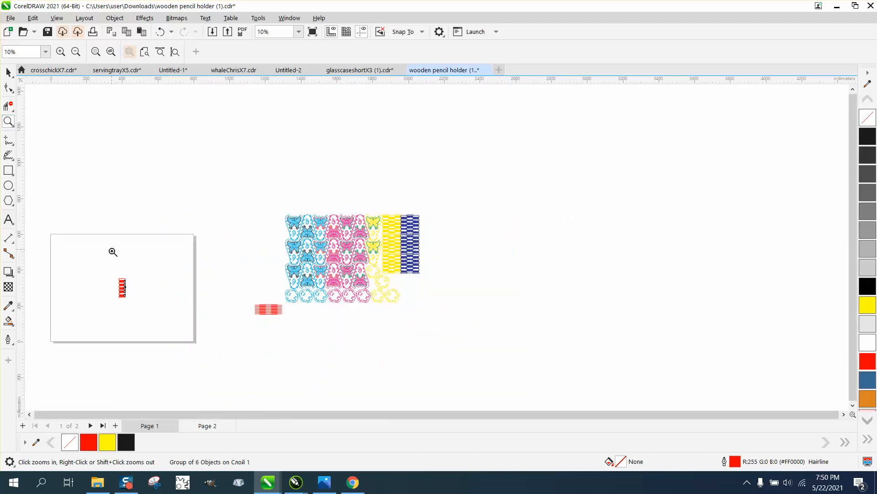
Step: Ungroup the strip on the page into its outline and separate slit groups
left_click_drag(112, 257, 187, 314)
left_click_drag(227, 185, 383, 348)
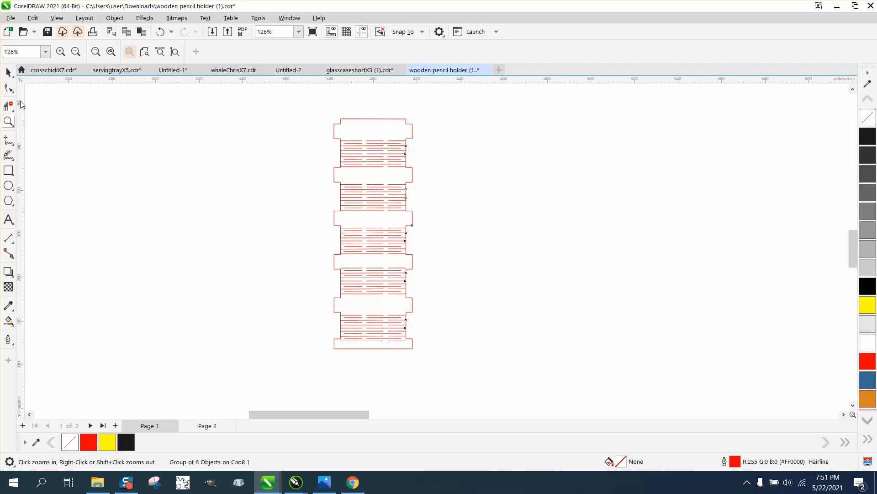
left_click(297, 102)
scroll(212, 131, "down", 3)
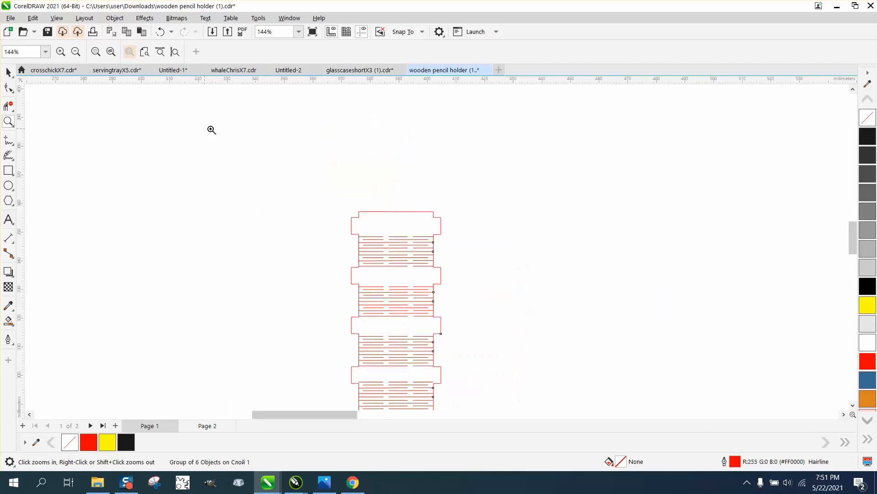
key("space")
left_click_drag(257, 165, 455, 384)
left_click(115, 18)
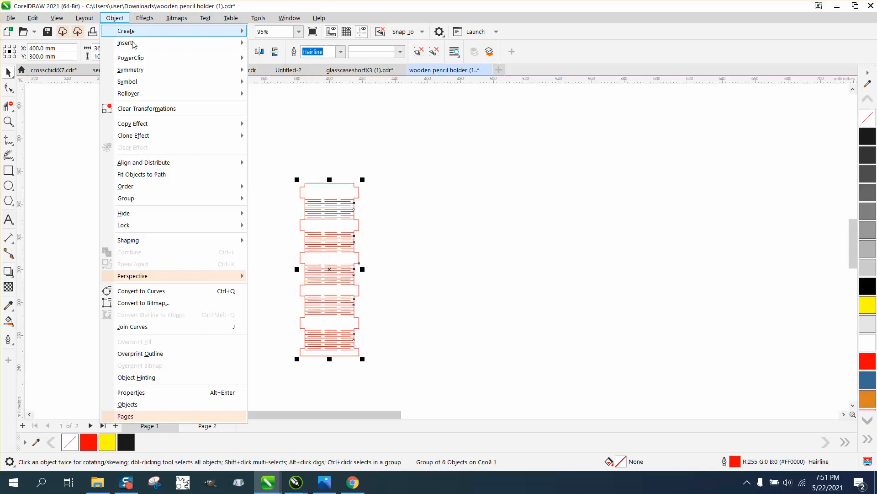
mouse_move(167, 198)
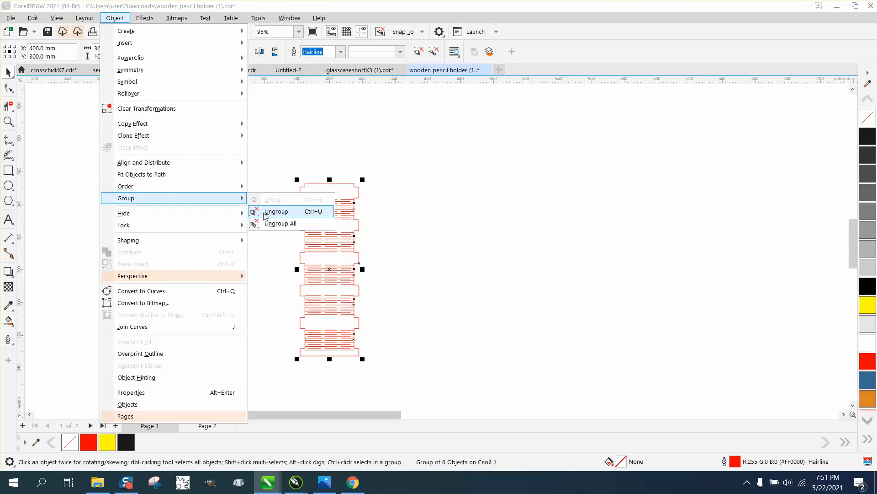
left_click(257, 210)
key("ctrl+l")
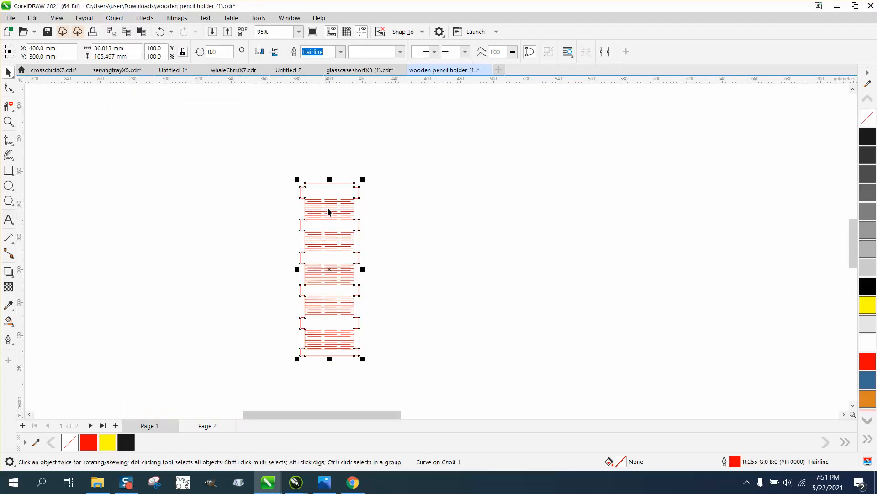
Step: Center the top slit group horizontally on the strip's outline, checking its left edge against the outline
left_click(328, 210)
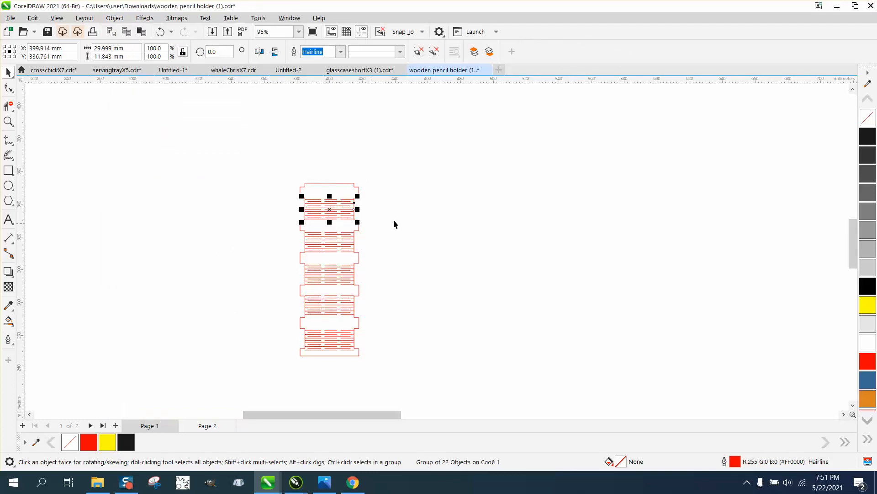
left_click(8, 121)
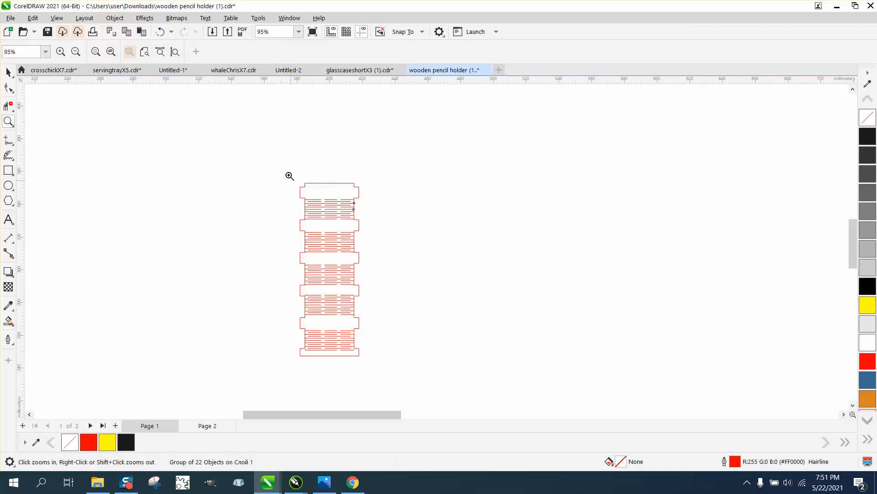
left_click_drag(287, 174, 471, 376)
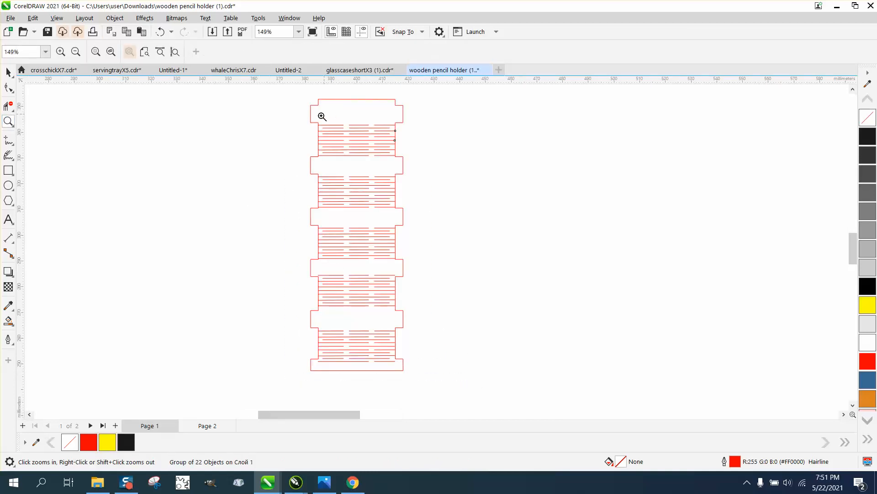
left_click_drag(311, 125, 356, 171)
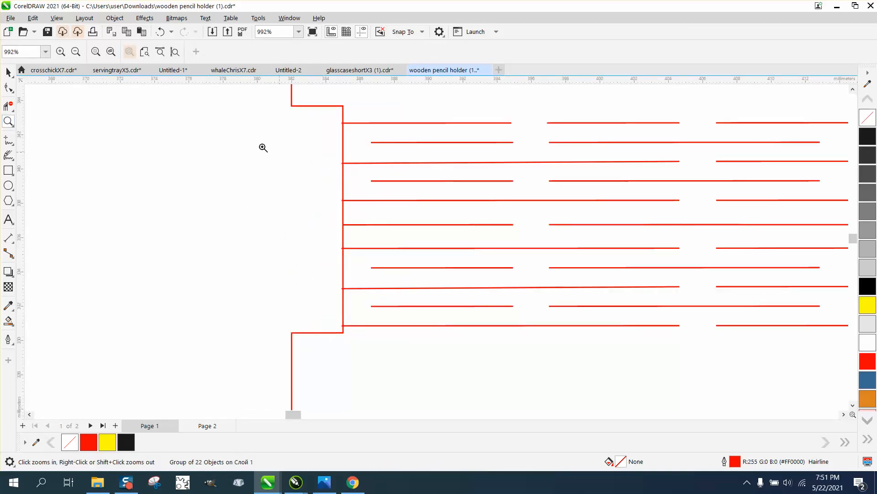
scroll(263, 147, "down", 3)
left_click(8, 72)
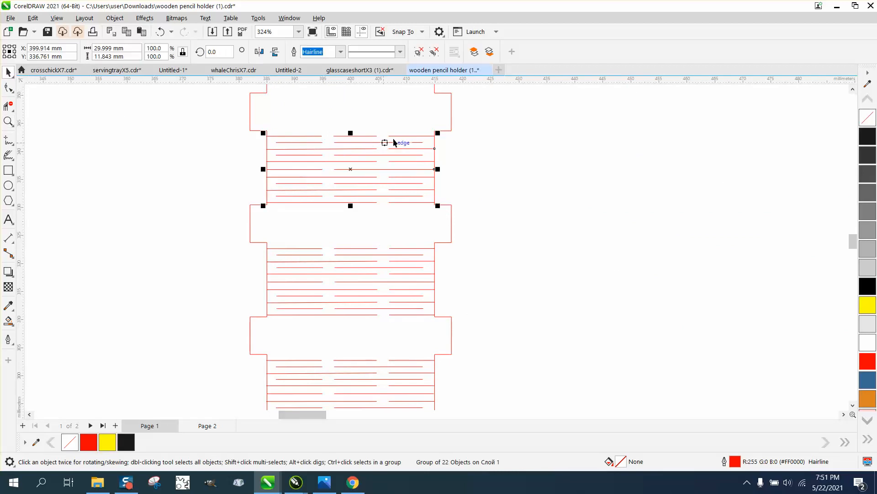
left_click(452, 117, "shift")
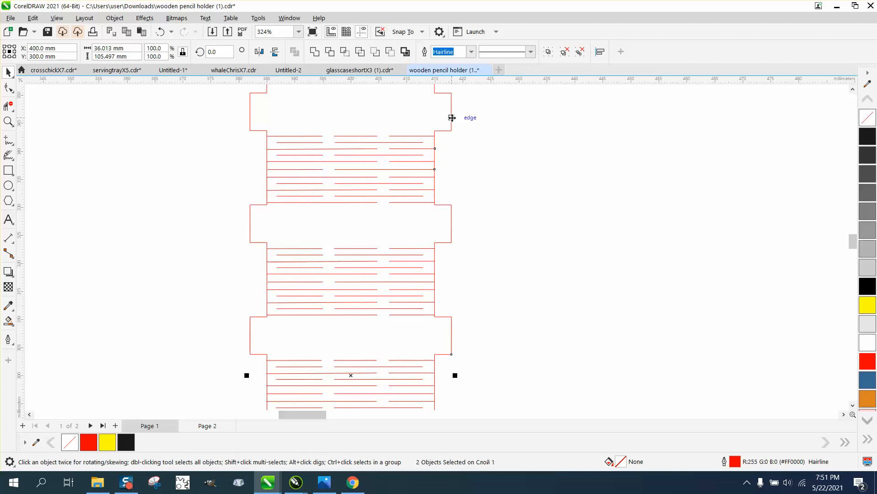
left_click(9, 121)
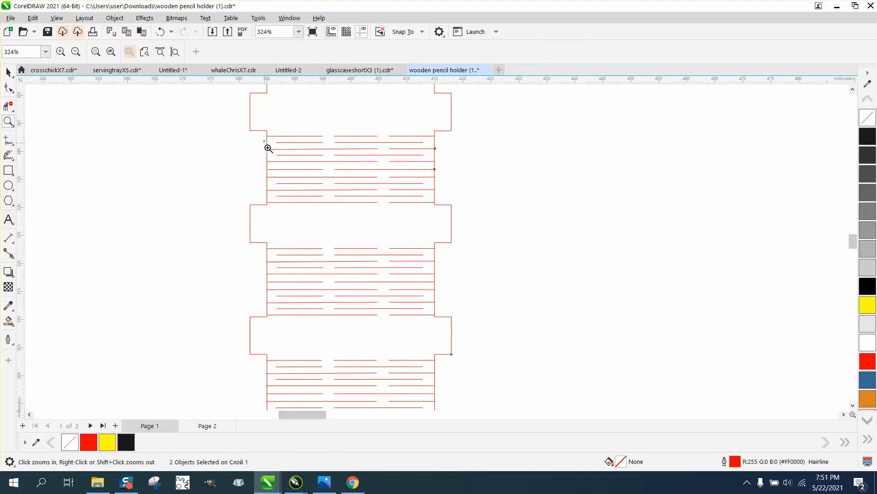
left_click(304, 176)
scroll(264, 163, "down", 5)
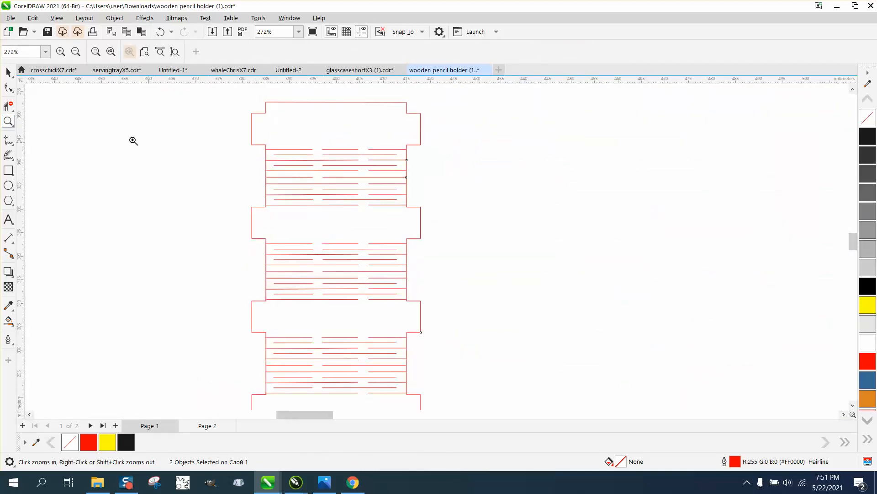
Step: Center the second slit group from the top horizontally on the strip's outline
left_click(8, 72)
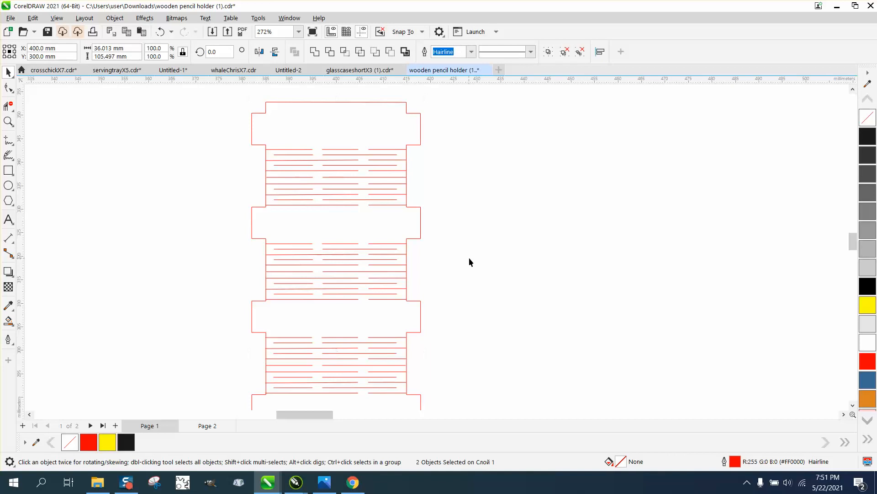
left_click(403, 250)
left_click(283, 245)
mouse_move(239, 237)
left_mouse_down()
mouse_move(252, 269)
mouse_move(454, 305)
left_mouse_up()
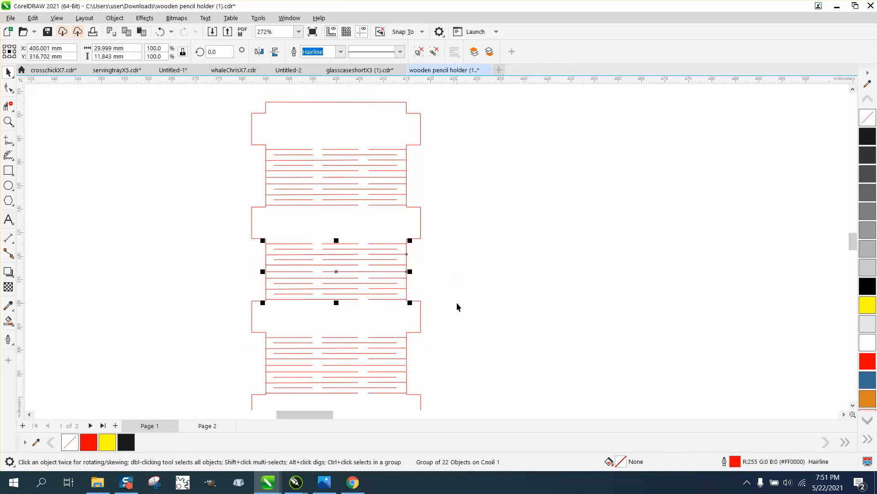
left_click(421, 225, "shift")
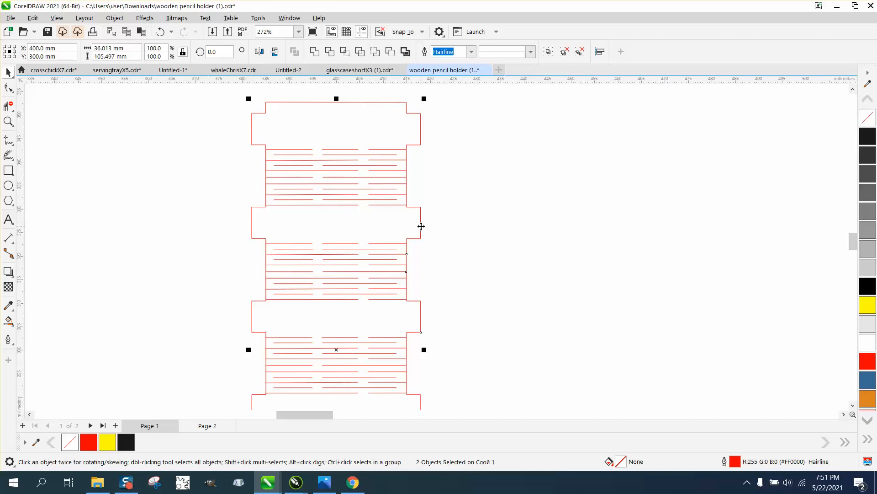
scroll(421, 226, "down", 2)
scroll(281, 248, "down", 2)
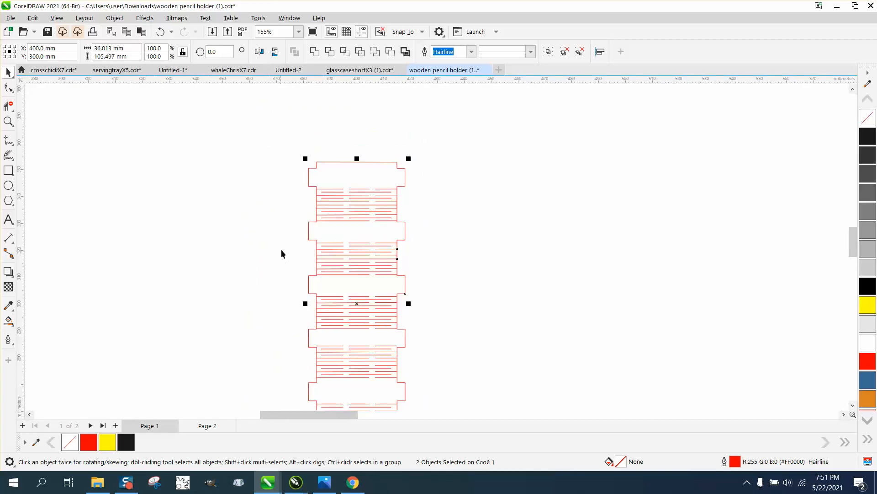
Step: Select the outline with all five slit groups and center them horizontally on each other
left_click(431, 237)
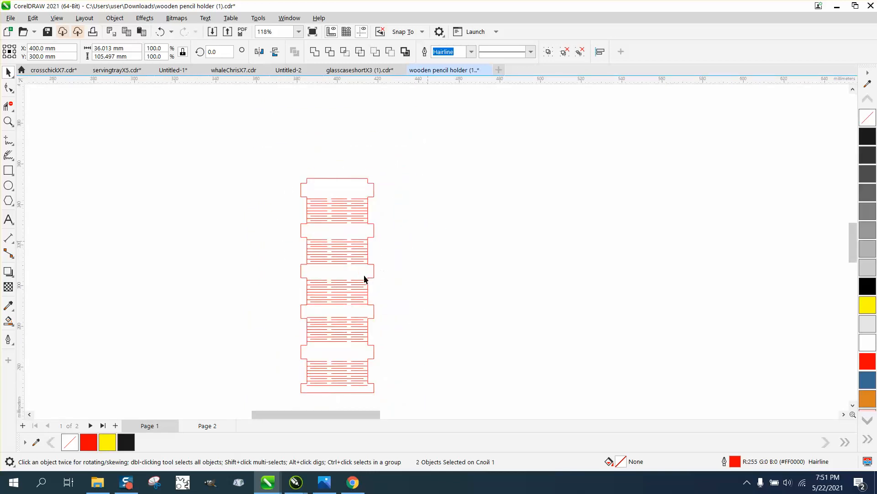
left_click(360, 284)
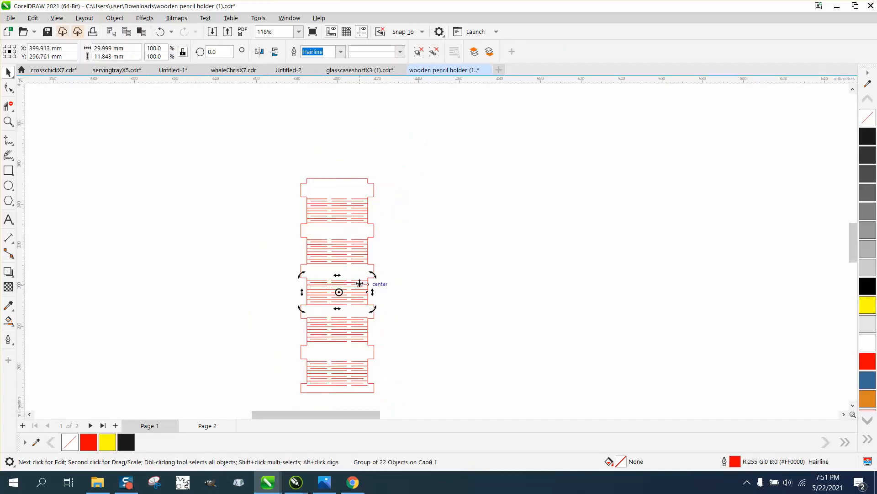
left_click_drag(281, 167, 419, 410)
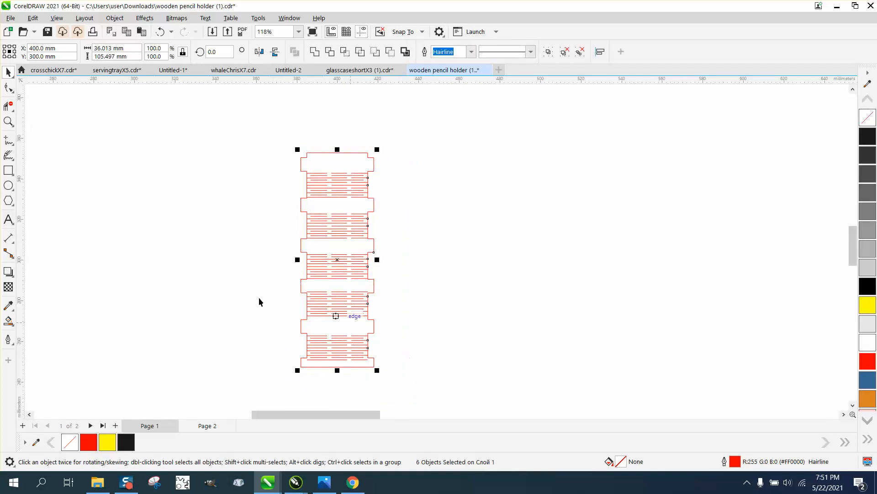
Step: Set the document's nudge distance to 0.01 mm for fine positioning of the bottom slit group
left_click(8, 121)
left_click_drag(289, 333, 356, 375)
scroll(361, 345, "down", 5)
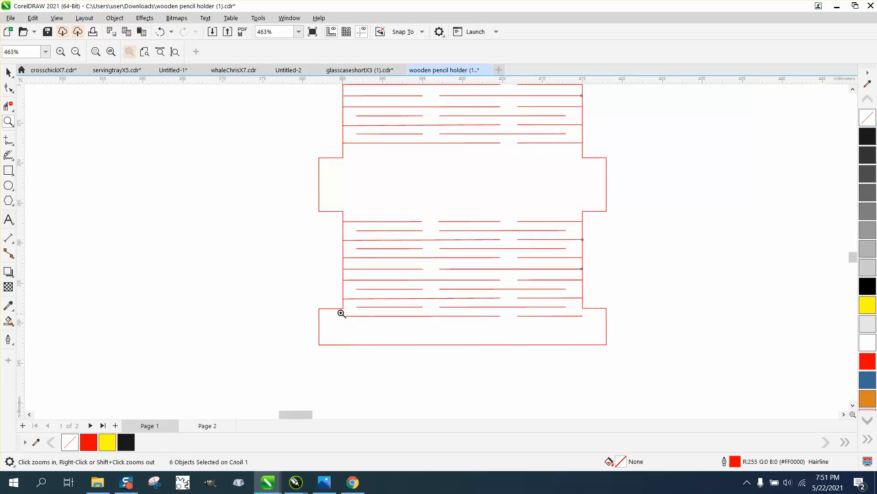
key("space")
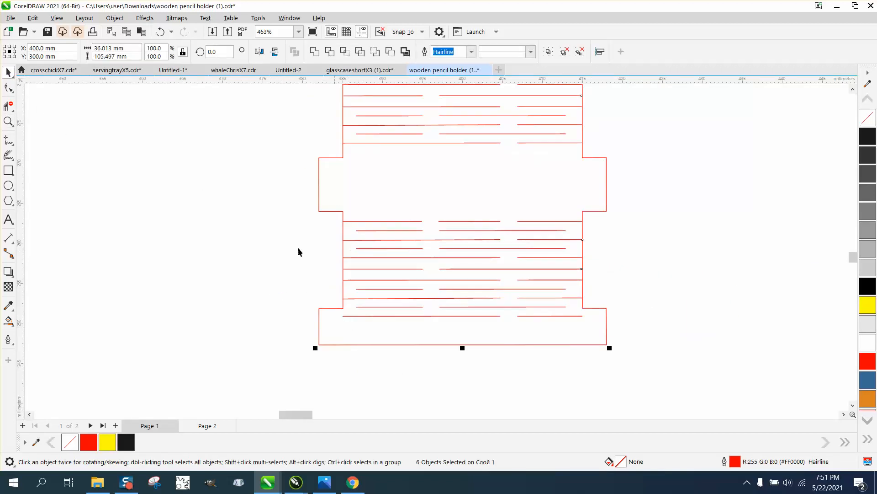
left_click(281, 165)
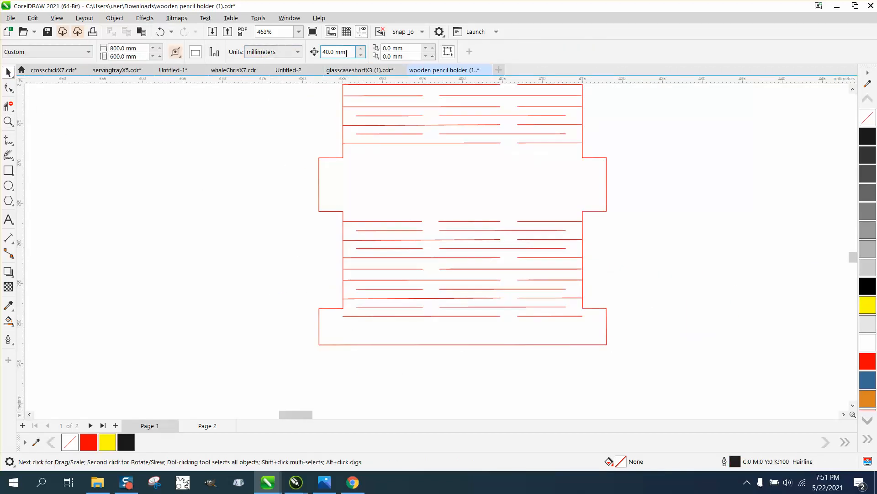
left_click(345, 52)
type(".")
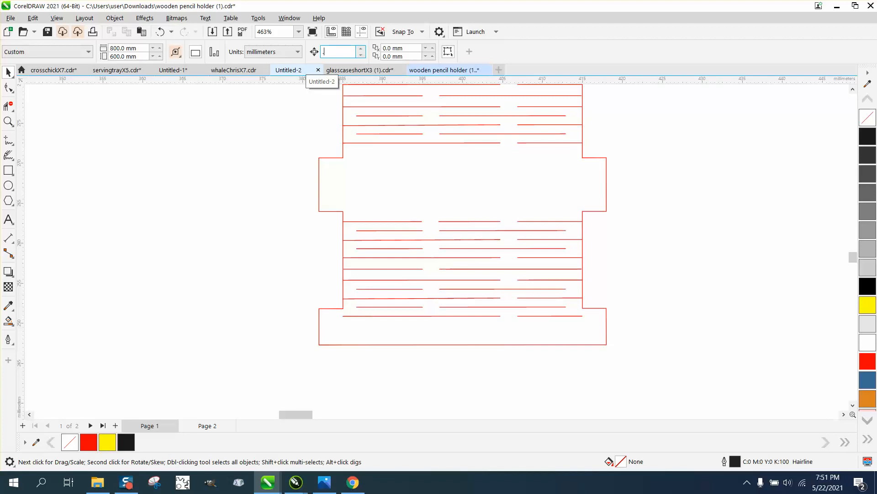
Step: Nudge the bottom slit group up to a Y position of 257.521 mm, between the outline's lower tabs
left_click(393, 221)
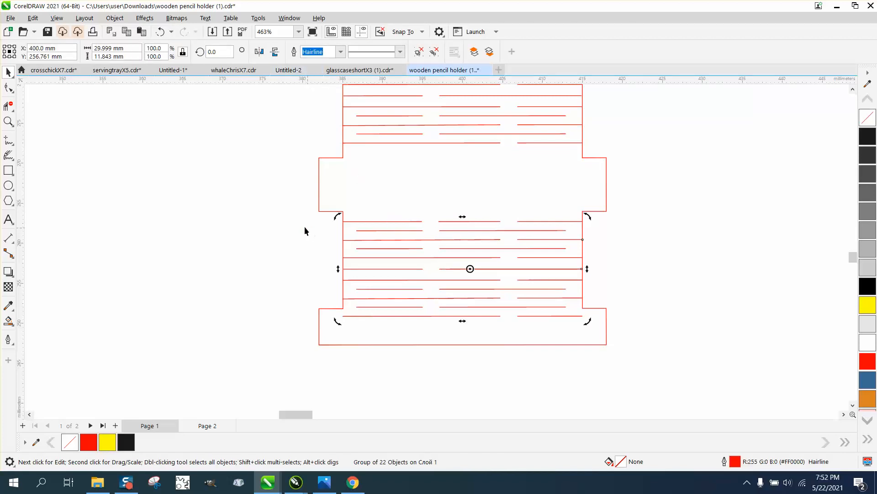
left_click_drag(281, 206, 595, 329)
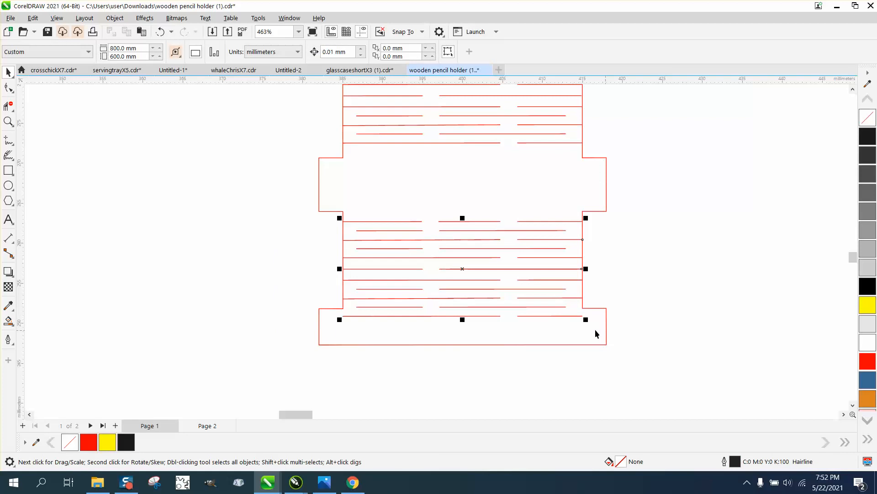
key("Up")
key("Up")
key("Up")
key("Up")
key("Up")
key("Up")
key("Up")
key("Up")
key("Up")
key("Up")
key("Up")
key("Up")
key("Up")
key("Up")
key("Up")
key("Up")
key("Up")
key("Up")
key("Up")
key("Up")
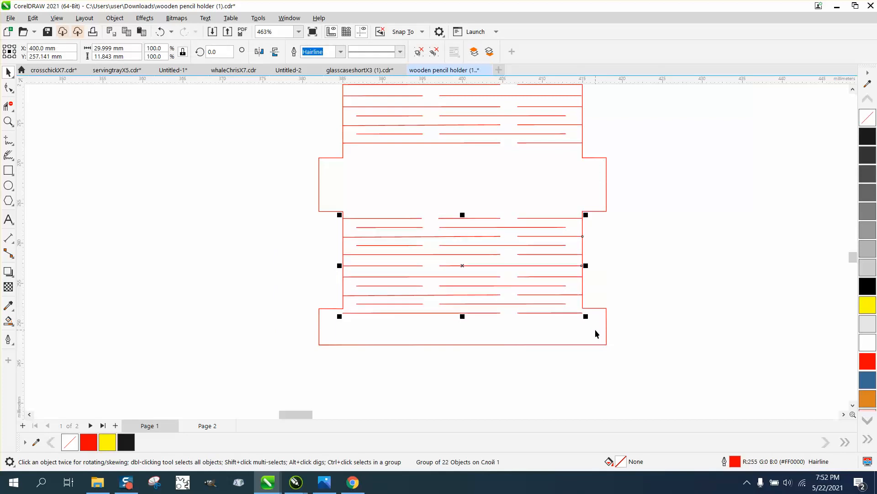
key("Up")
key("Up")
key("Up")
key("Up")
key("Up")
key("Up")
key("Up")
key("Up")
key("Up")
key("Up")
key("Up")
key("Up")
key("Up")
key("Up")
key("Up")
key("Up")
key("Up")
key("Up")
key("Up")
key("Up")
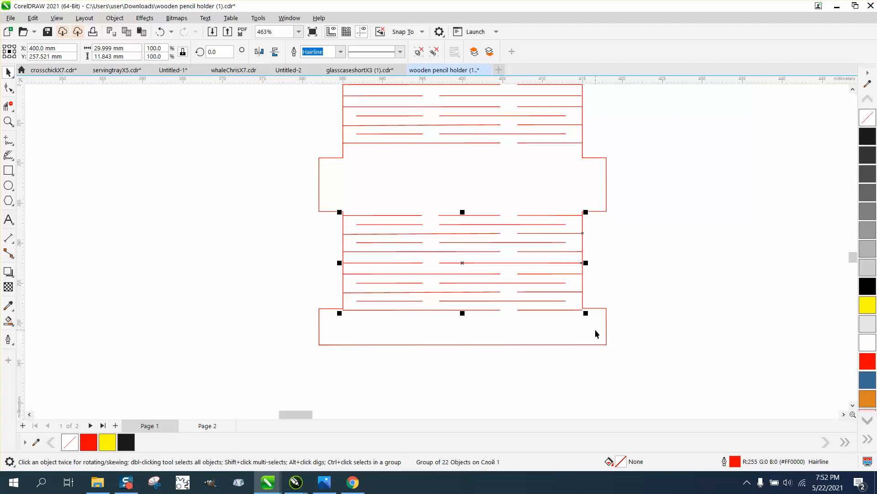
Step: Ungroup the bottom slit group into individual slit lines
left_click(115, 17)
mouse_move(178, 198)
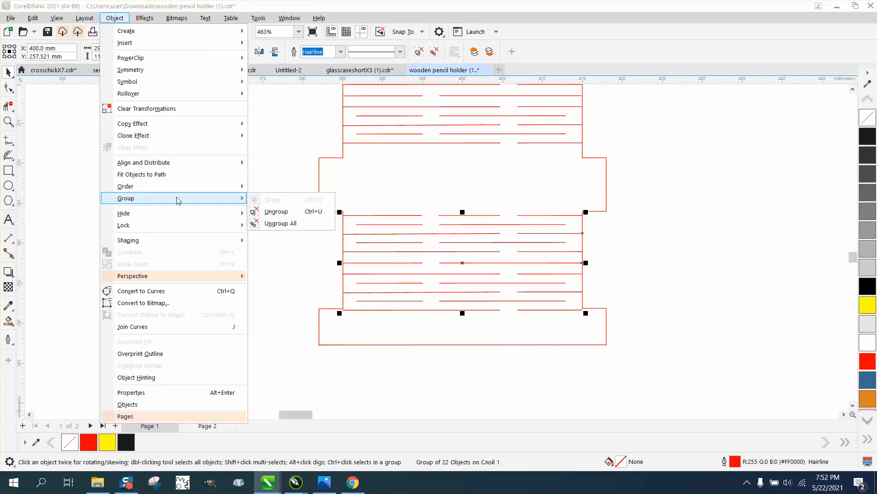
left_click(254, 209)
left_click(287, 212)
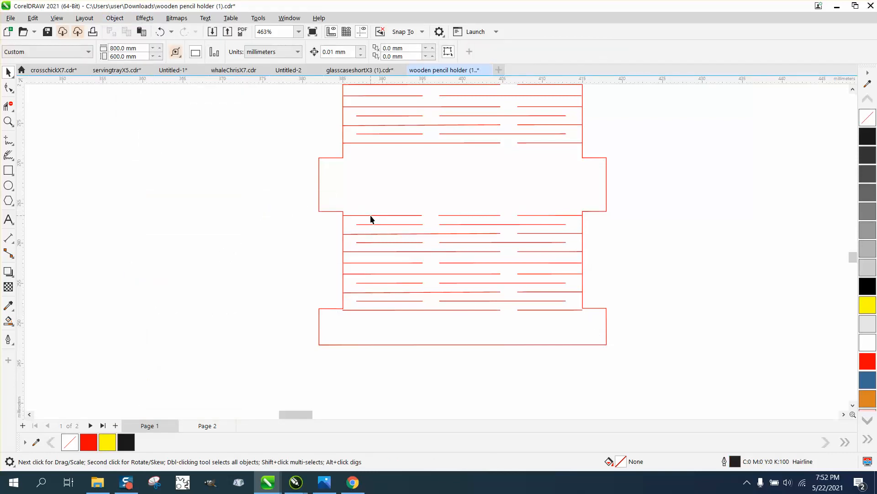
Step: Delete the slit lines forming the top row of the bottom slit set
left_click(371, 216)
key("Delete")
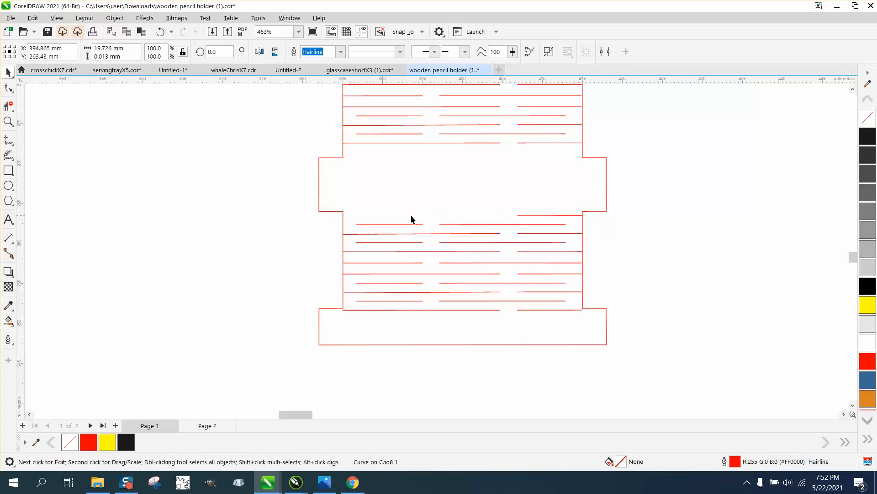
left_click(529, 215)
left_click(532, 214)
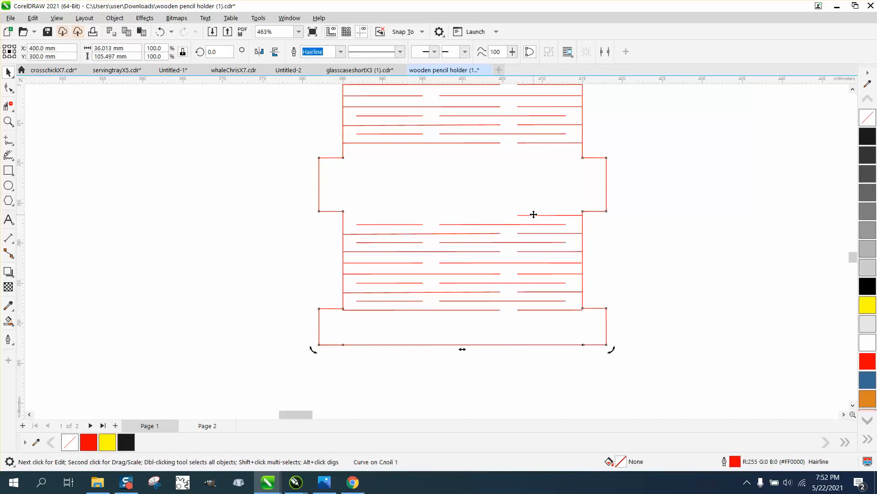
left_click(574, 214)
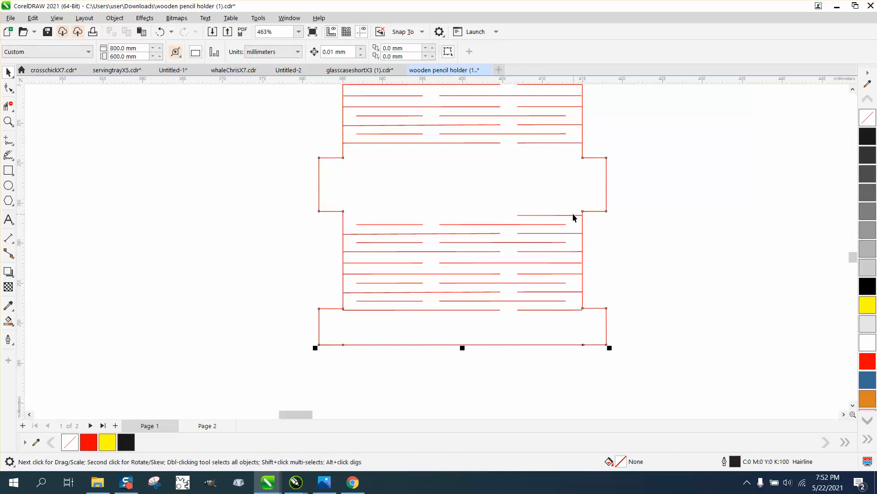
left_click(574, 214)
left_click(617, 225)
left_click_drag(629, 198, 509, 224)
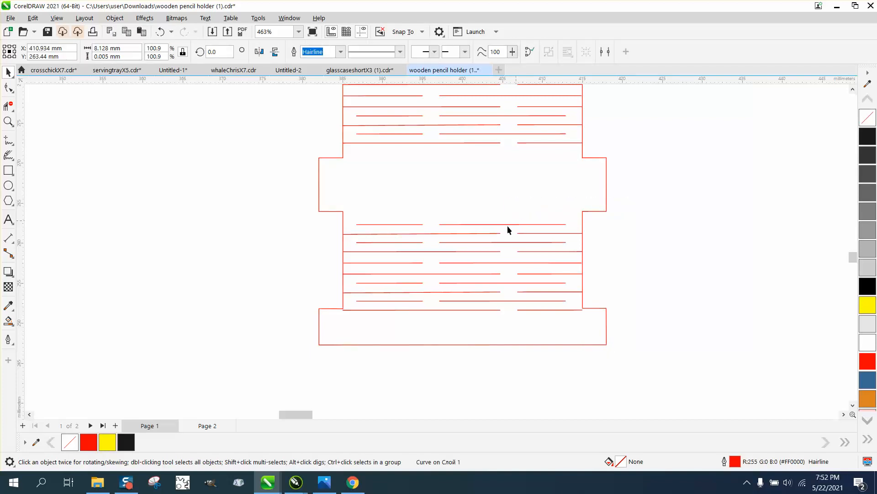
Step: Group the remaining 20 slit lines of the bottom set and nudge the group up to Y 257.523 mm
left_click_drag(299, 213, 602, 329)
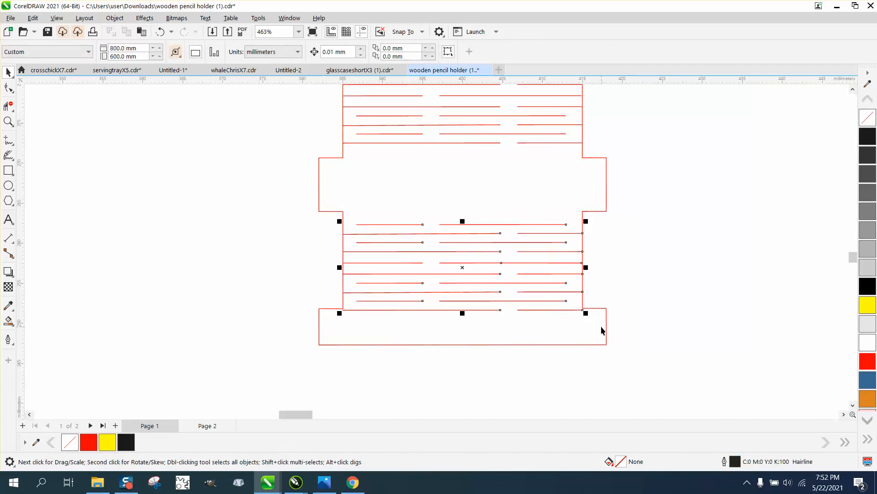
key("Up")
key("Up")
key("Up")
key("Up")
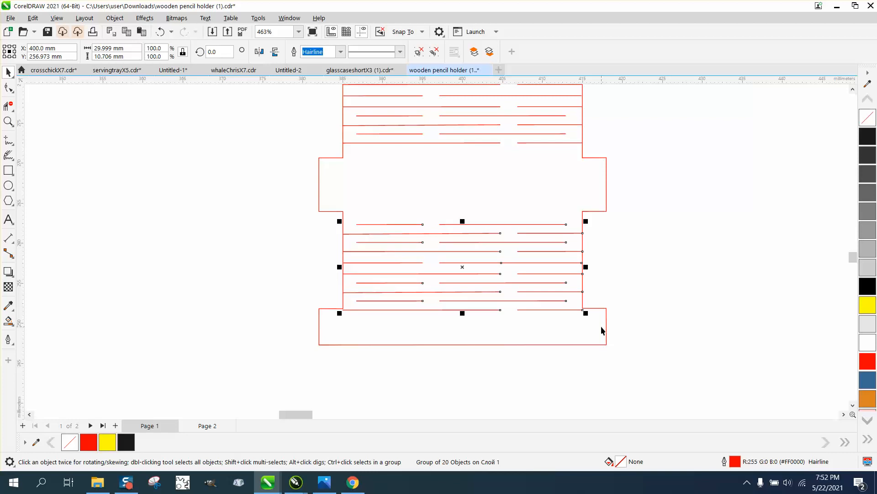
key("Up")
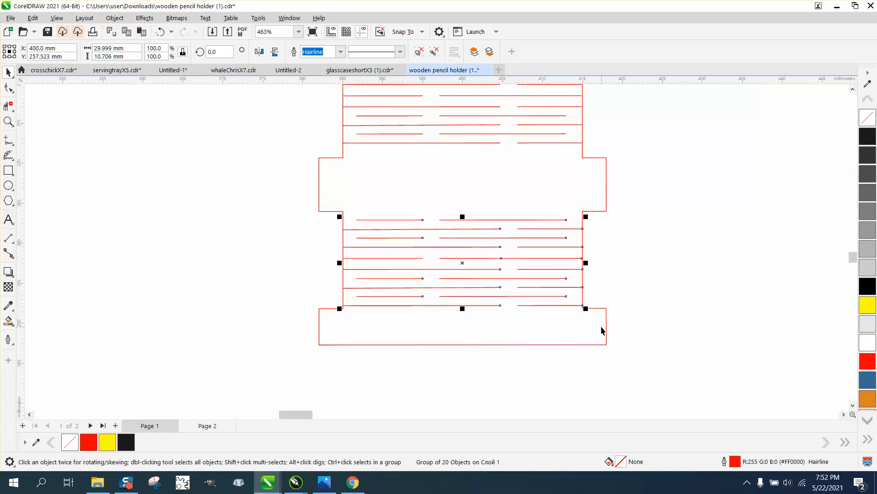
Step: Examine up close how the bottom slit group's rows sit against the outline's sides and lower tab corners
left_click(475, 290)
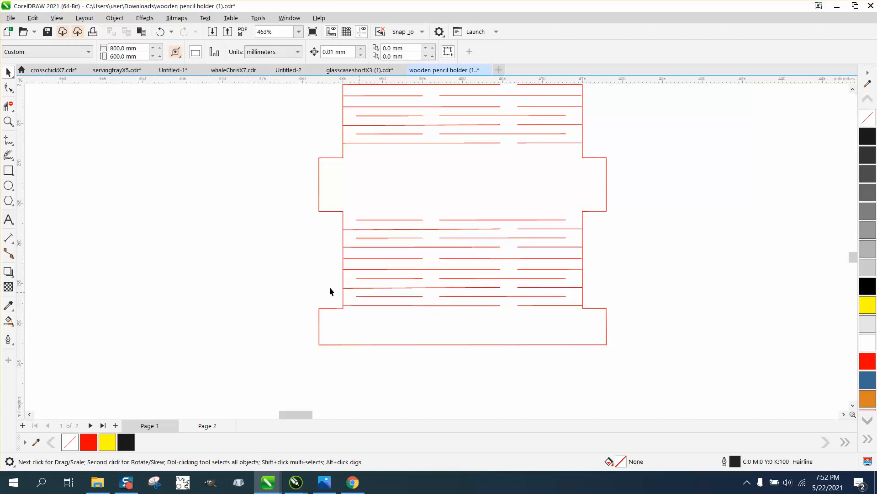
key("z")
left_click_drag(383, 271, 484, 329)
right_click(405, 263)
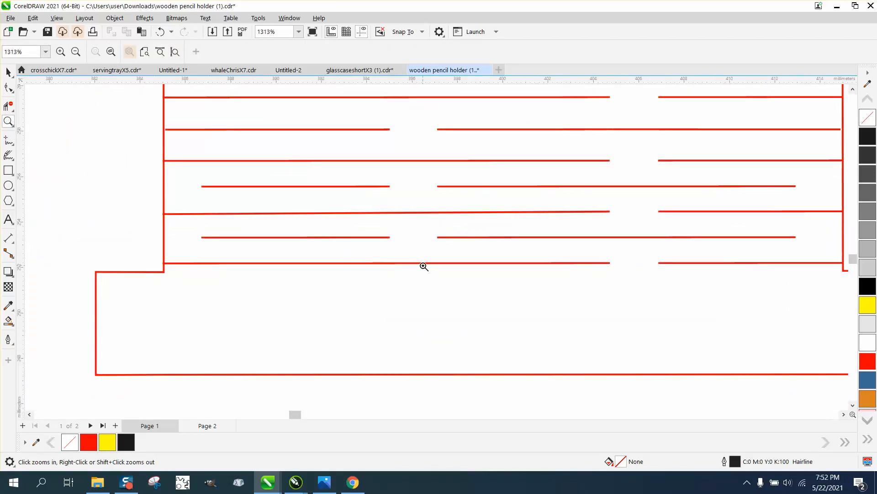
right_click(377, 266)
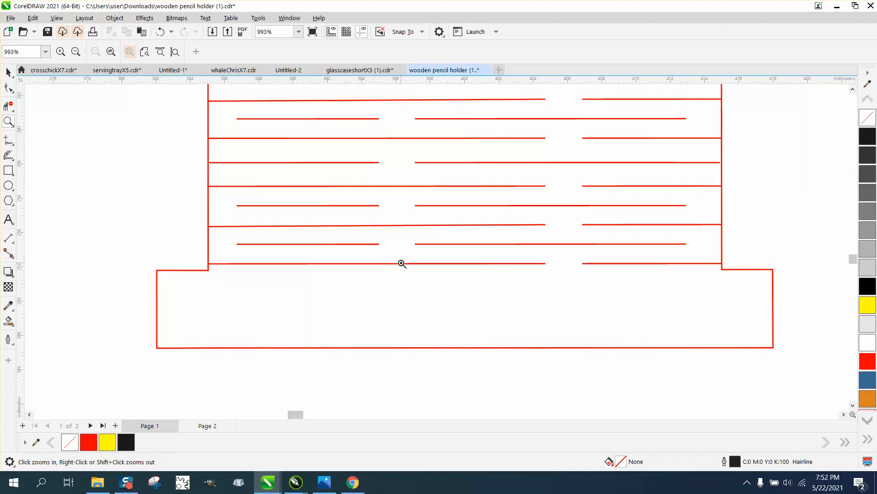
Step: Undo the recent edits to the bottom slit group back through its nudges, regrouping, row deletion and ungrouping
left_click(160, 32)
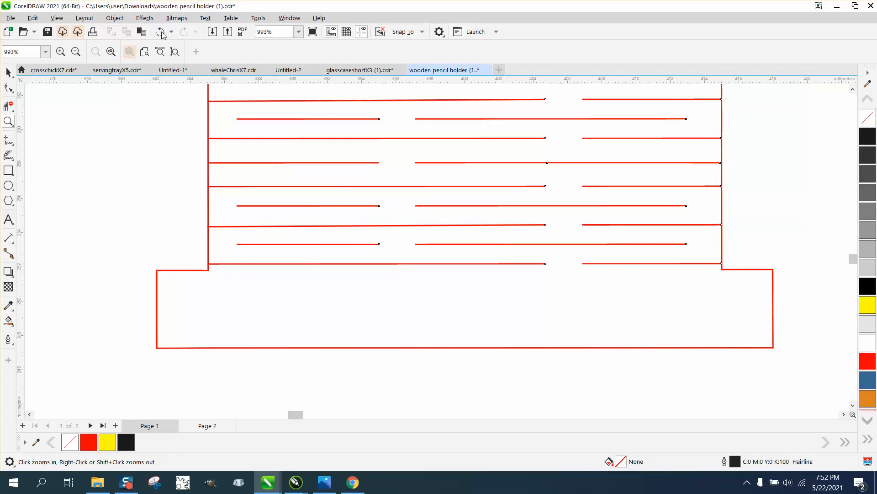
left_click(161, 32)
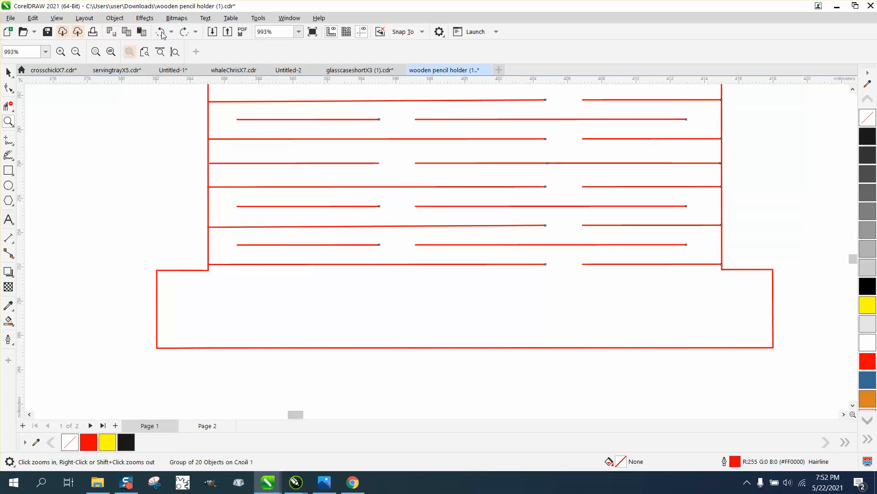
left_click(163, 34)
left_click(166, 35)
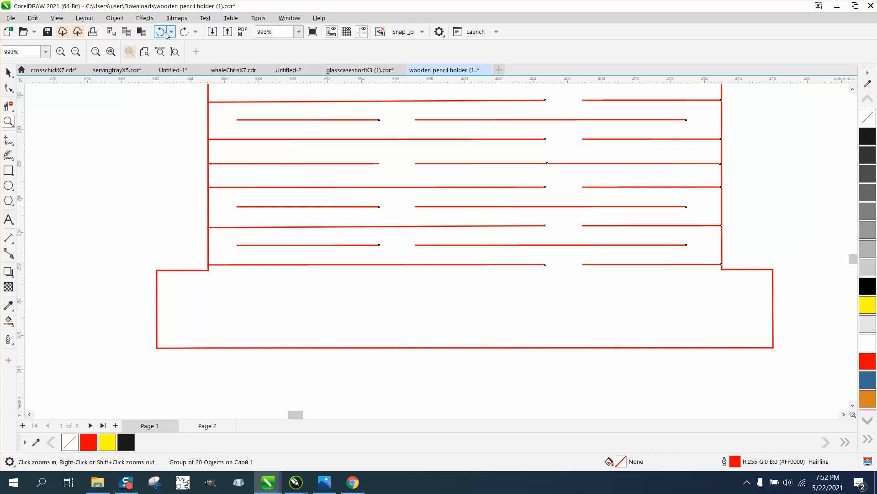
left_click(171, 32)
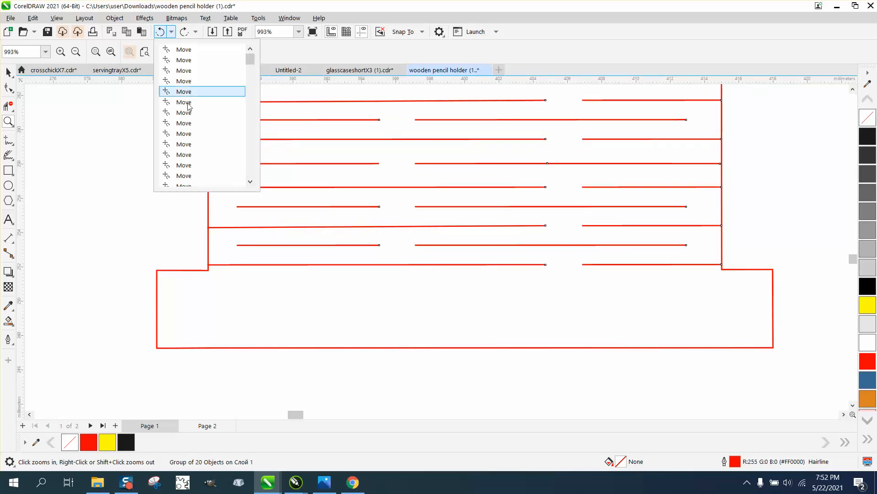
scroll(220, 157, "down", 5)
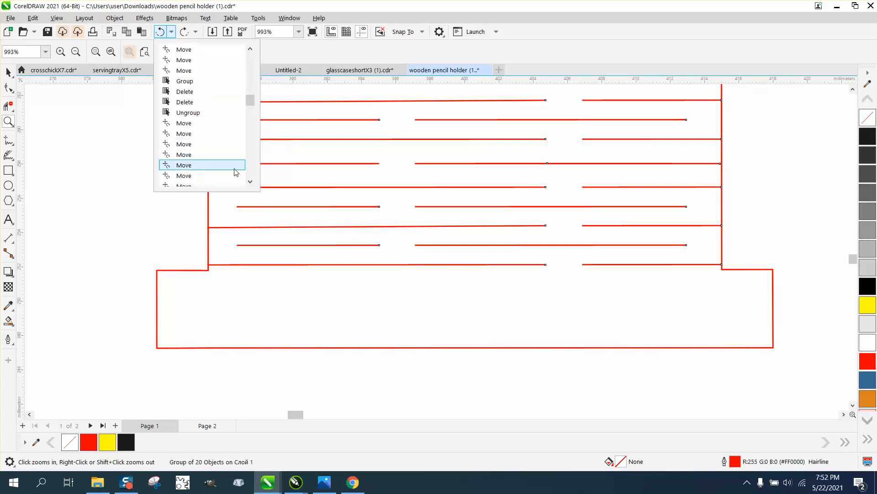
left_click(189, 113)
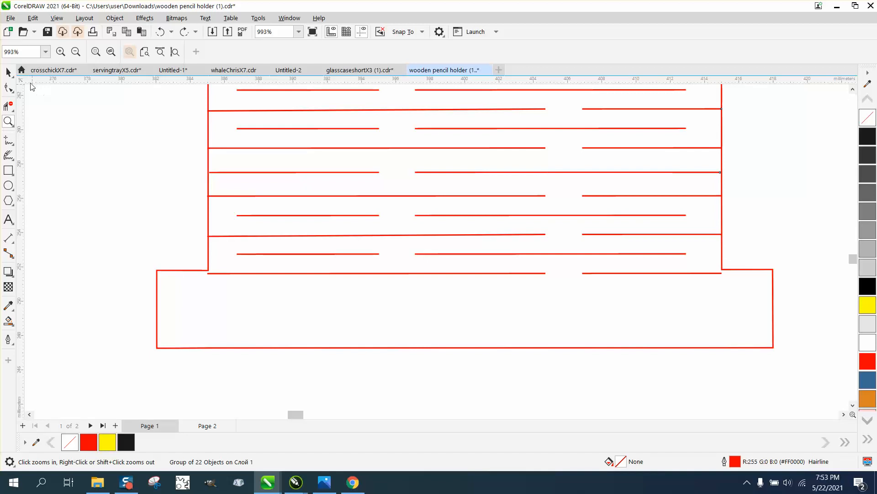
Step: Ungroup the restored 22-line bottom slit group into individual lines
left_click(51, 148)
scroll(347, 273, "down", 5)
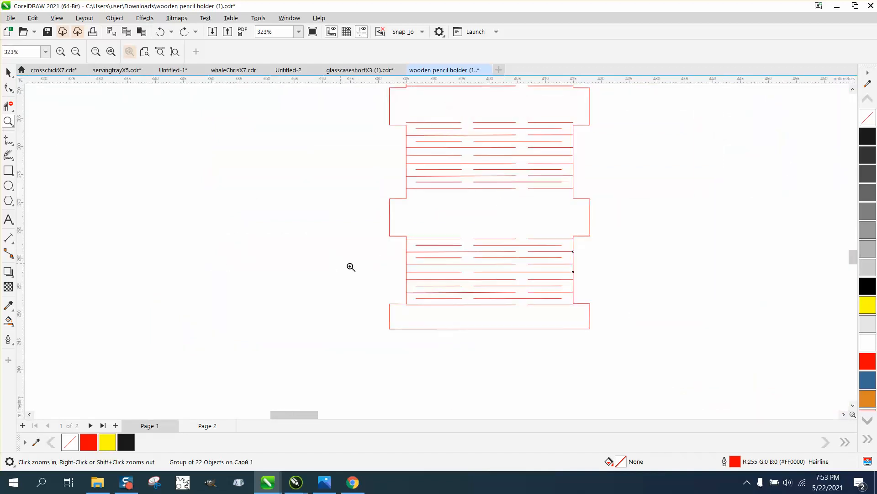
left_click_drag(396, 289, 600, 311)
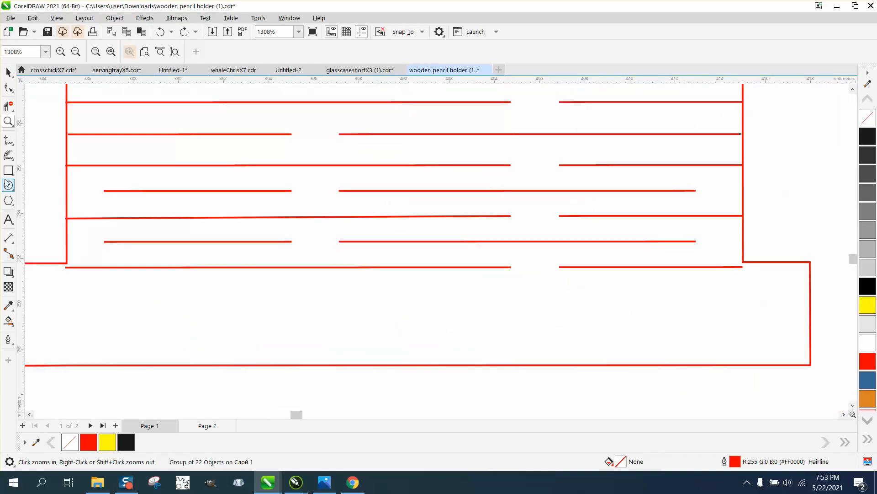
left_click(9, 72)
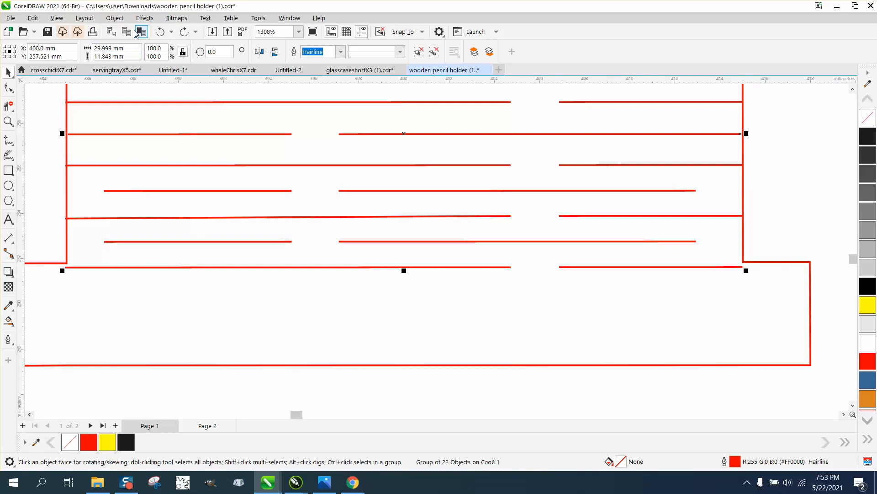
left_click(115, 18)
mouse_move(138, 200)
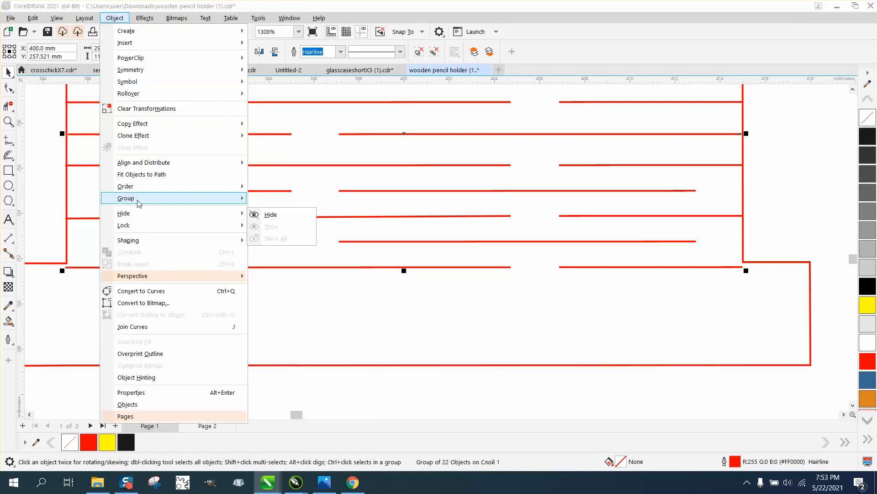
left_click(273, 212)
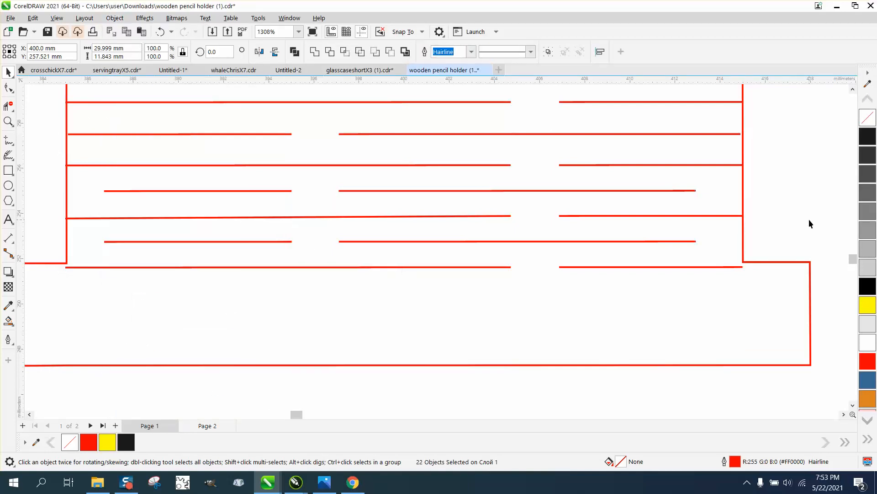
Step: Delete the two slit lines forming the lowest row of the bottom slit set
left_click(737, 271)
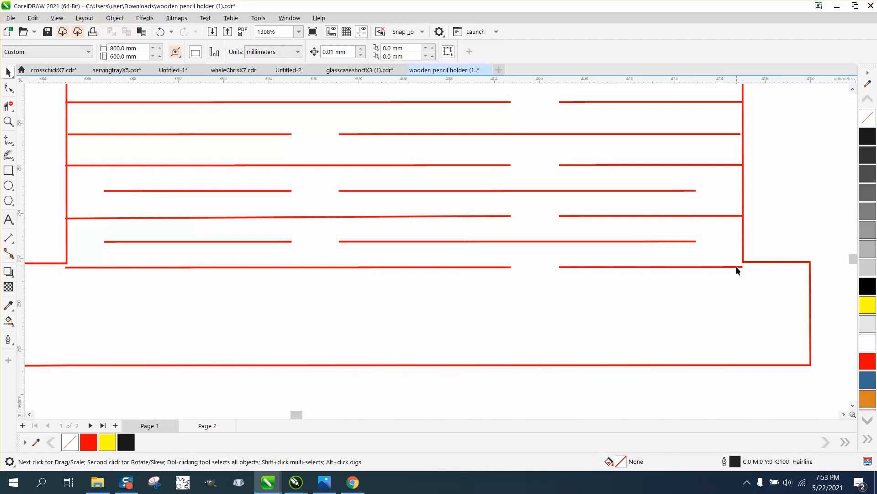
left_click(737, 269)
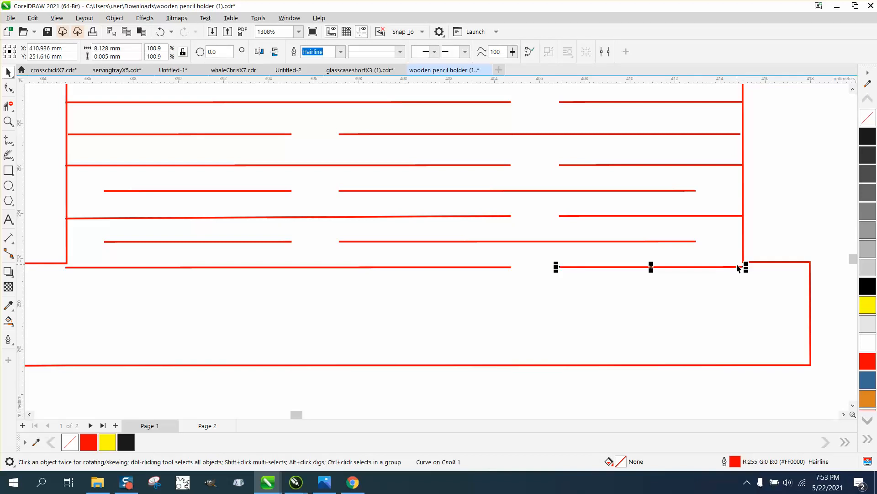
key("Delete")
left_click(606, 259)
left_click(498, 269)
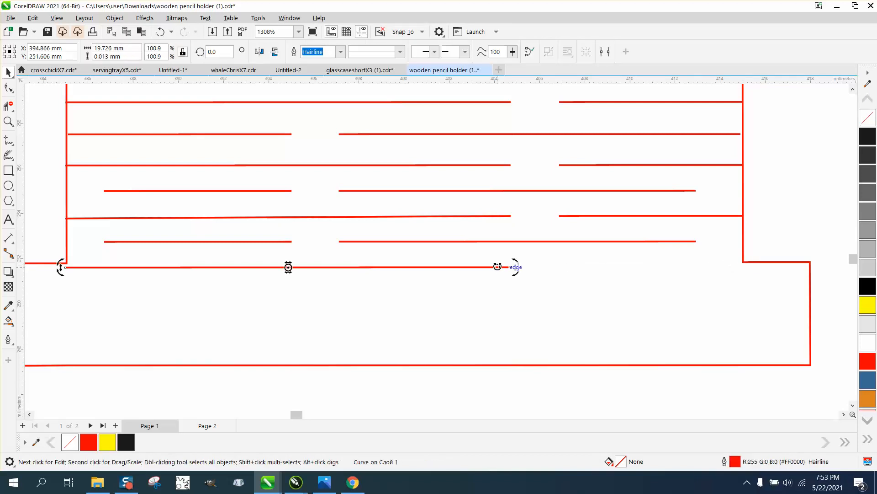
key("Delete")
left_click(549, 246)
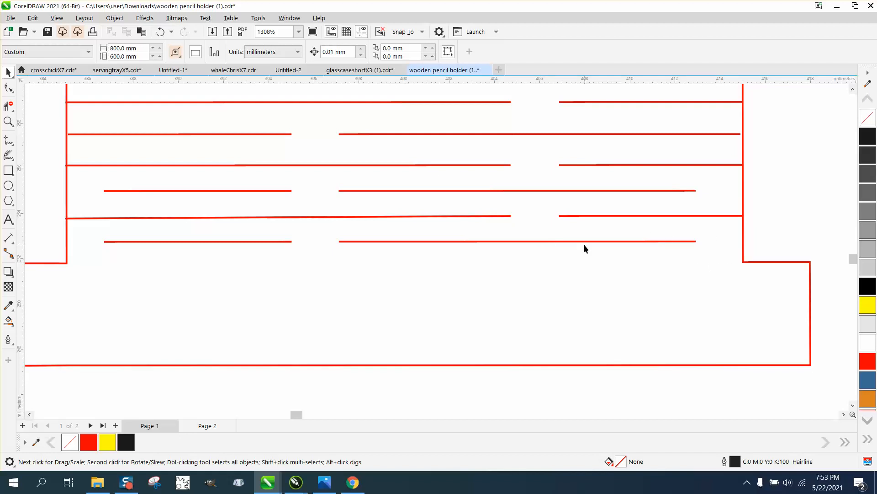
Step: Set the nudge distance to 0.05 mm and move the second slit group from the bottom down to Y 277.208 mm
scroll(612, 256, "down", 2)
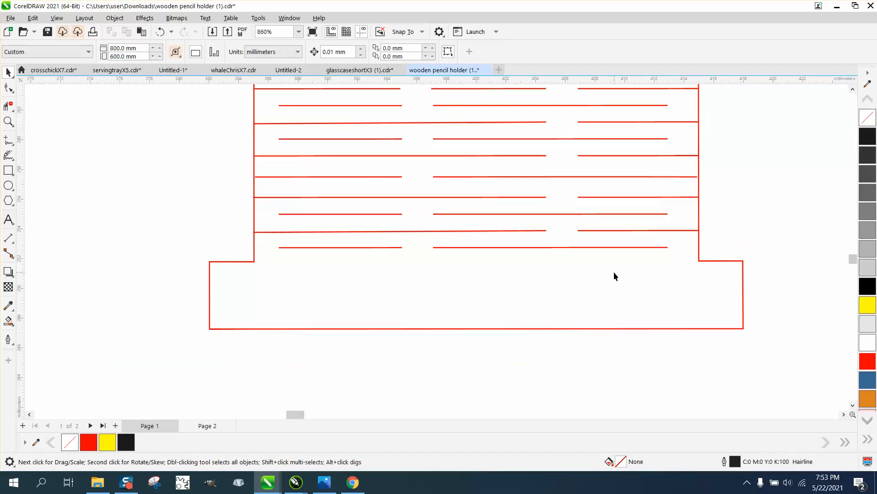
scroll(614, 275, "down", 1)
scroll(610, 283, "down", 2)
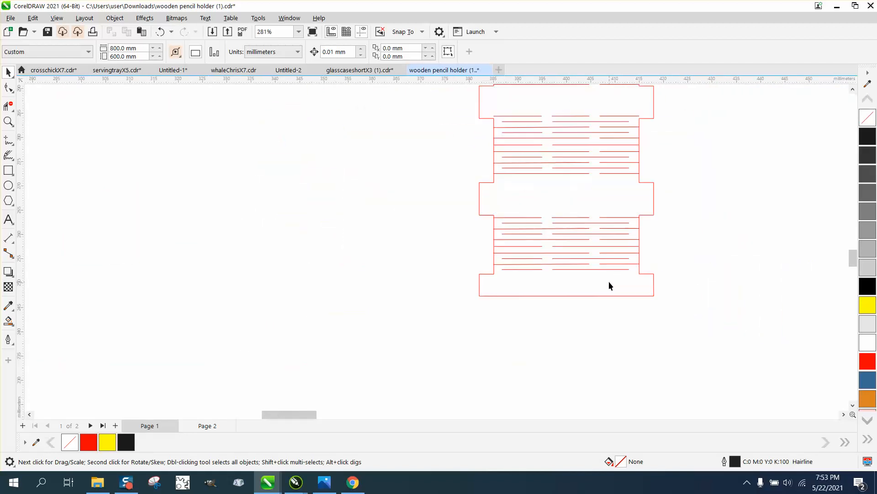
left_click(8, 121)
left_click_drag(444, 105, 677, 202)
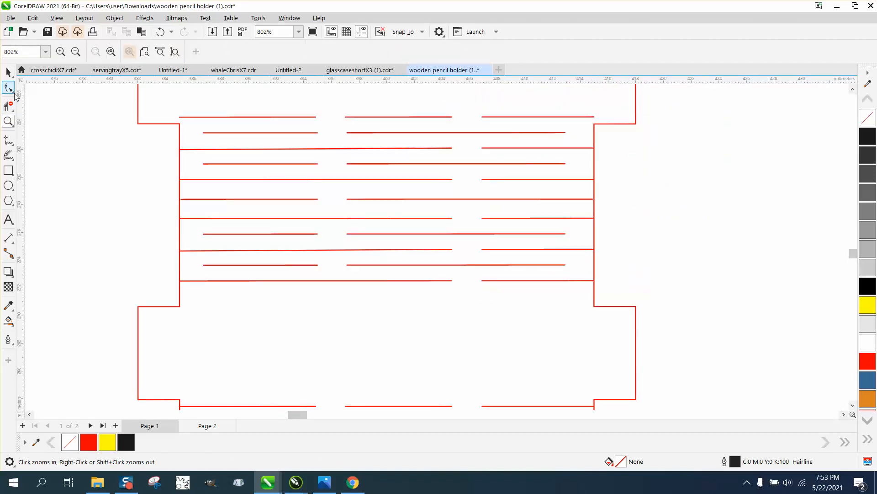
left_click(8, 72)
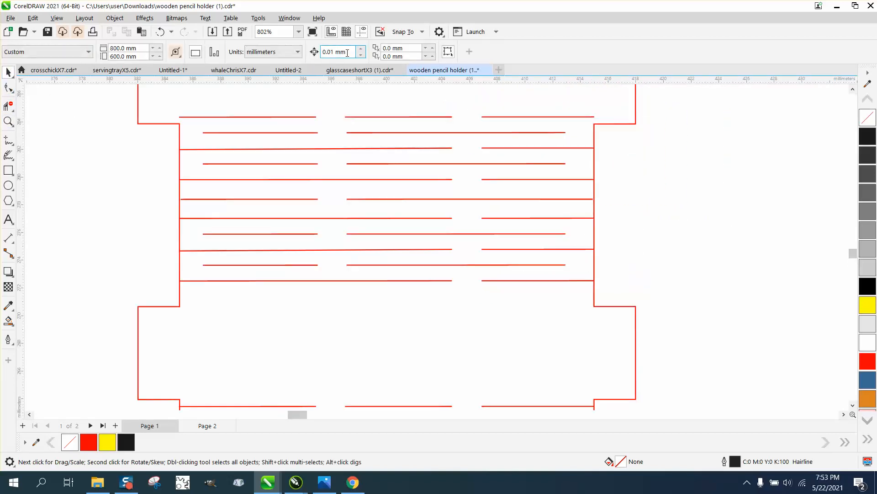
left_click(340, 52)
type(".05")
left_click_drag(113, 104, 619, 274)
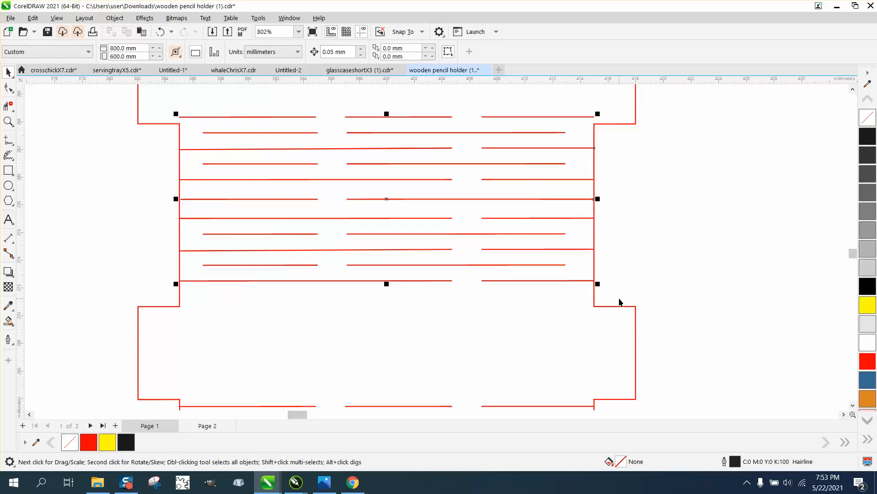
key("Down")
key("Down")
key("Down")
key("Down")
key("Down")
key("Down")
key("Down")
key("Down")
key("Down")
key("Down")
key("Down")
key("Down")
key("Down")
key("Down")
key("Down")
key("Down")
key("Down")
key("Down")
key("Down")
key("Down")
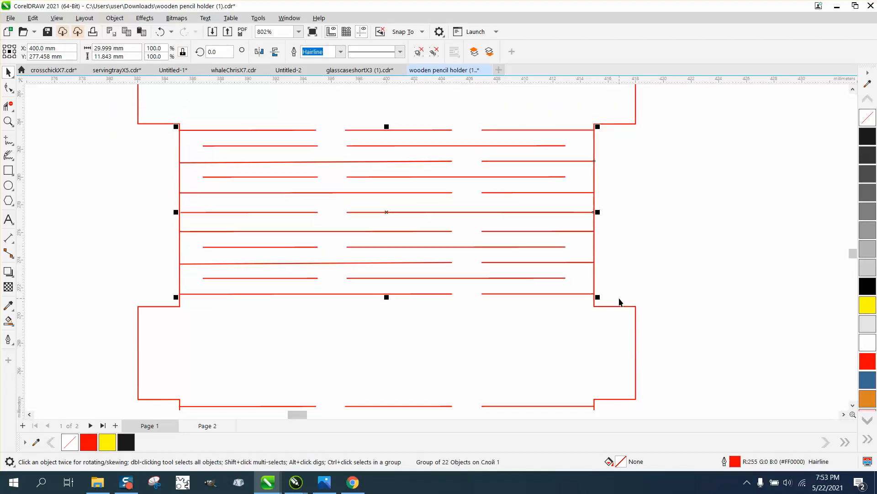
key("Down")
key("Down")
key("Down")
Step: Nudge the second slit group from the top up to Y 317.102 mm between its tabs
scroll(440, 315, "down", 4)
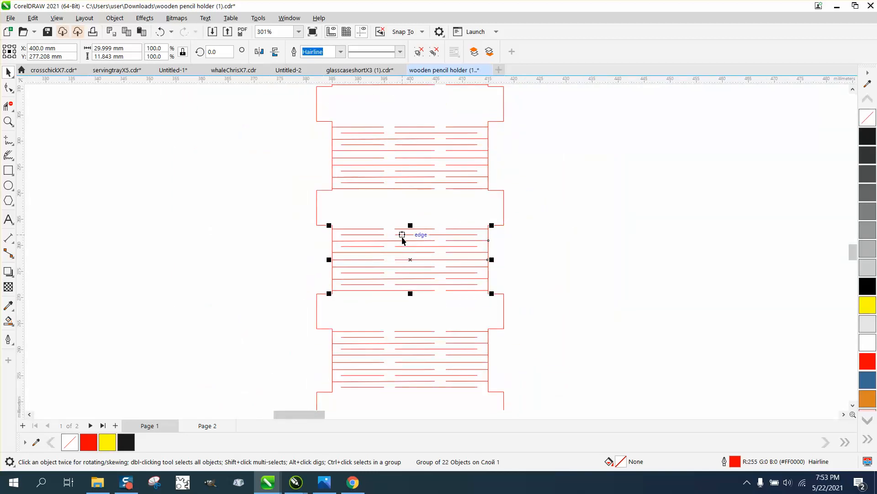
scroll(413, 239, "down", 2)
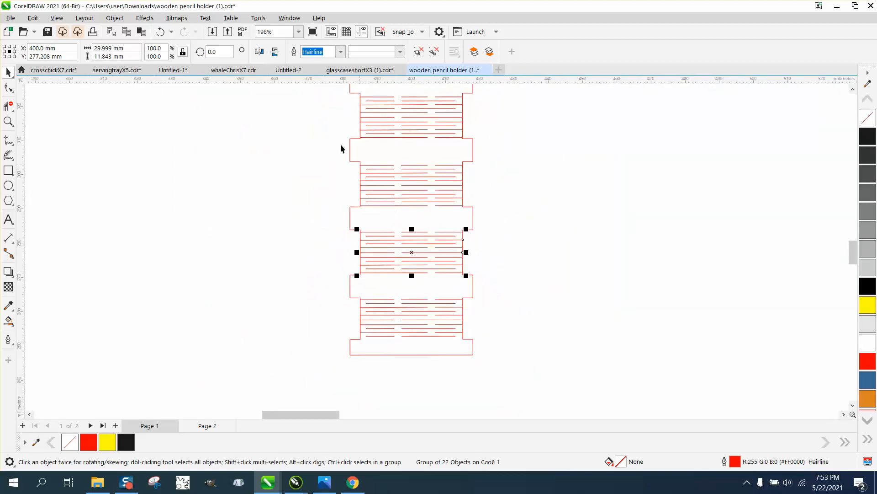
key("z")
left_click_drag(341, 94, 482, 148)
left_click(9, 72)
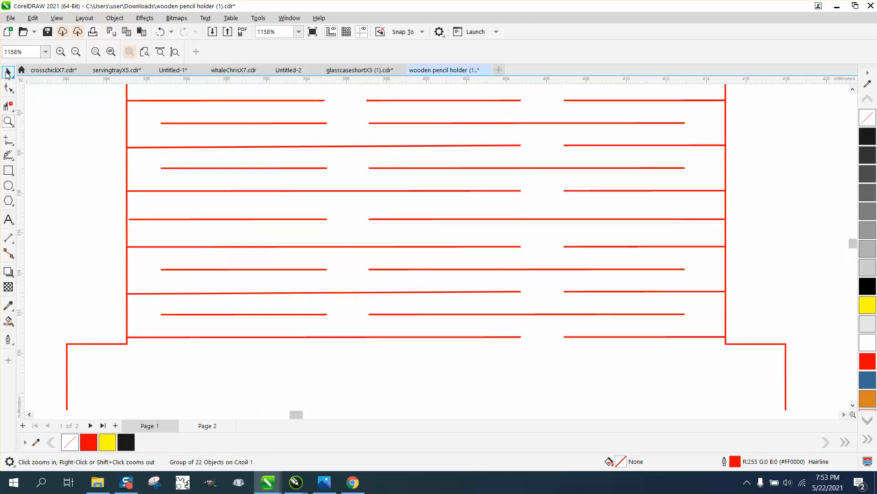
scroll(96, 135, "down", 1)
scroll(101, 130, "down", 1)
left_click_drag(83, 97, 578, 306)
key("Up")
key("Up")
key("Up")
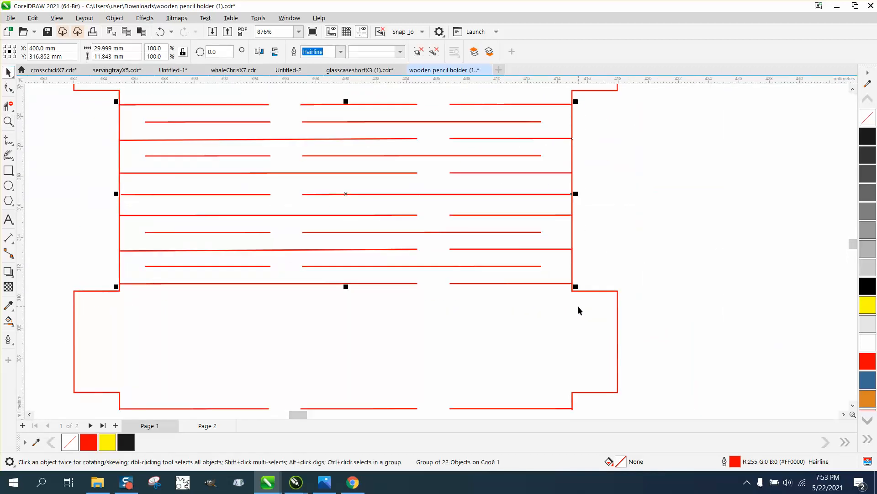
key("Up")
Step: Group the hinge strip's outline together with all five of its slit sets
scroll(578, 305, "down", 6)
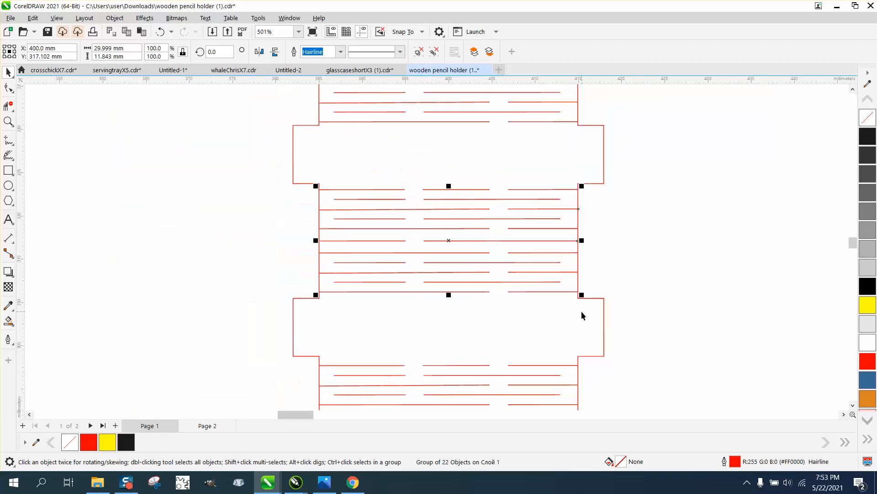
scroll(582, 311, "down", 4)
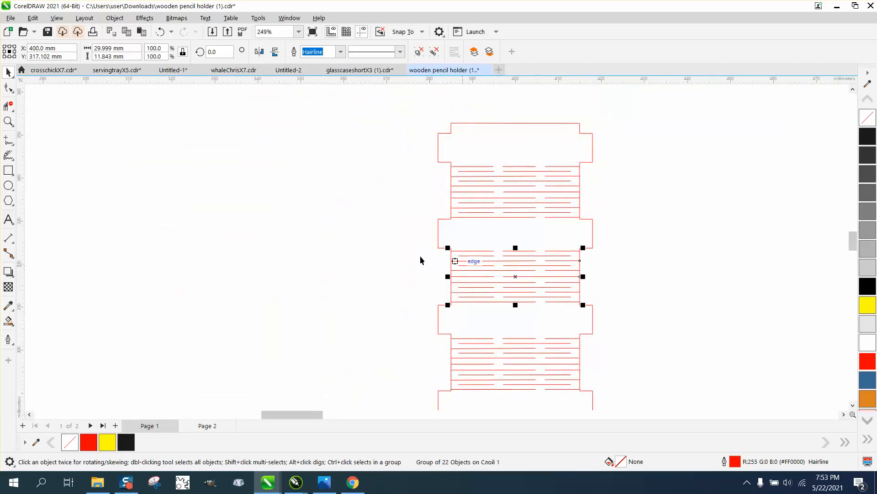
left_click(331, 203)
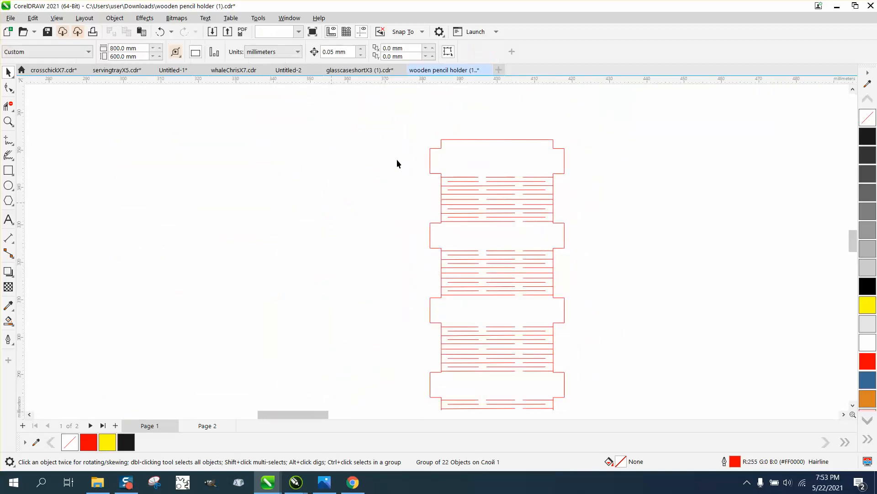
scroll(406, 151, "down", 4)
left_click_drag(470, 310, 567, 404)
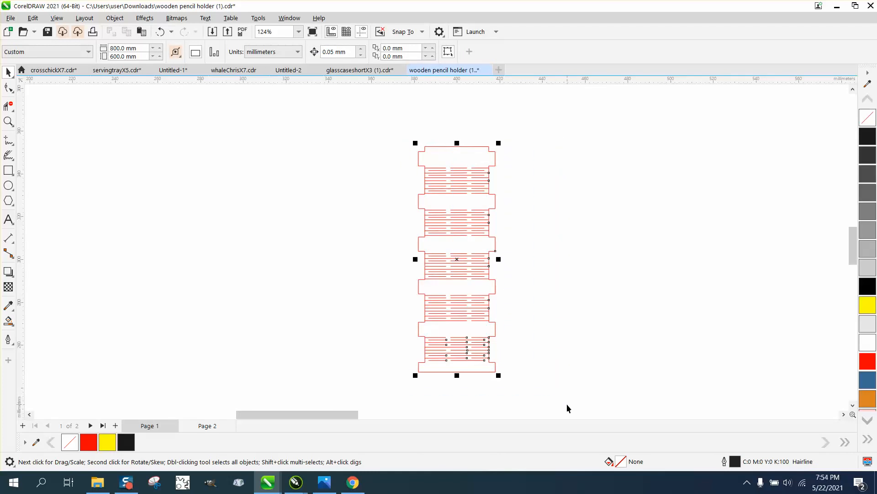
key("ctrl+g")
Step: Examine the separate 32-line slit pattern lying outside the page near the butterfly panels
scroll(544, 319, "down", 11)
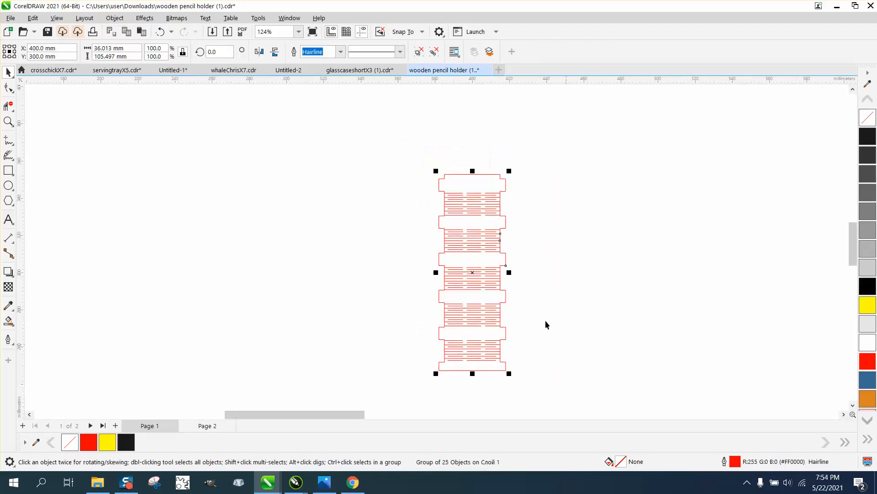
scroll(474, 250, "down", 3)
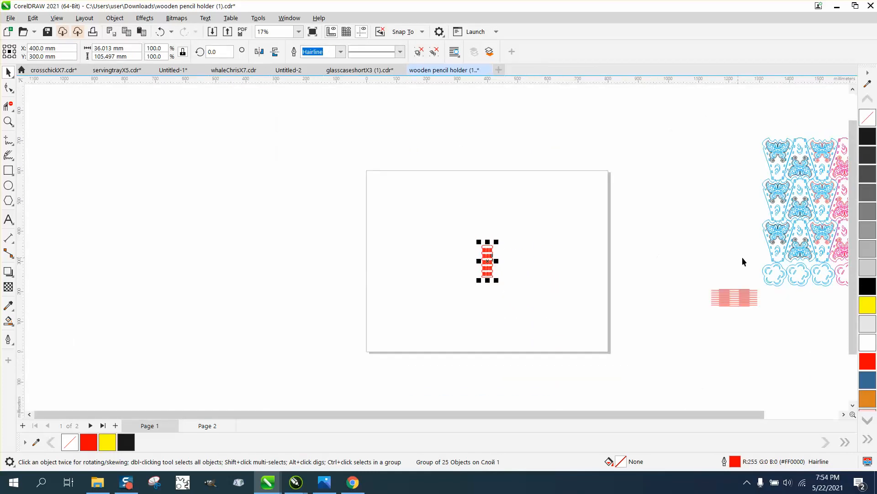
left_click_drag(710, 286, 770, 323)
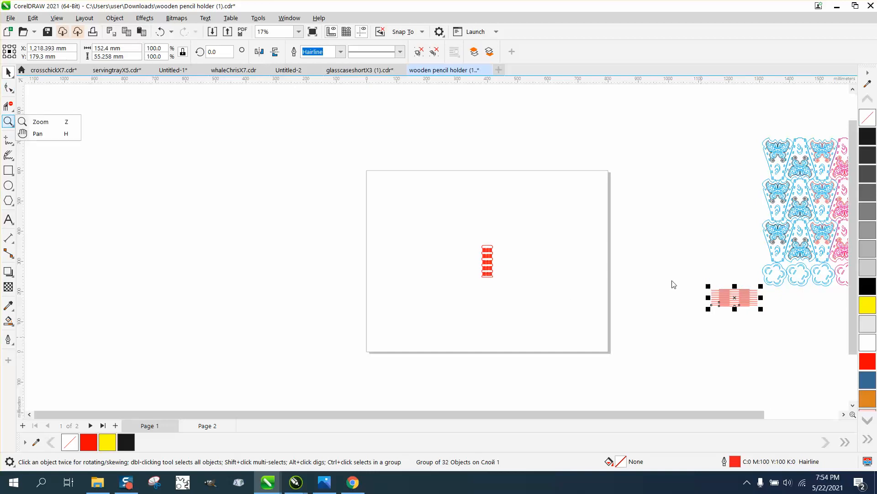
left_click(33, 121)
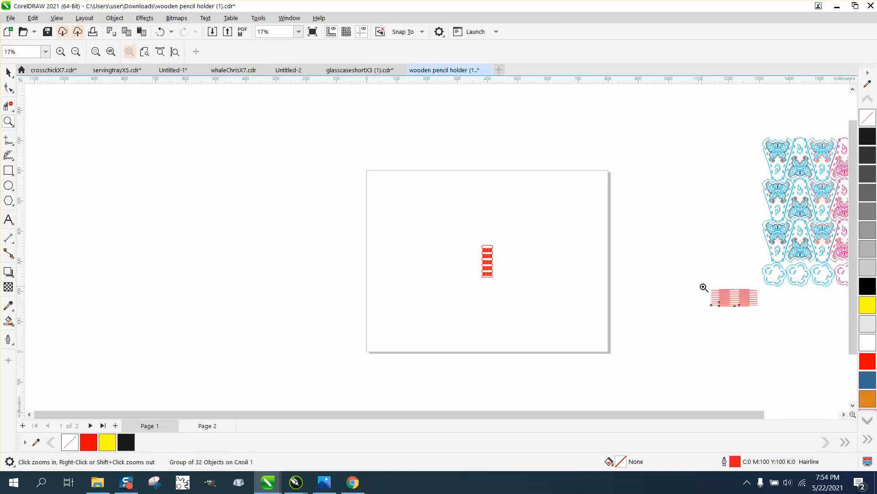
left_click_drag(704, 287, 772, 319)
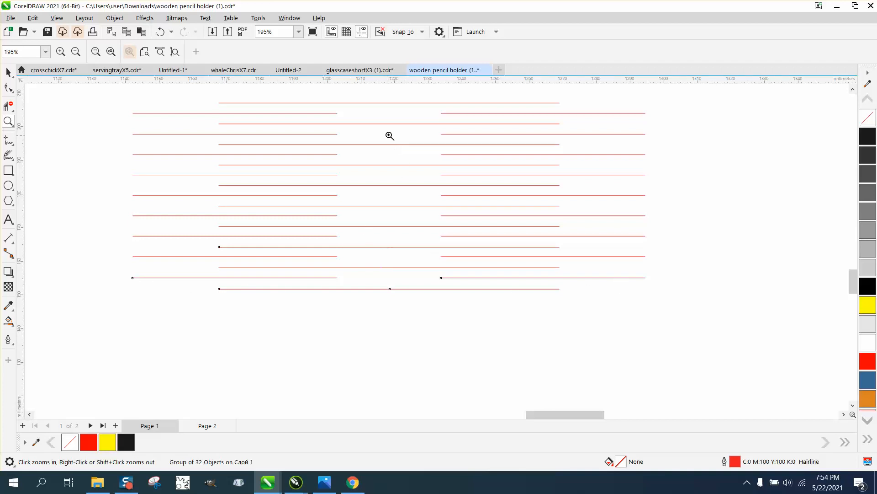
scroll(390, 186, "down", 5)
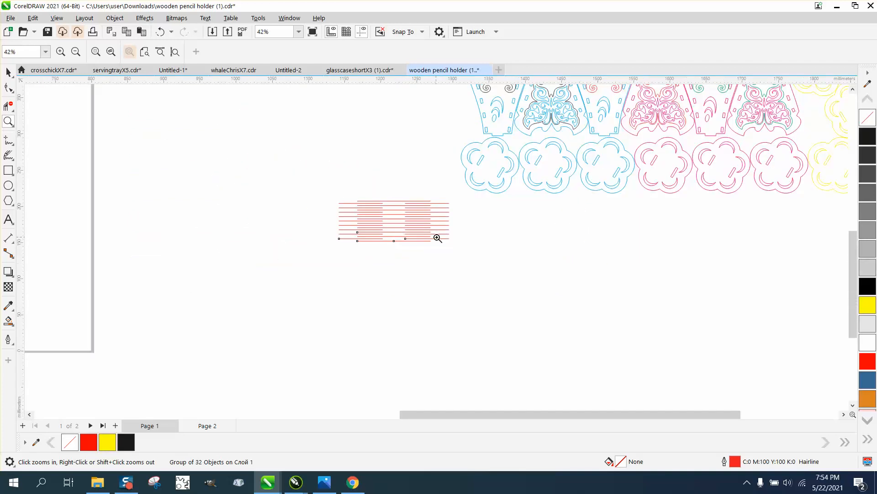
Step: Delete the old yellow and dark blue hinge strip blocks beside the butterfly panels
scroll(438, 238, "down", 3)
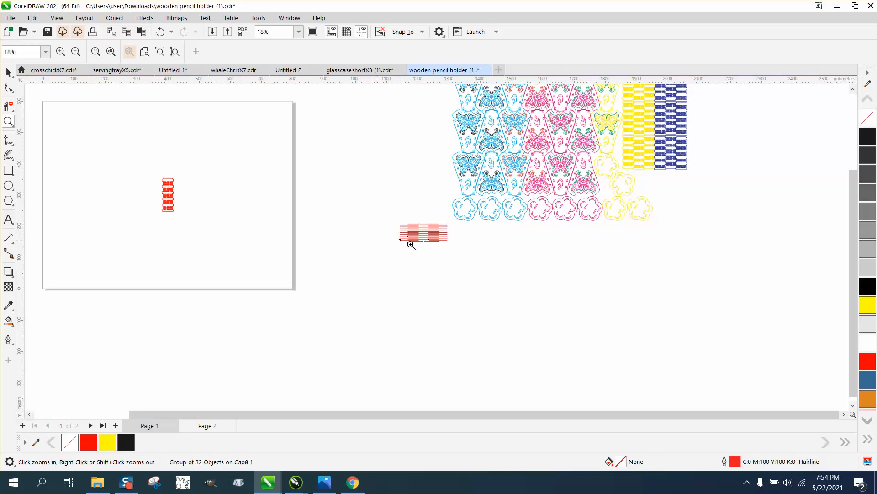
scroll(594, 261, "down", 1)
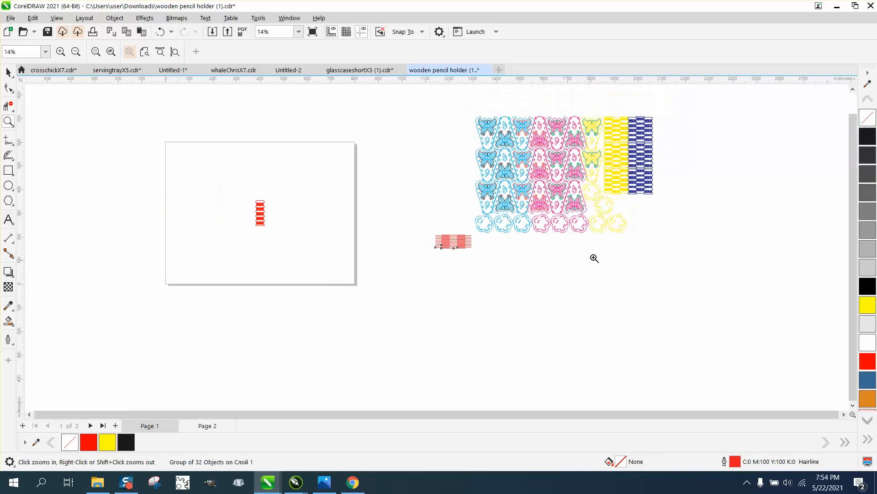
left_click(8, 71)
left_click_drag(605, 110, 660, 199)
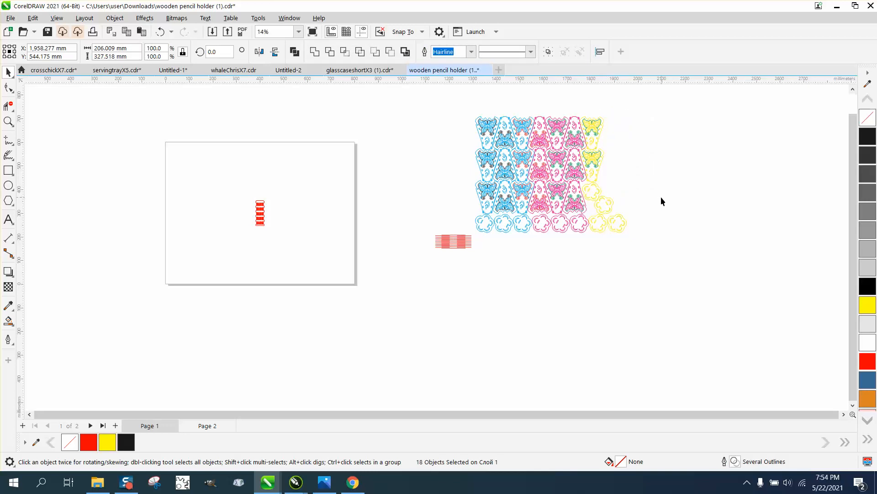
left_click(661, 197)
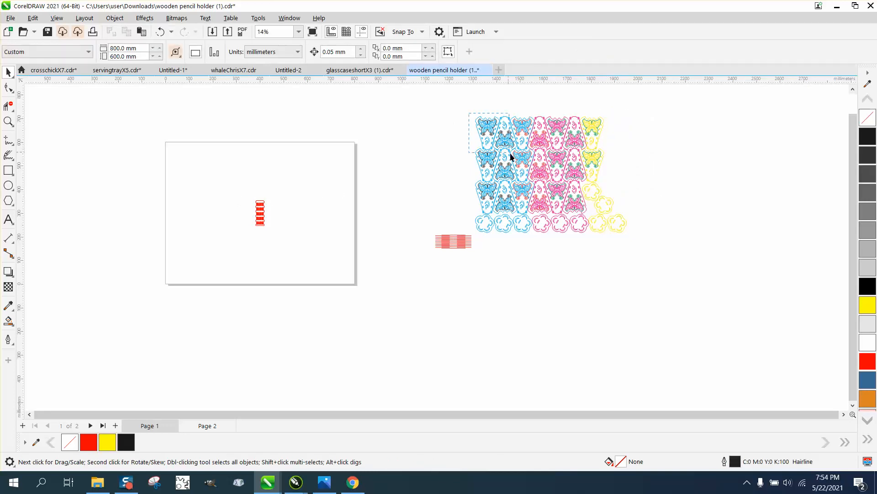
Step: Lay out the first two blue butterfly panels, the finished hinge strip and one yellow flower base in a row along the page's upper edge
left_click_drag(510, 157, 188, 167)
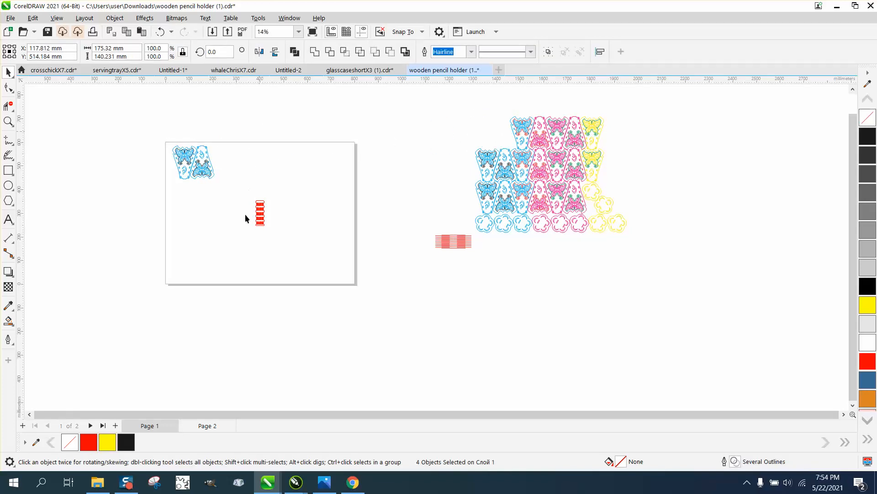
left_click(301, 230)
mouse_move(249, 191)
left_mouse_down()
mouse_move(286, 229)
mouse_move(233, 165)
left_mouse_up()
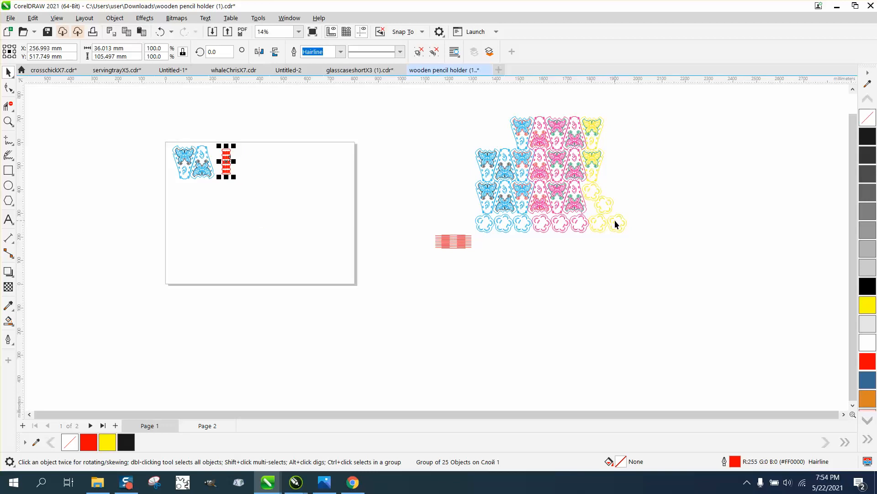
left_click_drag(615, 220, 244, 164)
Step: Place a vertically mirrored copy of the hinge strip between the original and the butterfly panels, nesting its tabs against the original's
left_click(8, 121)
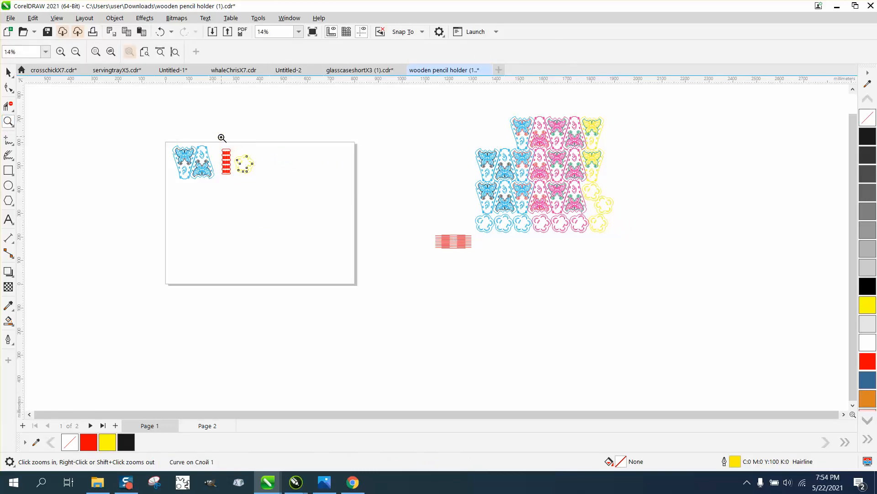
left_click_drag(221, 137, 283, 202)
left_click(8, 72)
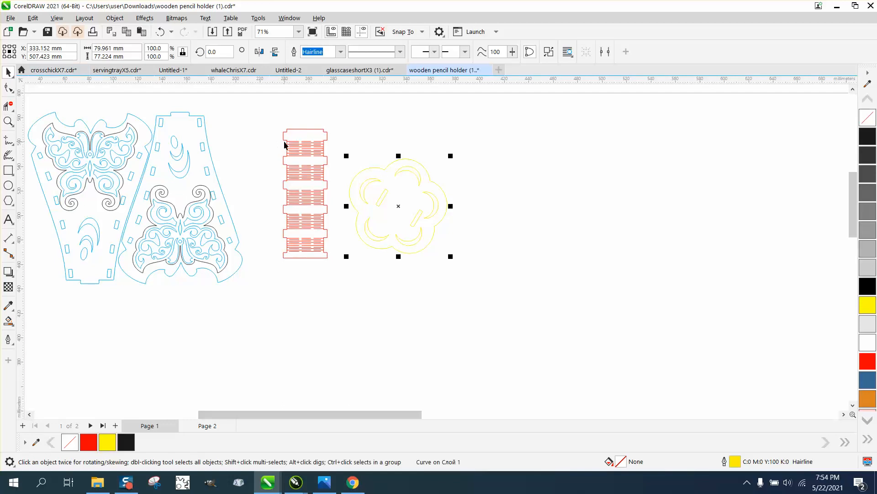
left_click(304, 154)
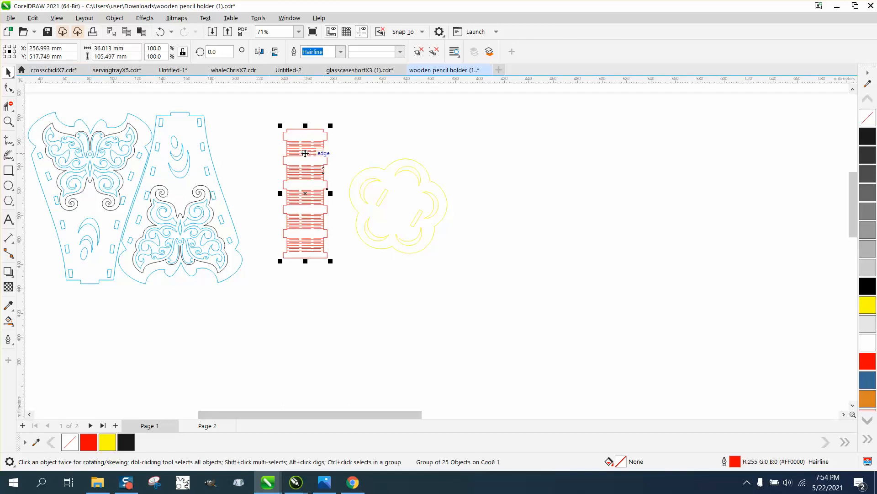
scroll(305, 153, "up", 1)
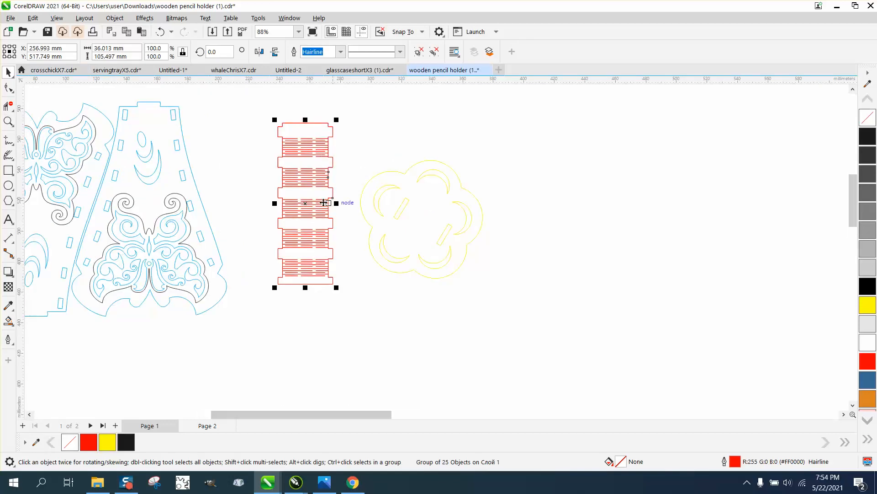
left_click_drag(295, 201, 241, 196)
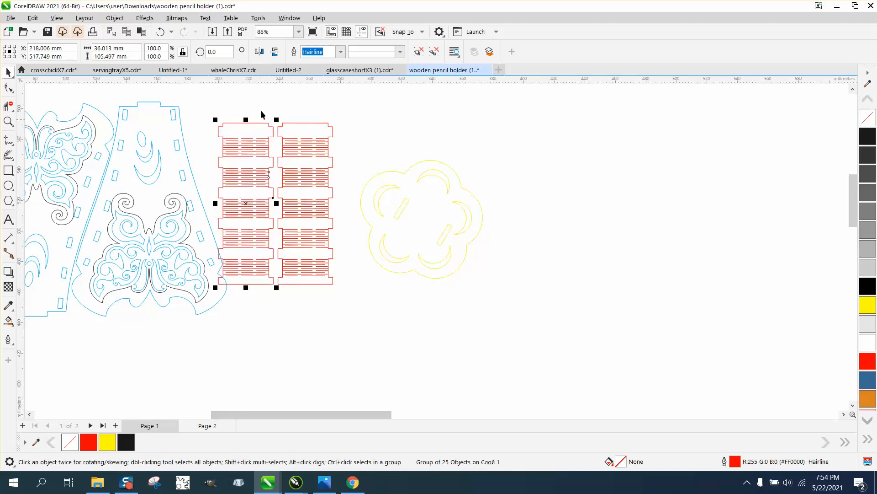
left_click(275, 53)
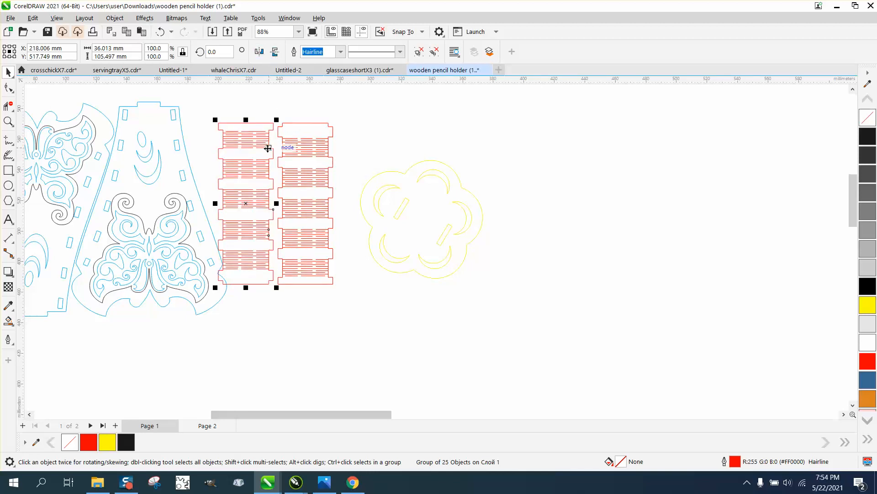
left_click_drag(264, 151, 269, 142)
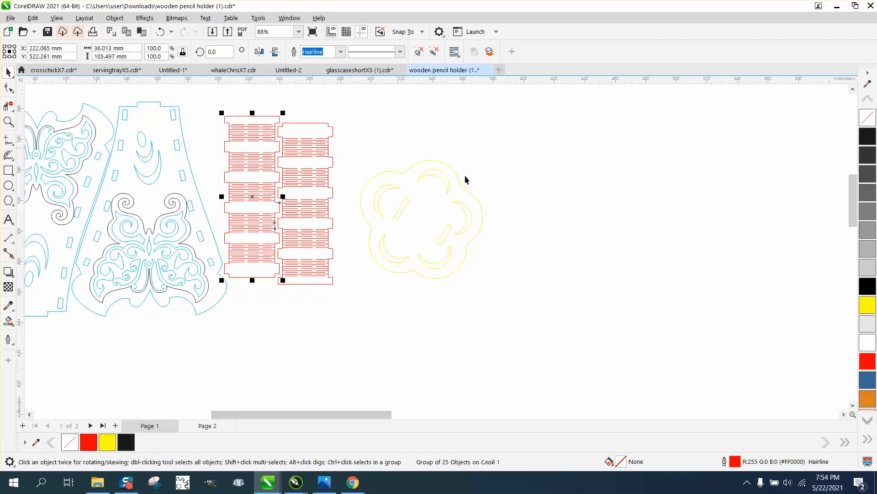
Step: Move the flower base up level with the hinge strips and change its outline from yellow to red
left_click(426, 179)
left_click_drag(427, 172, 418, 123)
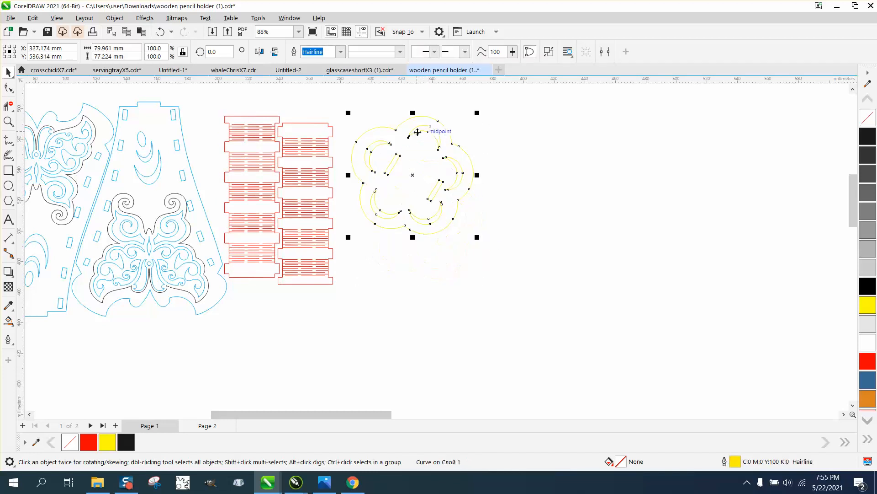
right_click(869, 361)
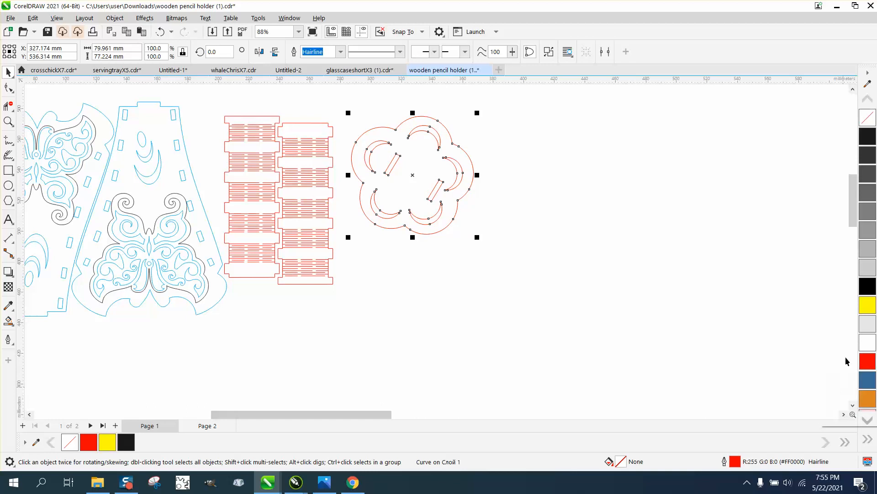
left_click(607, 325)
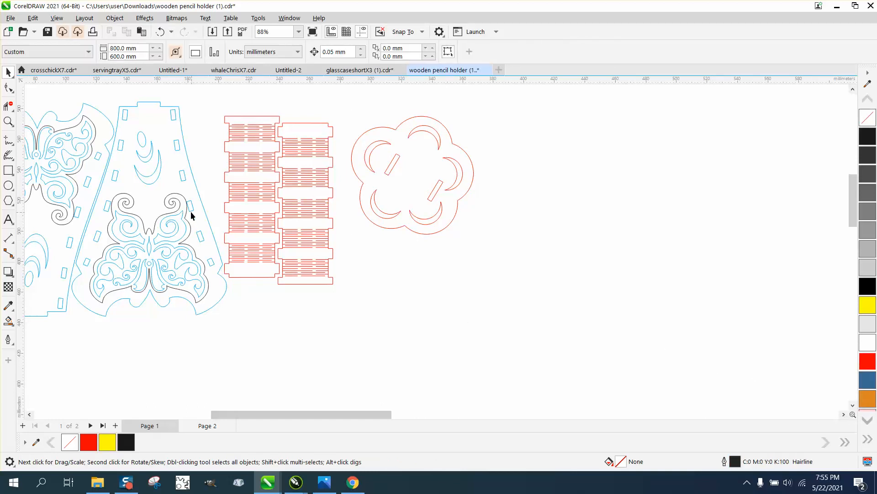
Step: Try shifting the first panel's blue curve off its black butterfly outline, and undo the shift
scroll(284, 241, "down", 1)
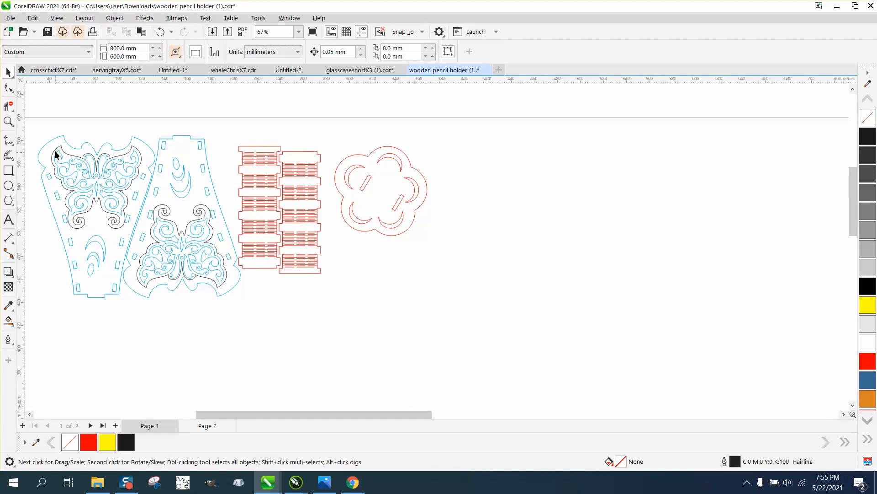
left_click(8, 121)
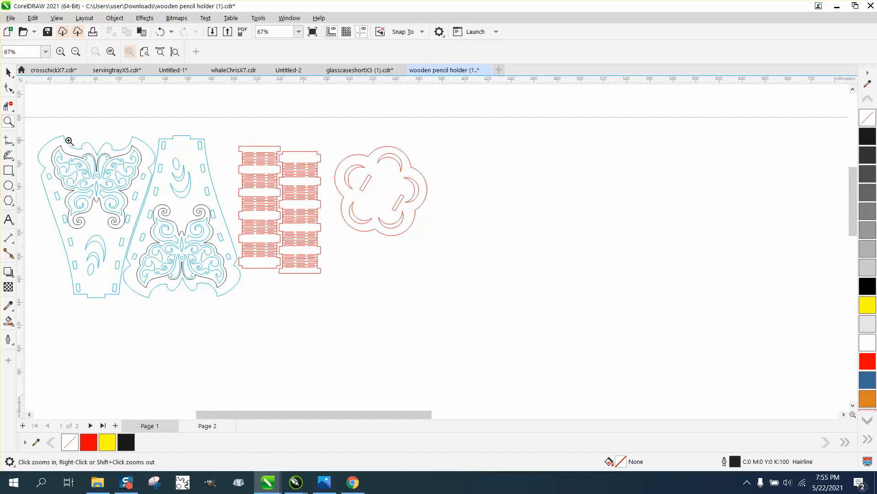
double_click(9, 122)
scroll(228, 207, "down", 4)
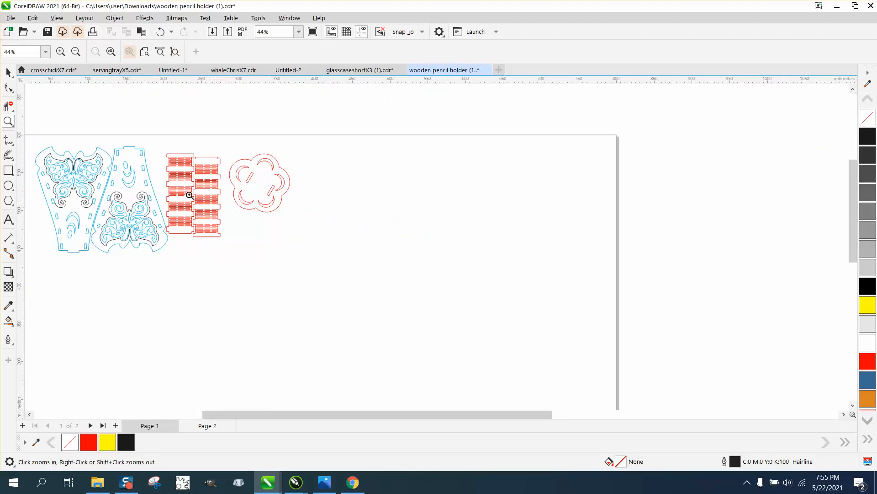
left_click_drag(32, 134, 190, 224)
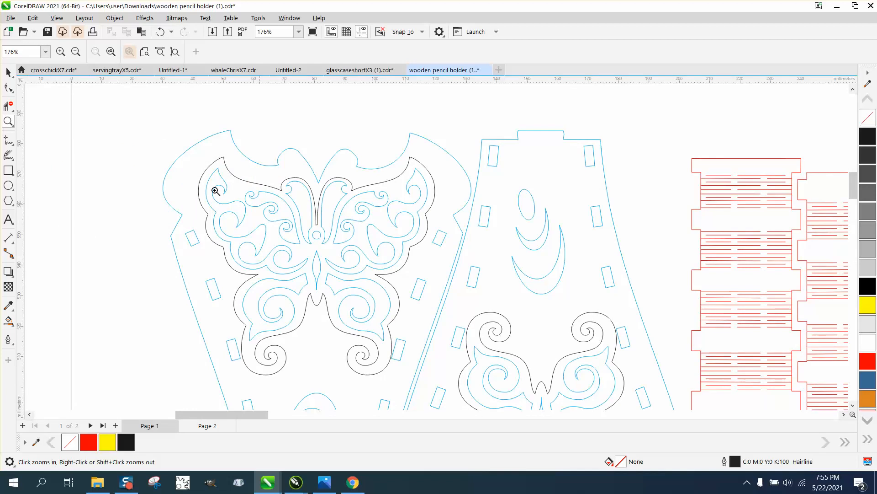
left_click(8, 72)
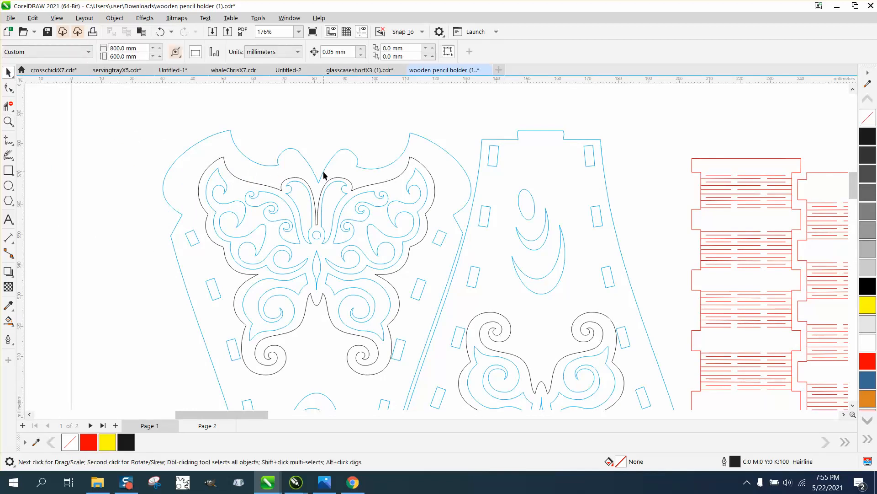
left_click_drag(323, 171, 314, 163)
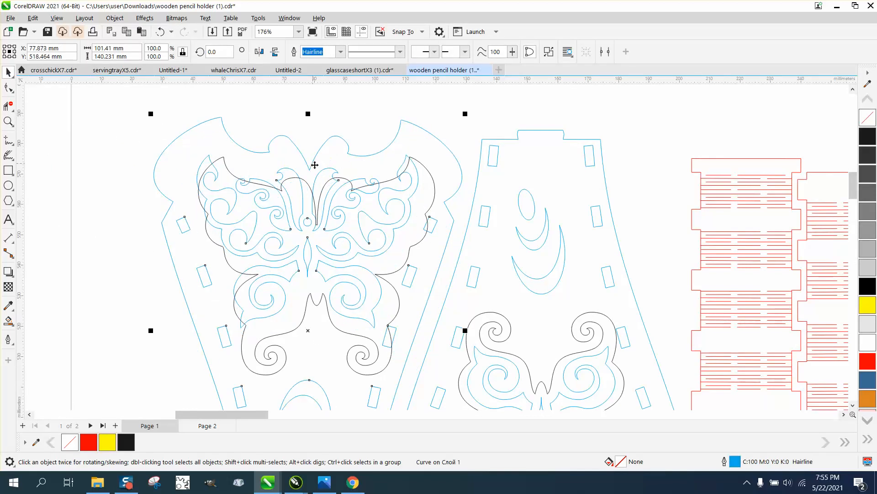
scroll(261, 150, "down", 1)
scroll(261, 150, "down", 1)
left_click(160, 31)
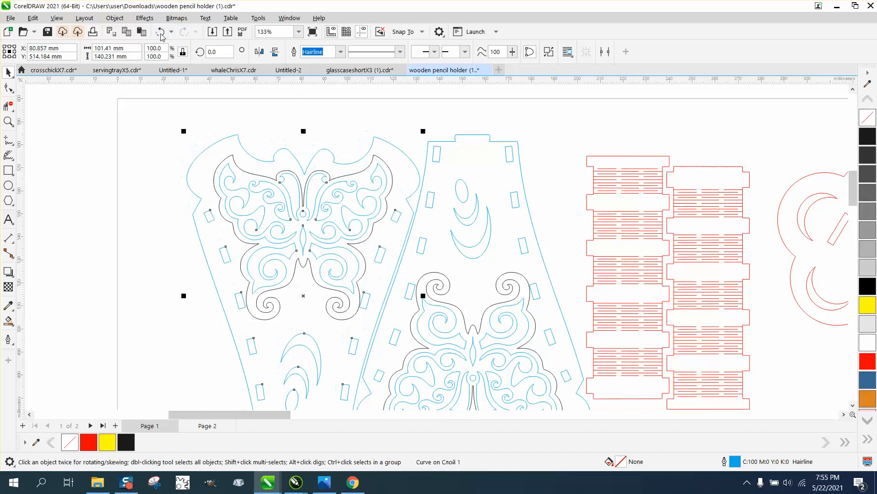
left_click(334, 122)
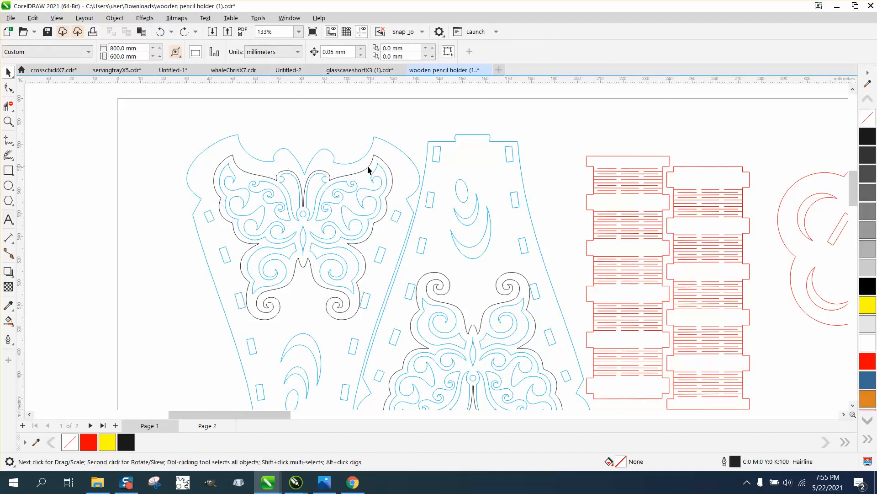
Step: Change the light blue cut curves of both butterfly panels to a red outline
scroll(360, 167, "down", 1)
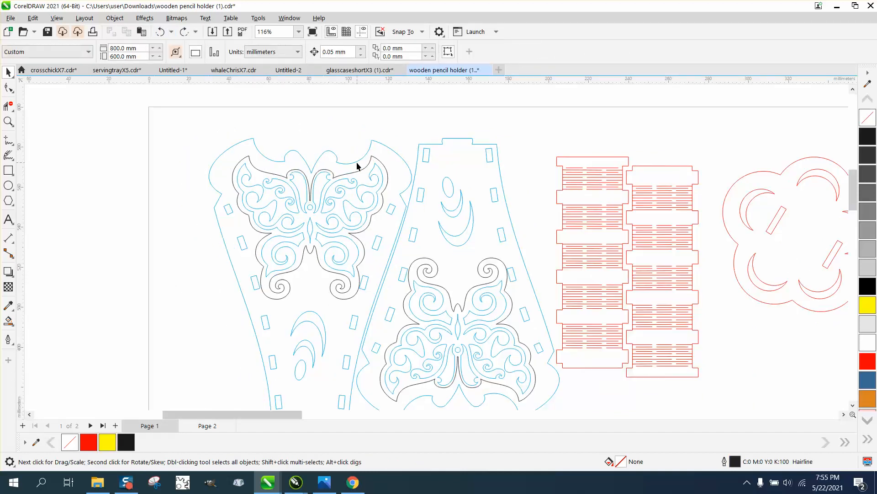
left_click(9, 121)
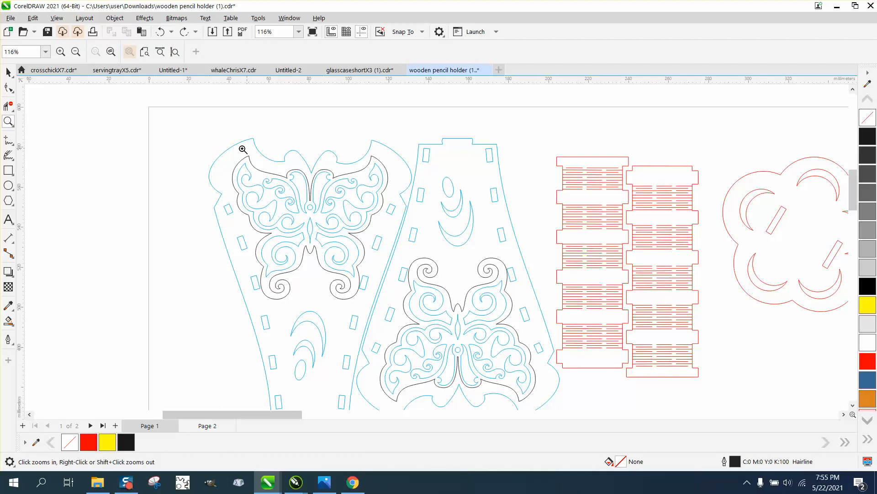
left_click_drag(243, 149, 273, 180)
scroll(268, 176, "down", 16)
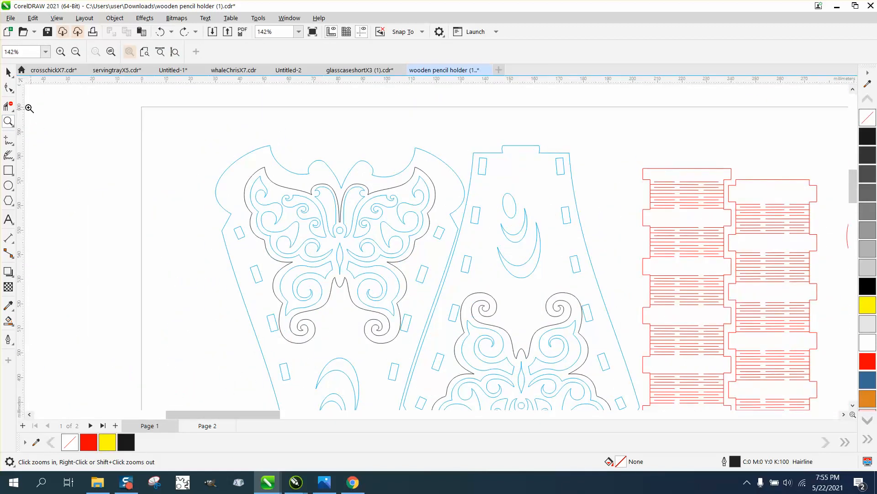
left_click(8, 72)
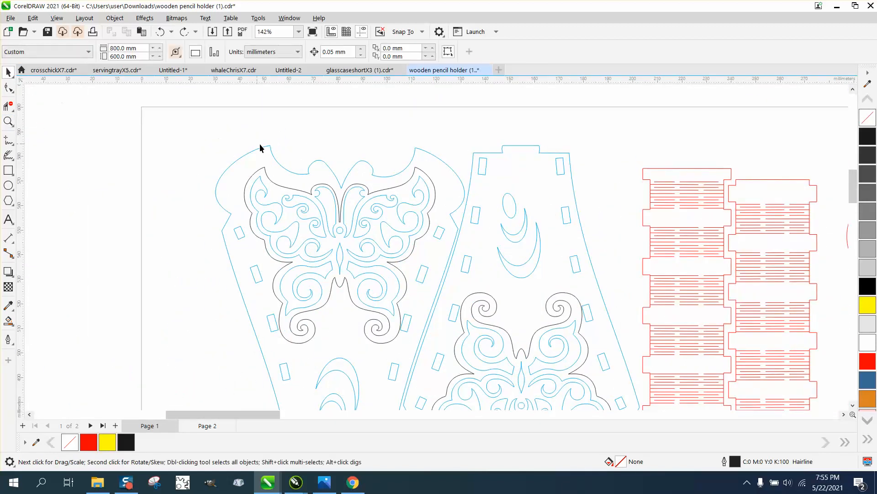
left_click(276, 161)
right_click(869, 364)
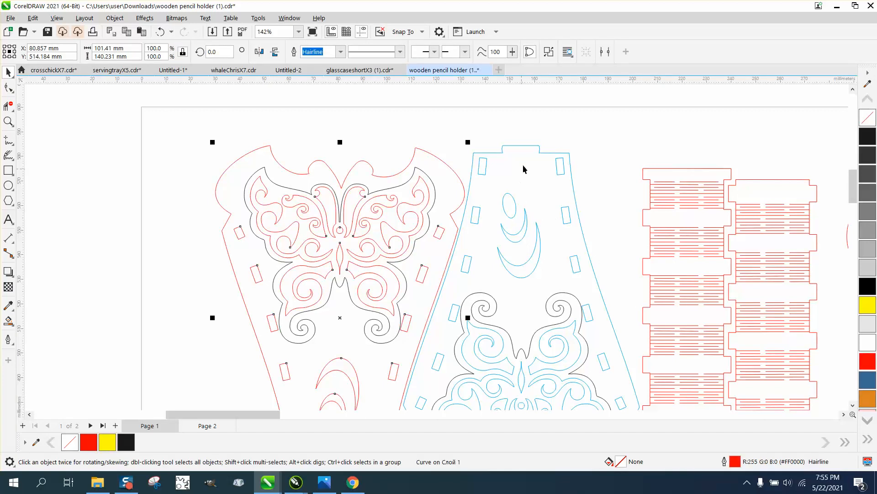
left_click(531, 149)
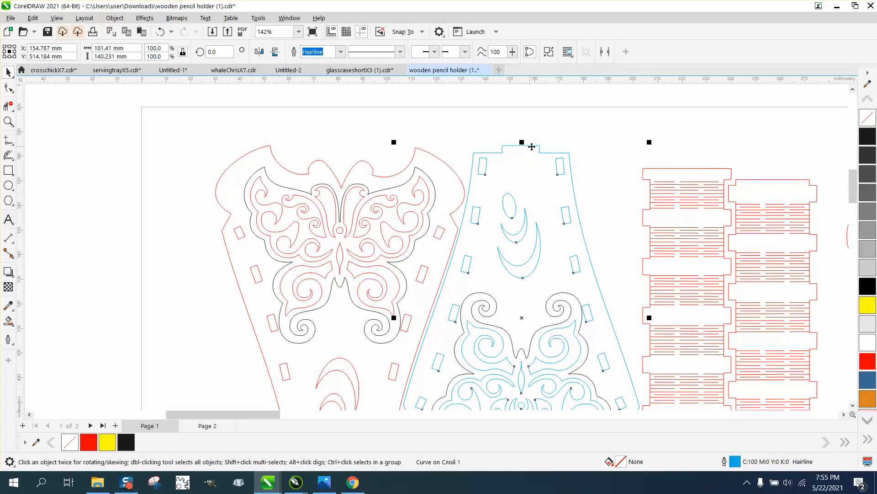
right_click(870, 364)
Step: Change the black butterfly contours on both panels to a blue outline, #396A96
left_click(577, 301)
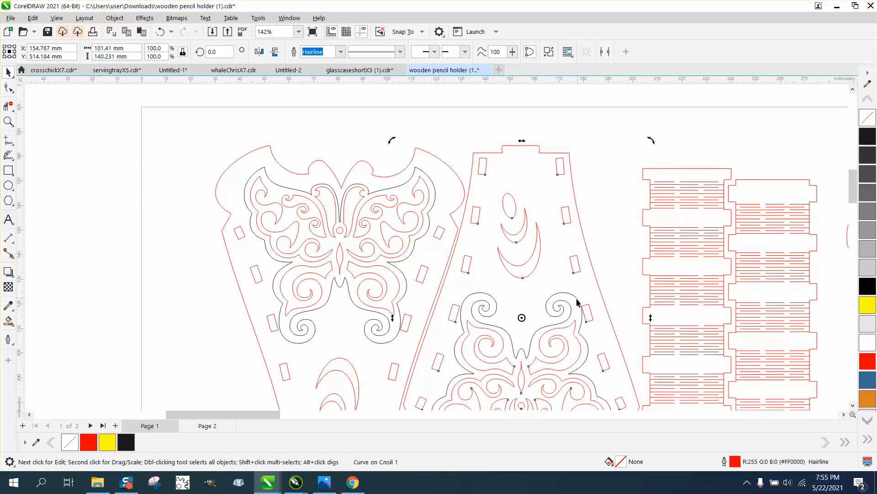
left_click(574, 301)
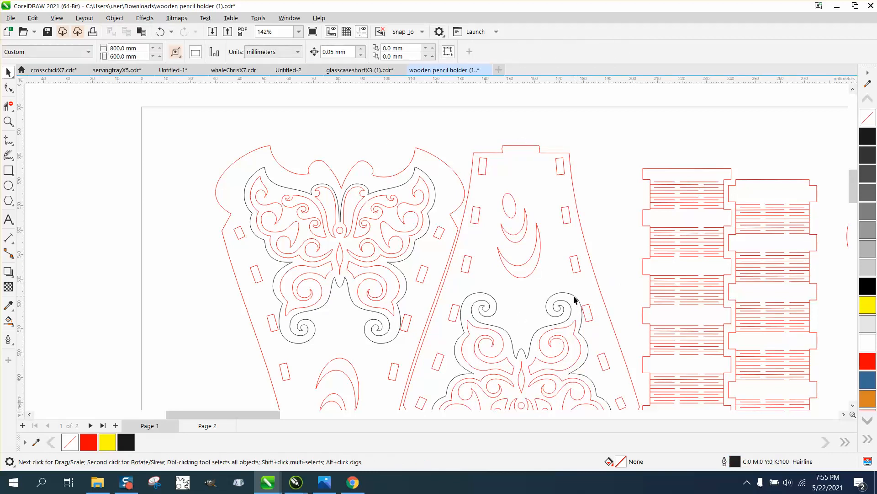
left_click(574, 296)
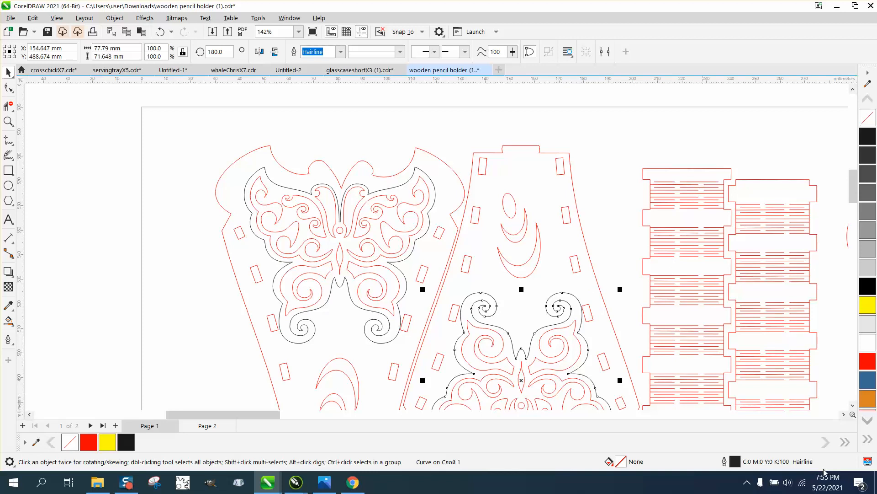
right_click(870, 382)
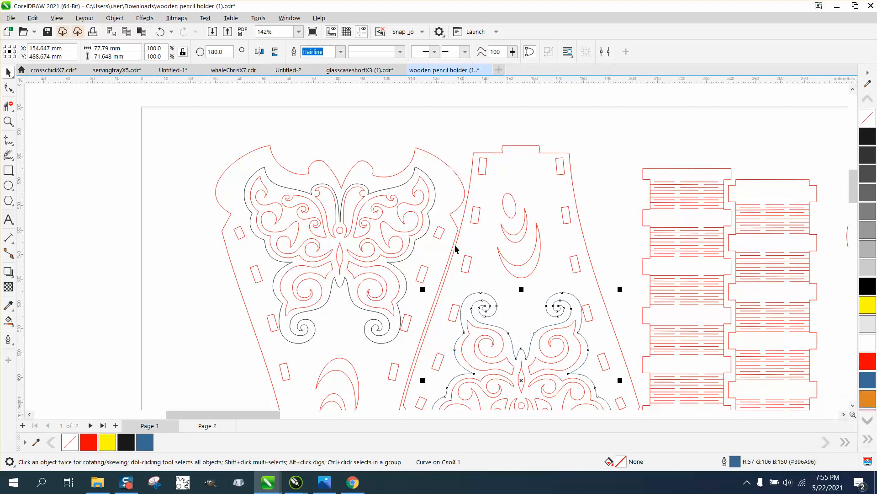
left_click(435, 205)
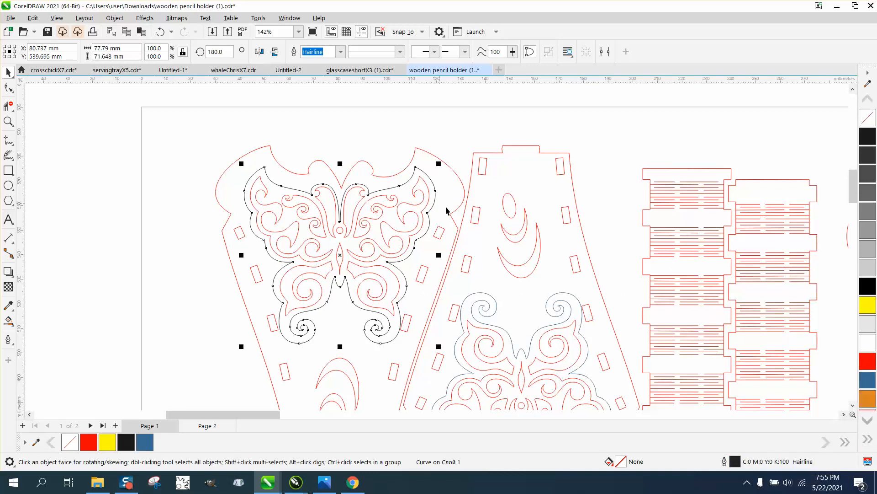
right_click(870, 379)
scroll(345, 208, "down", 2)
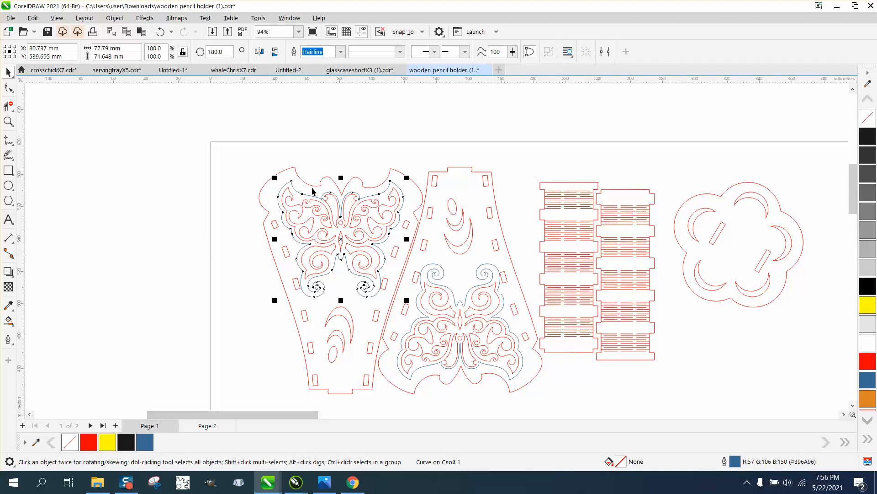
Step: Move both butterfly panels together into the upper-left corner of the page and select the pair
mouse_move(248, 159)
left_mouse_down()
mouse_move(564, 421)
mouse_move(562, 386)
left_mouse_up()
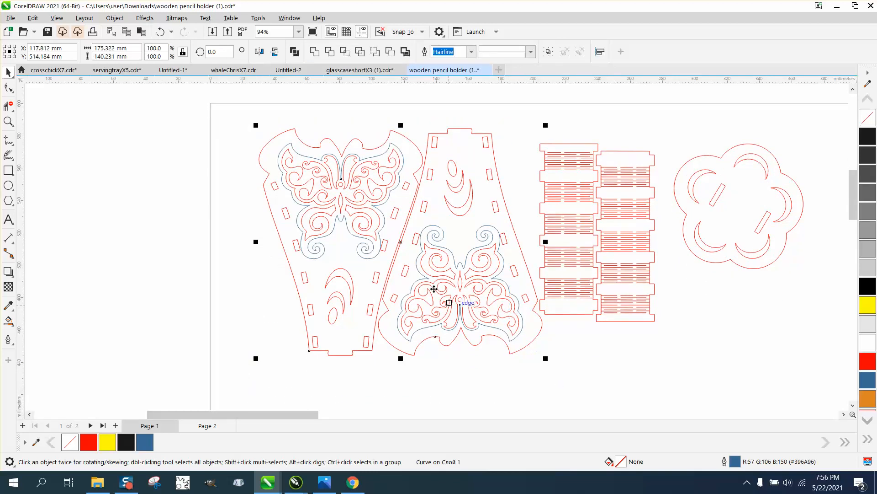
left_click_drag(400, 246, 356, 233)
left_click(138, 218)
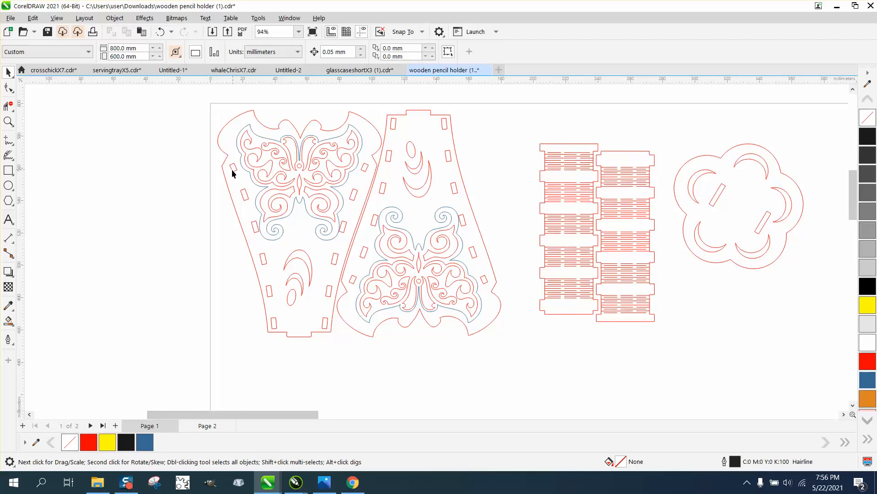
left_click(232, 173)
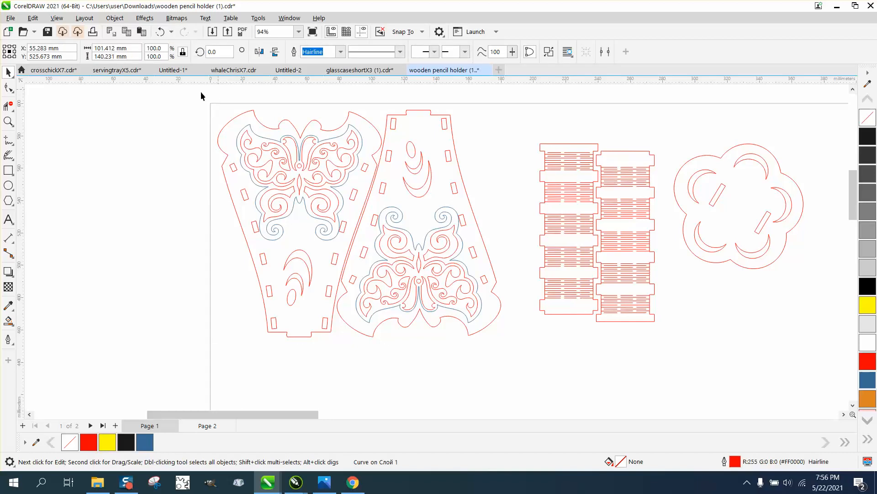
left_click_drag(201, 96, 541, 352)
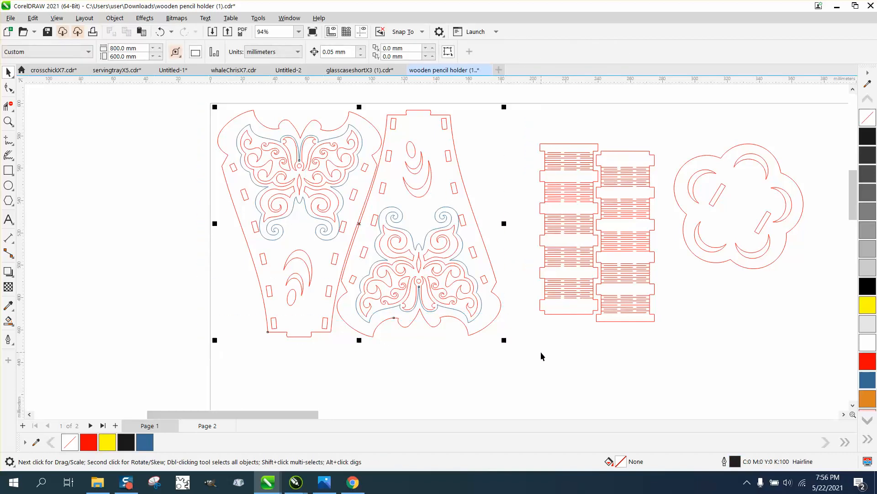
Step: Set the nudge distance to 180 mm and nudge the blue butterfly contours of both panels left by that distance
left_click(126, 91)
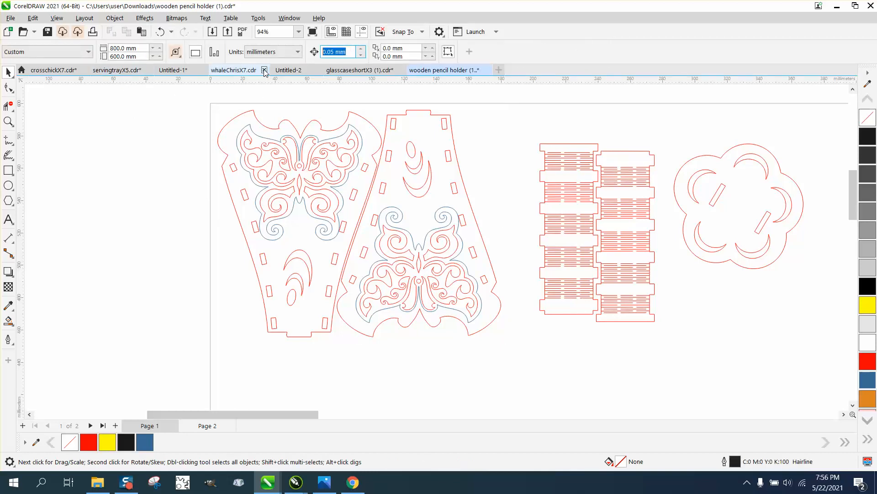
type("180")
key("Return")
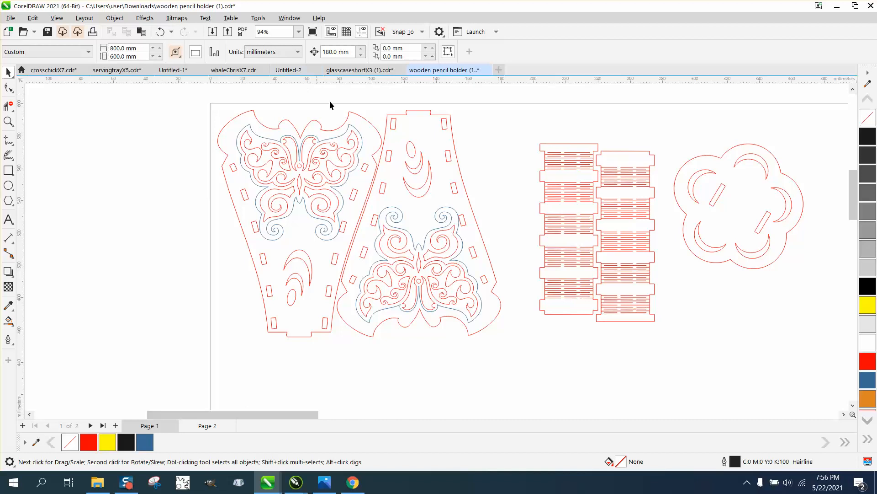
left_click(358, 134)
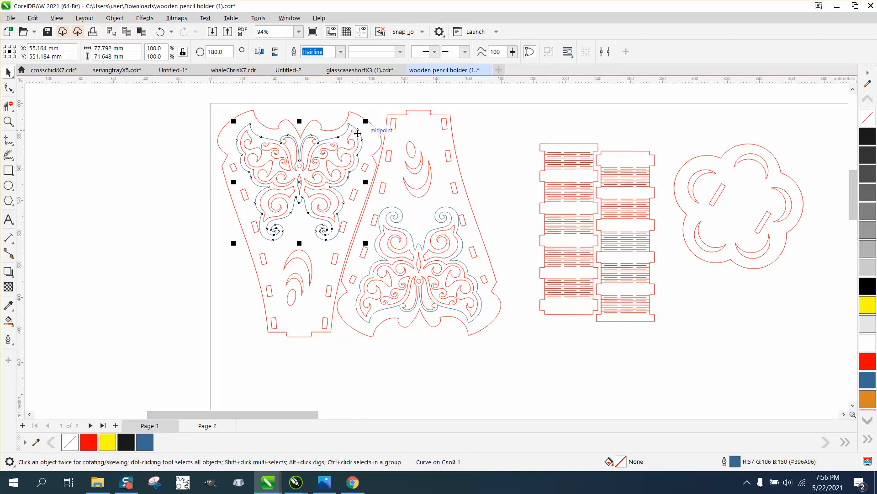
key("Left")
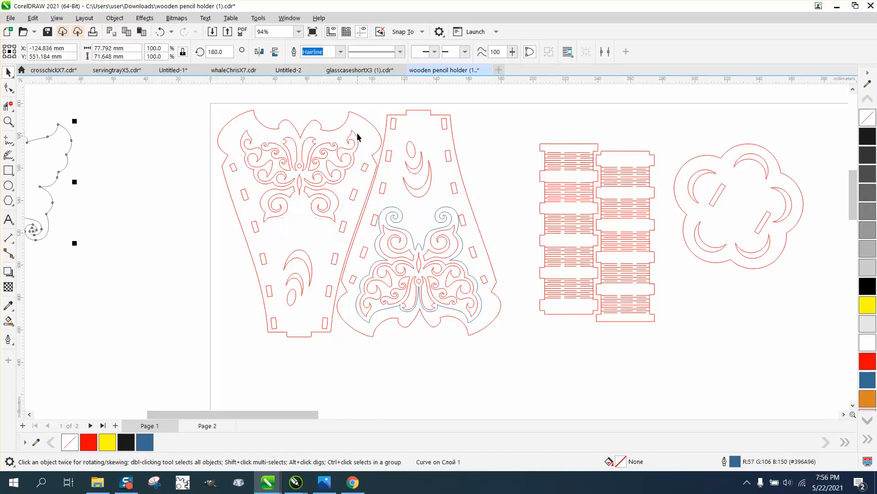
left_click(444, 213)
key("Left")
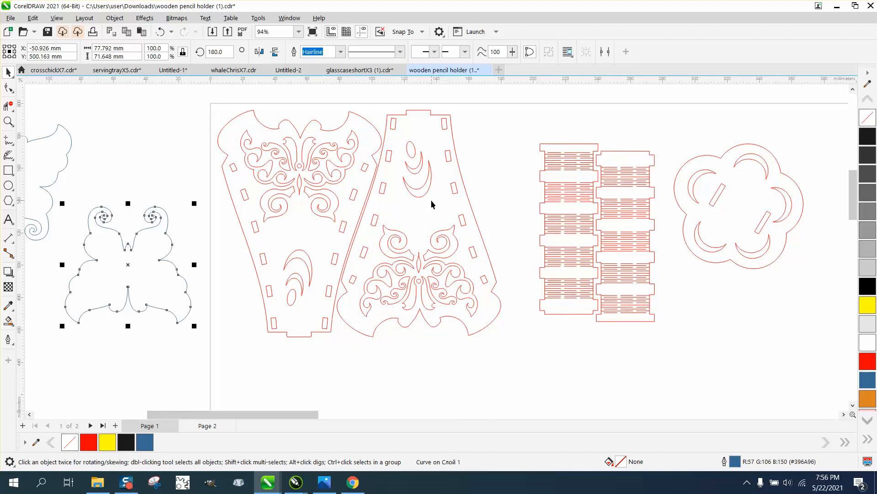
Step: Move the two hinge strips and the flower base up and closer to the butterfly panels
left_click_drag(541, 134, 681, 346)
left_click_drag(597, 231, 583, 205)
left_click_drag(679, 139, 807, 270)
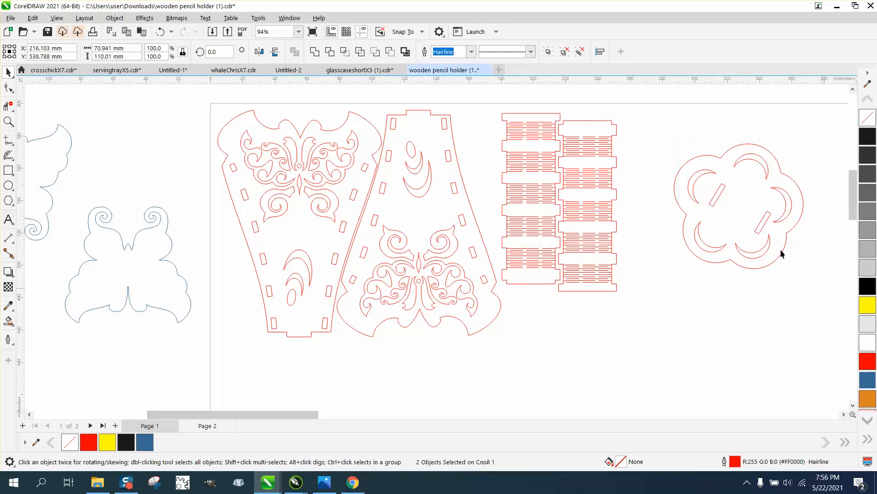
left_click_drag(741, 218, 706, 190)
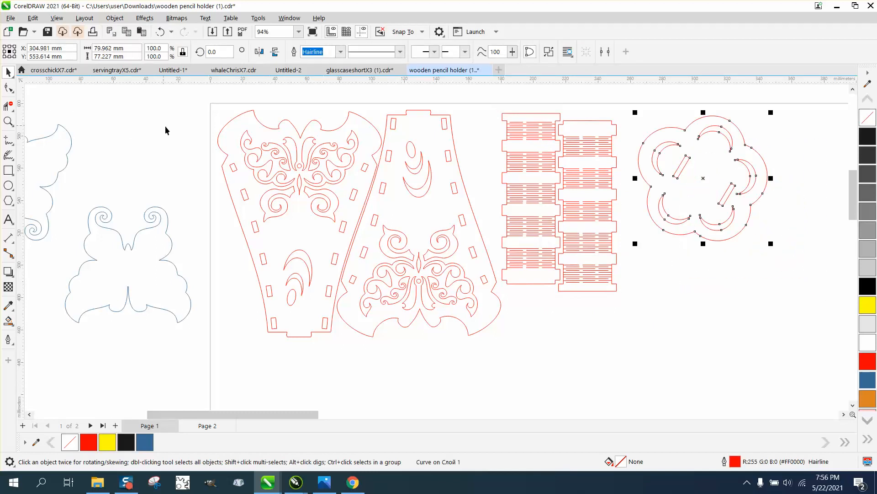
Step: Nudge all five red parts 180 mm up off the page and both blue butterfly contours 180 mm right onto it
left_click(230, 199)
scroll(356, 151, "down", 2)
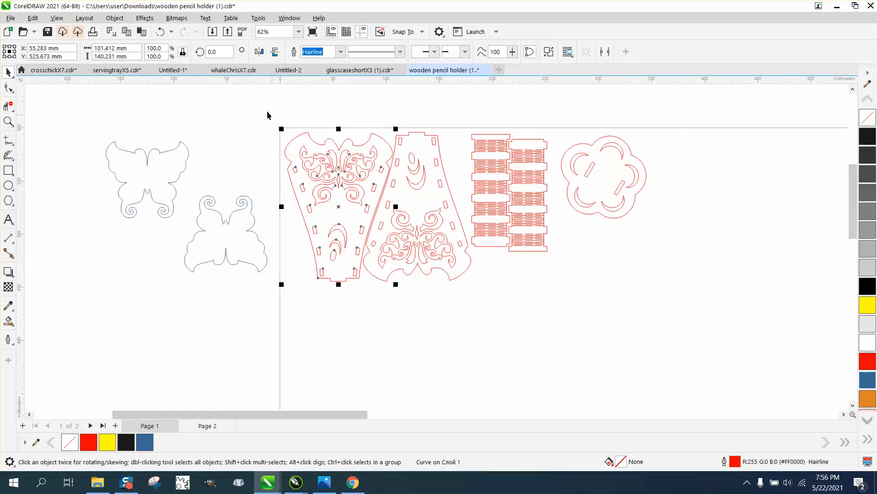
left_click_drag(268, 115, 672, 308)
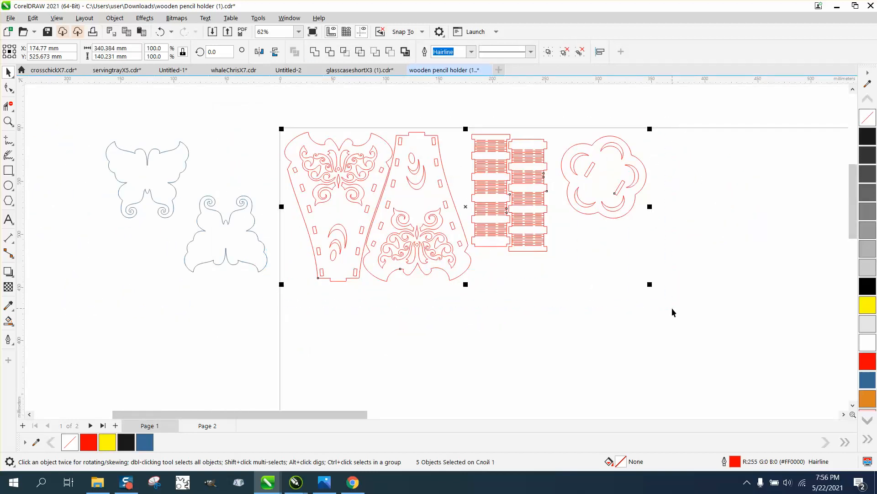
key("Up")
left_click_drag(66, 130, 312, 306)
key("Right")
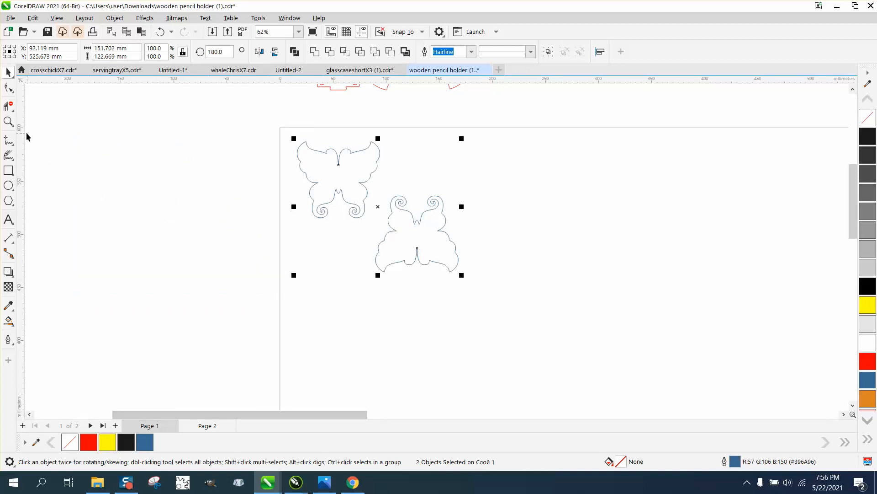
Step: Examine the blue butterfly contours, the tab on the second panel's narrow end and the hinge strips' cut lines up close
left_click(8, 121)
left_click_drag(277, 131, 490, 295)
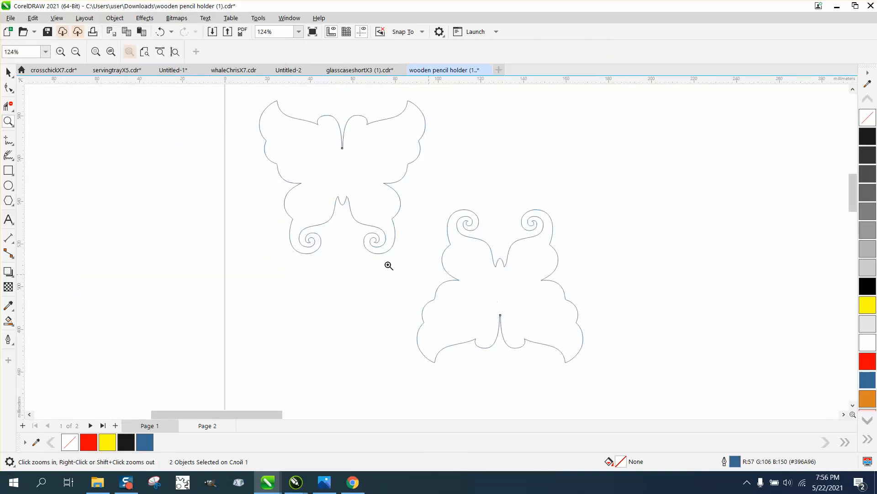
left_click(8, 72)
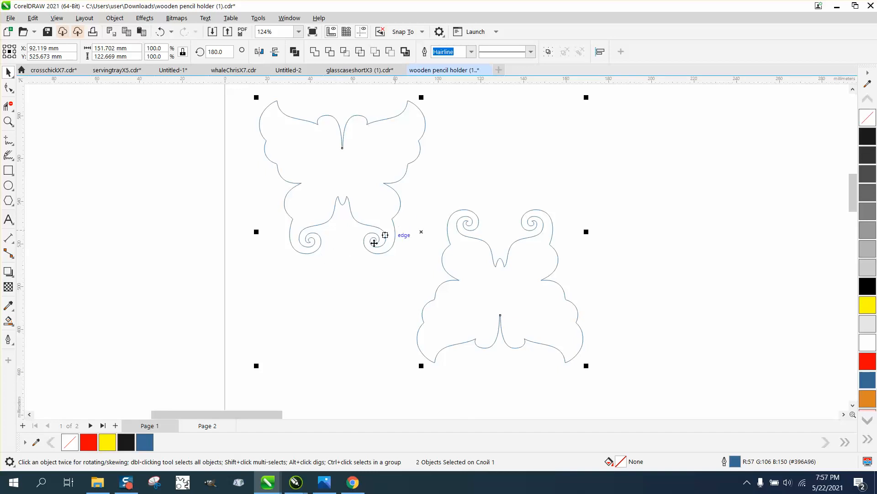
scroll(315, 247, "down", 1)
scroll(315, 247, "down", 8)
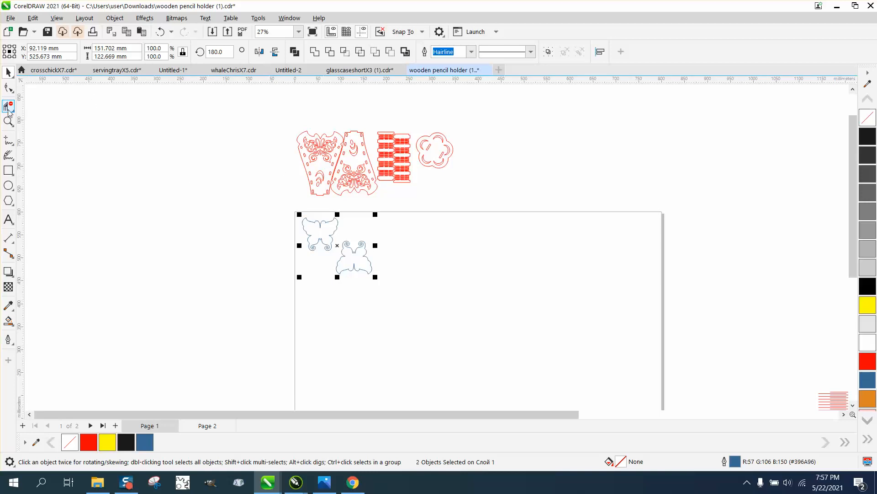
left_click(8, 121)
left_click_drag(359, 128, 391, 146)
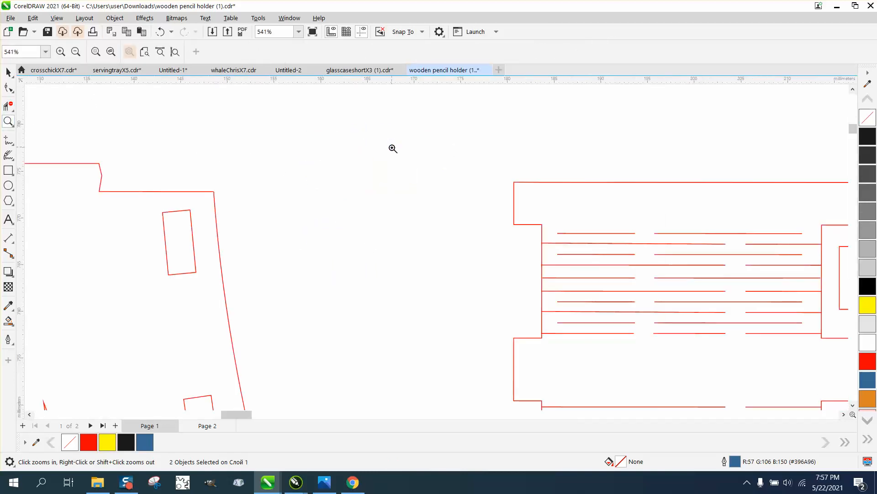
right_click(264, 198)
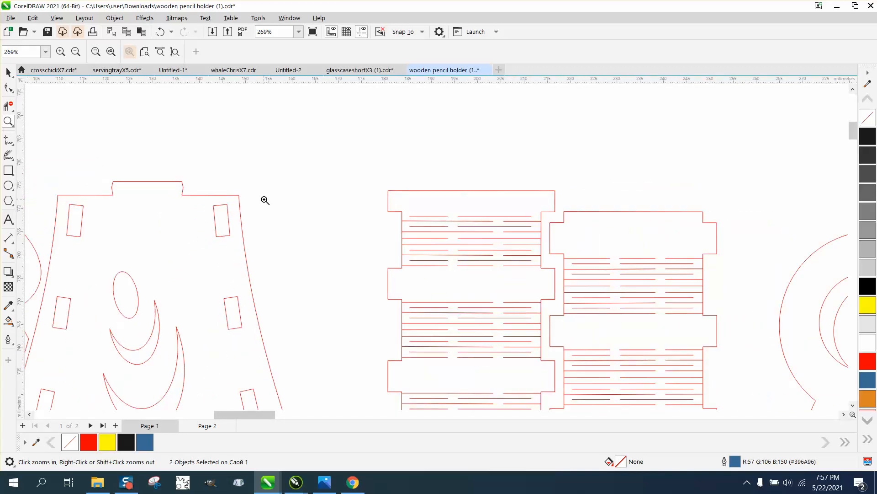
left_click_drag(98, 171, 203, 202)
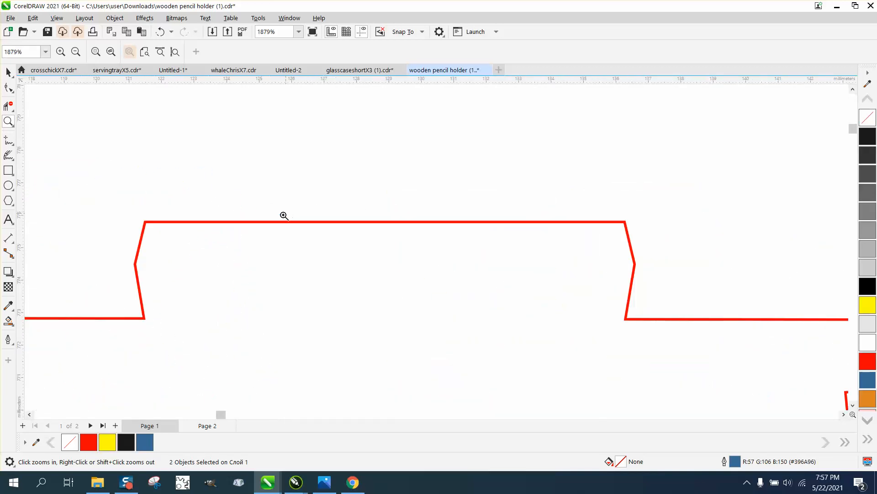
scroll(204, 225, "down", 5)
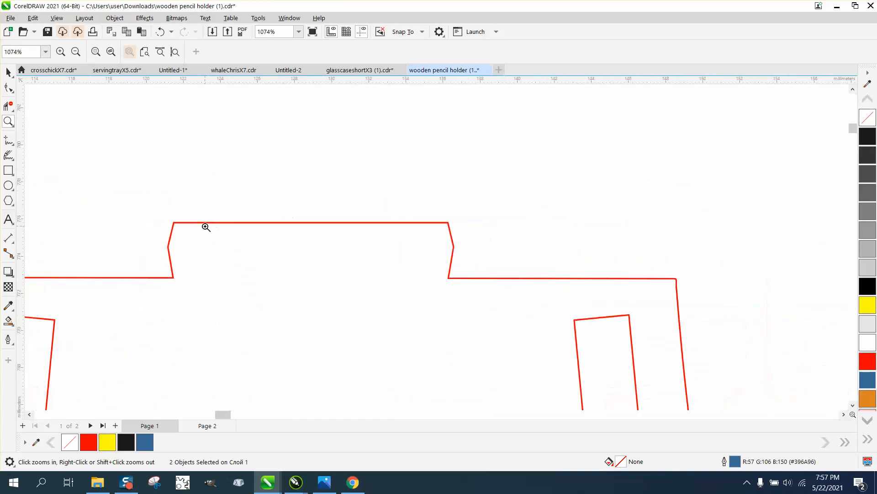
right_click(263, 221)
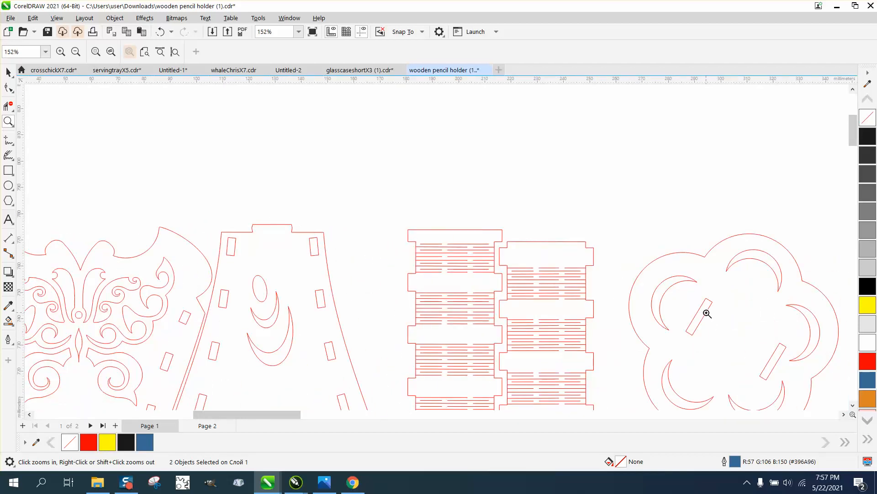
left_click_drag(239, 209, 325, 254)
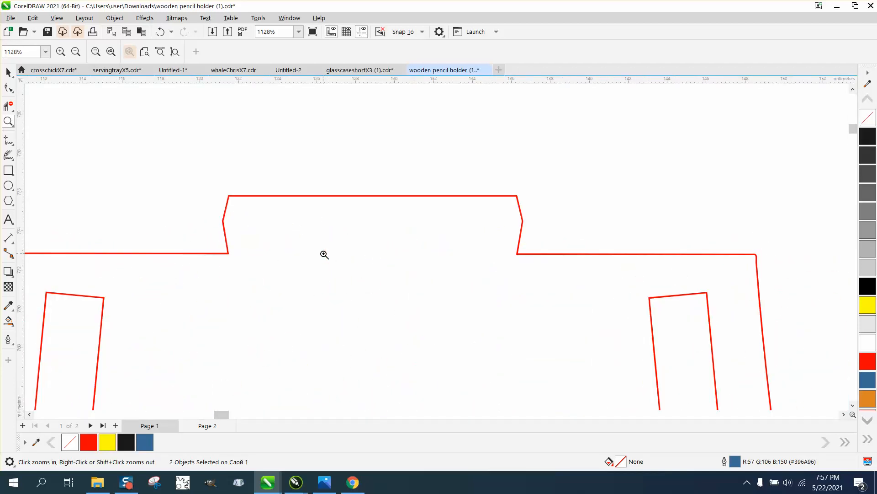
scroll(325, 255, "down", 6)
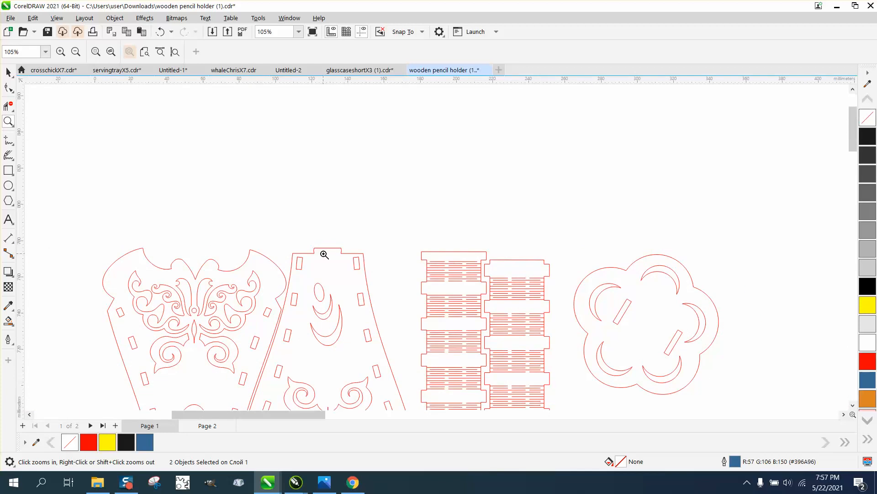
left_click_drag(420, 262, 495, 300)
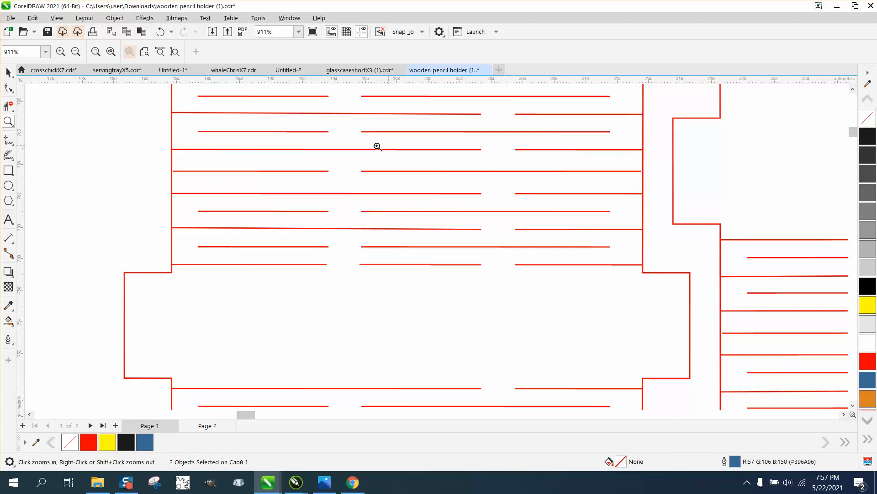
scroll(471, 131, "down", 2)
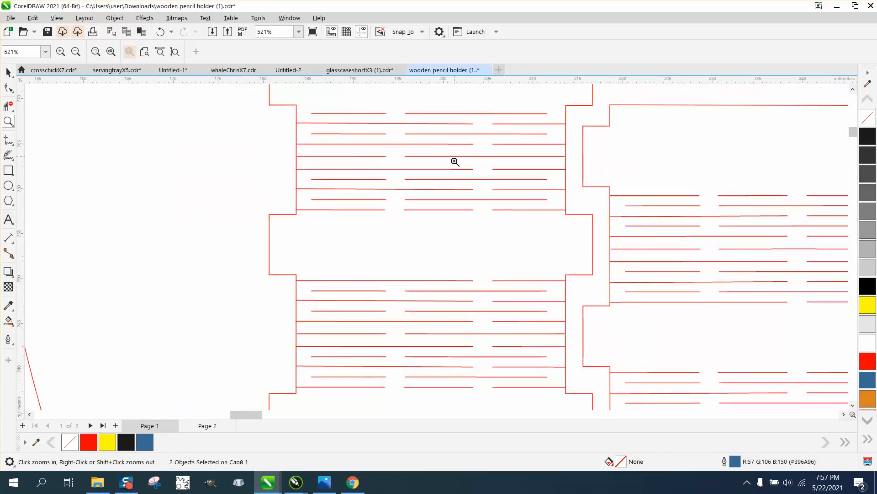
scroll(456, 162, "down", 3)
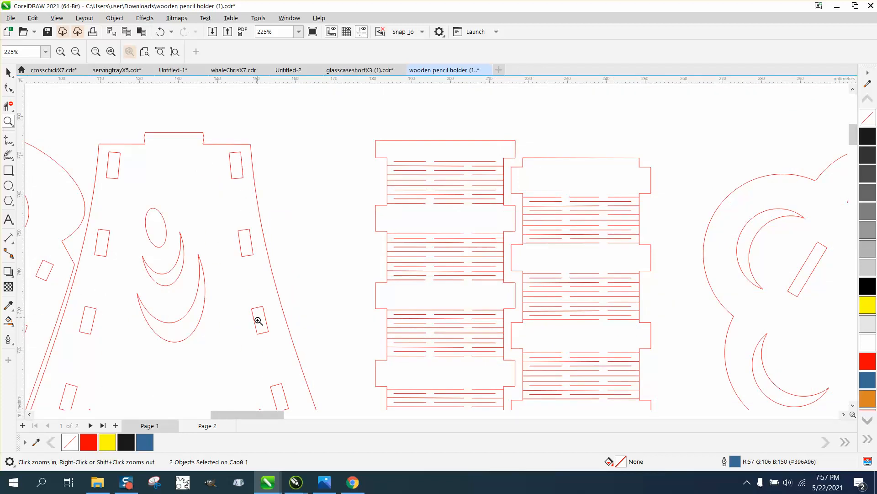
scroll(246, 215, "down", 2)
scroll(246, 202, "down", 1)
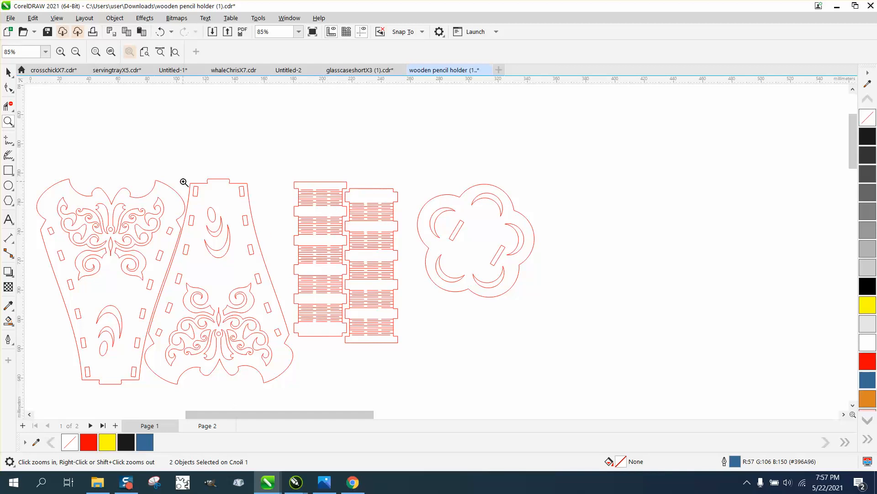
Step: Add a parallel dimension across the width of the upper-right slot in the second butterfly panel
left_click_drag(233, 182, 280, 218)
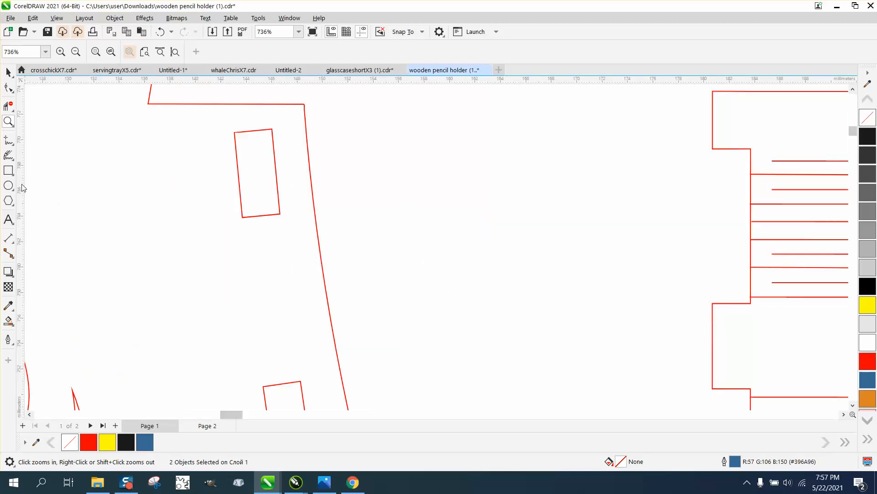
left_click(13, 242)
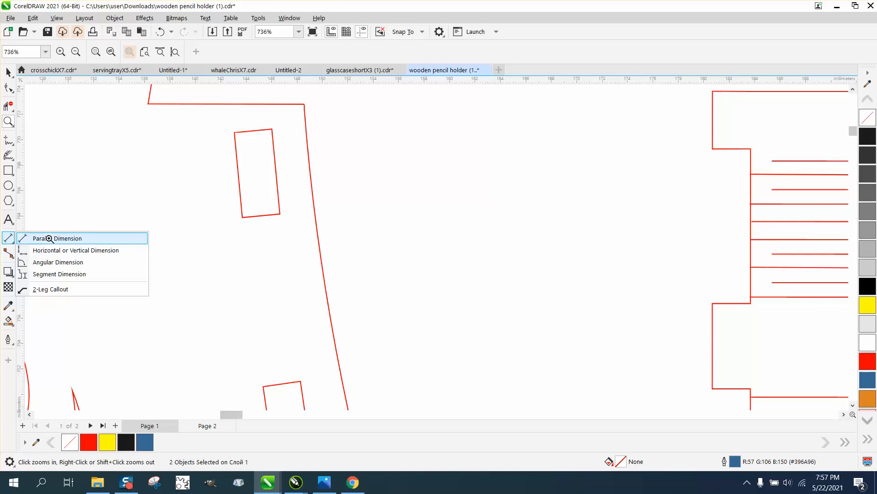
left_click(46, 239)
left_click_drag(268, 191, 242, 192)
left_click(220, 191)
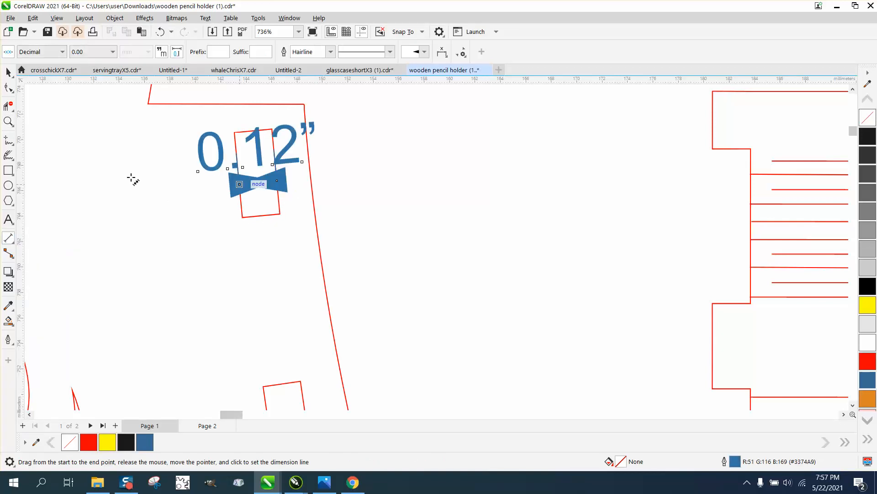
left_click(8, 72)
scroll(325, 235, "down", 2)
scroll(325, 234, "down", 3)
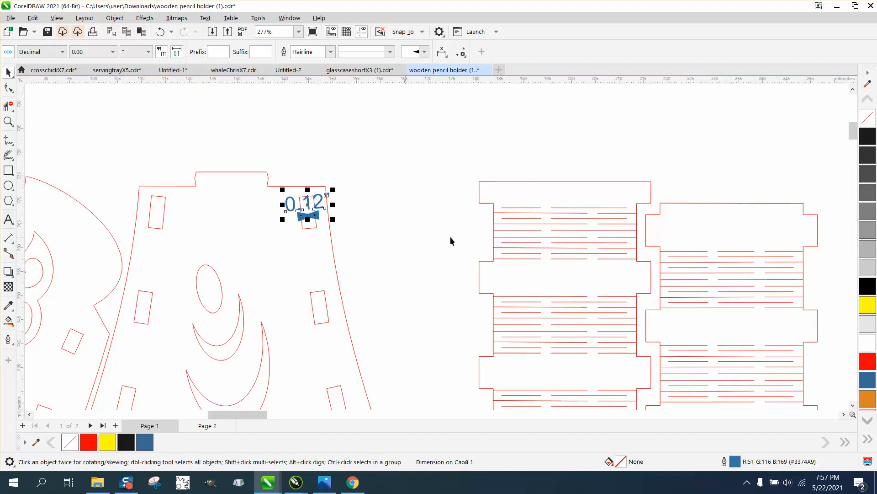
scroll(524, 226, "down", 2)
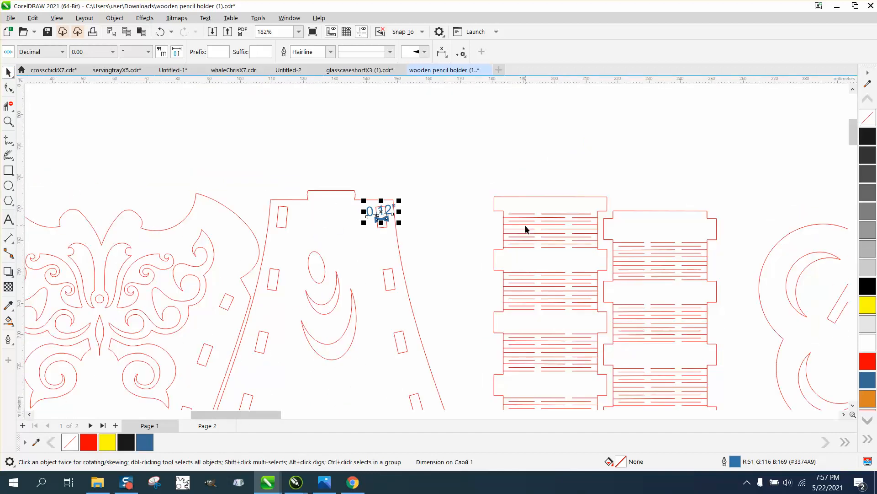
scroll(525, 229, "down", 2)
scroll(439, 325, "down", 2)
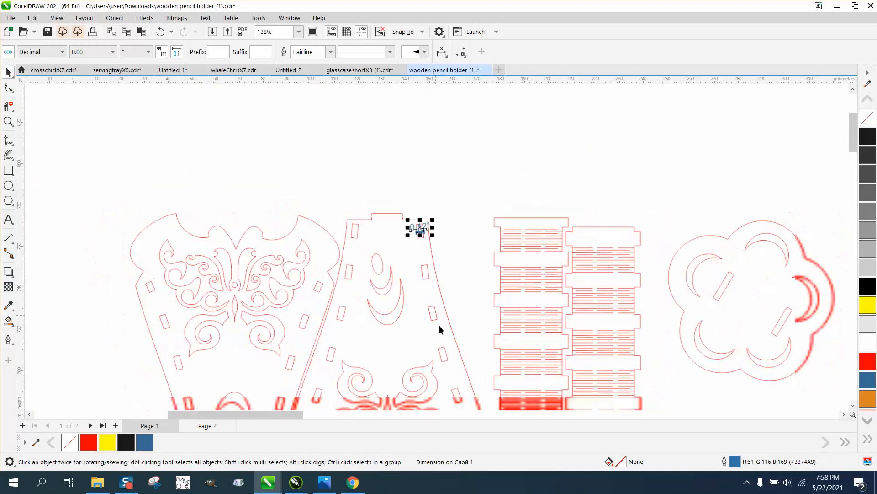
scroll(431, 264, "down", 1)
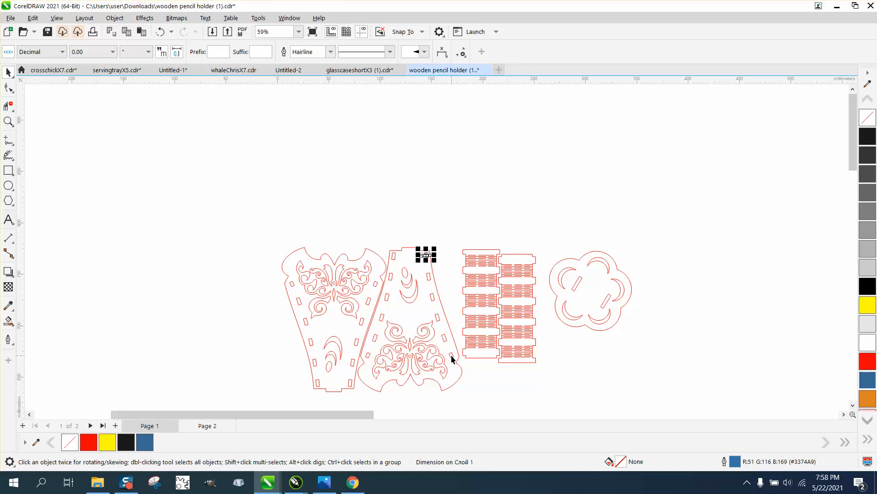
scroll(450, 355, "down", 1)
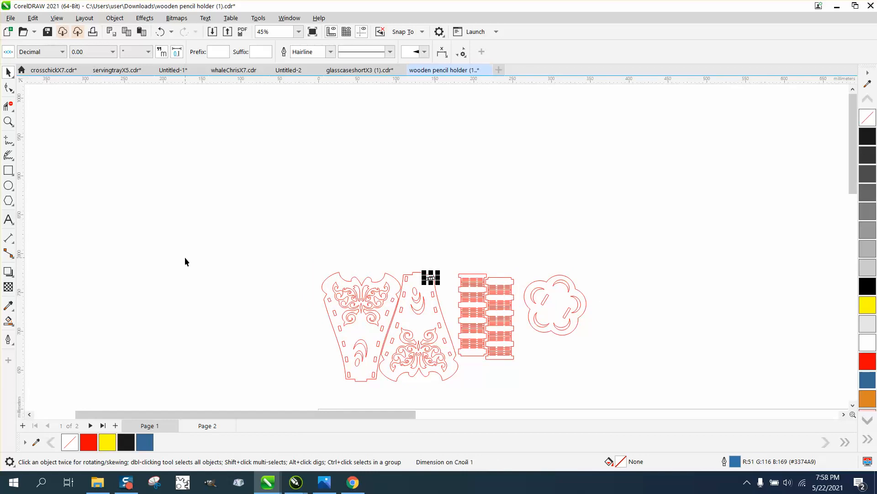